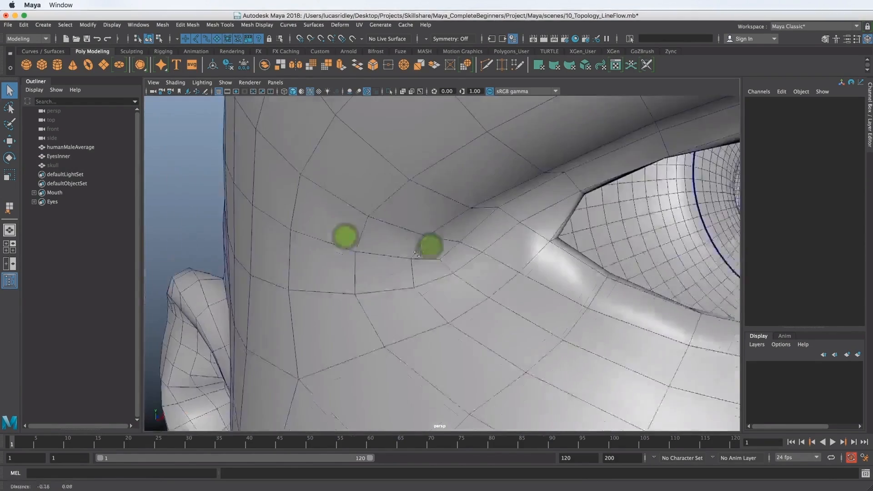
left_click(482, 234)
right_click_drag(481, 234, 479, 268)
left_click(485, 229)
key("w")
right_click_drag(481, 267, 522, 245)
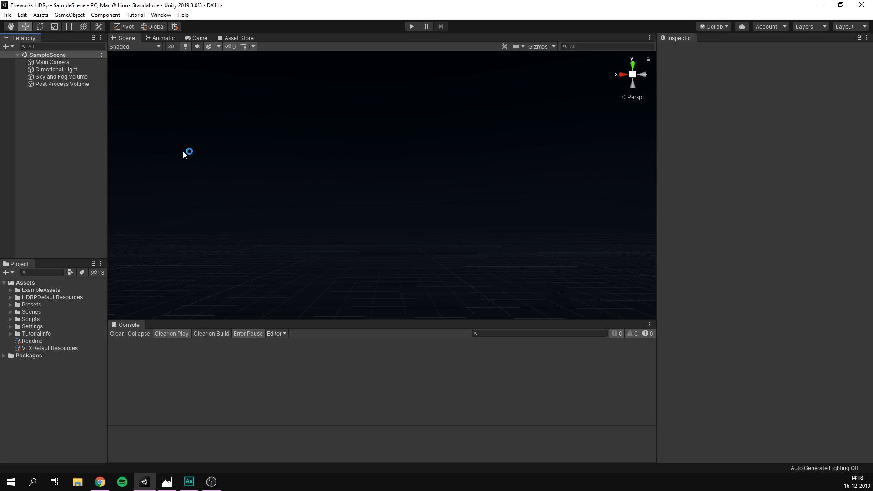
- Search the Package Manager for the "visual effect" package
left_click(161, 15)
left_click(194, 72)
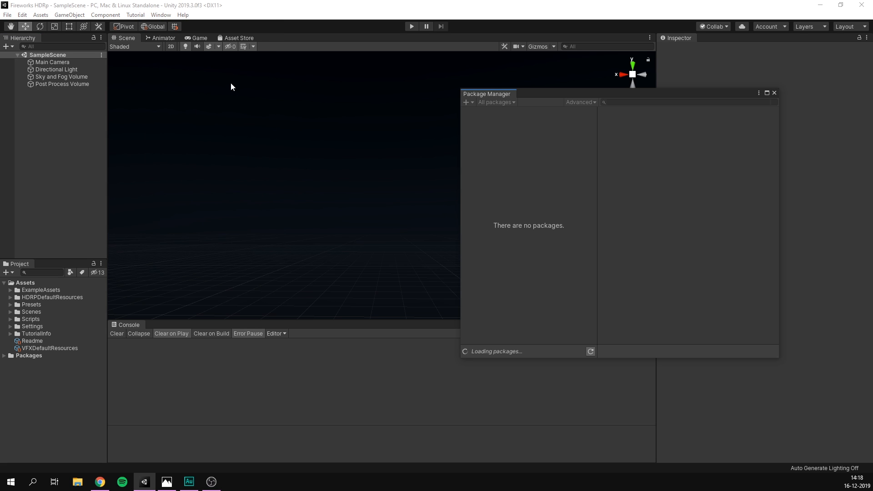
type("visual effect")
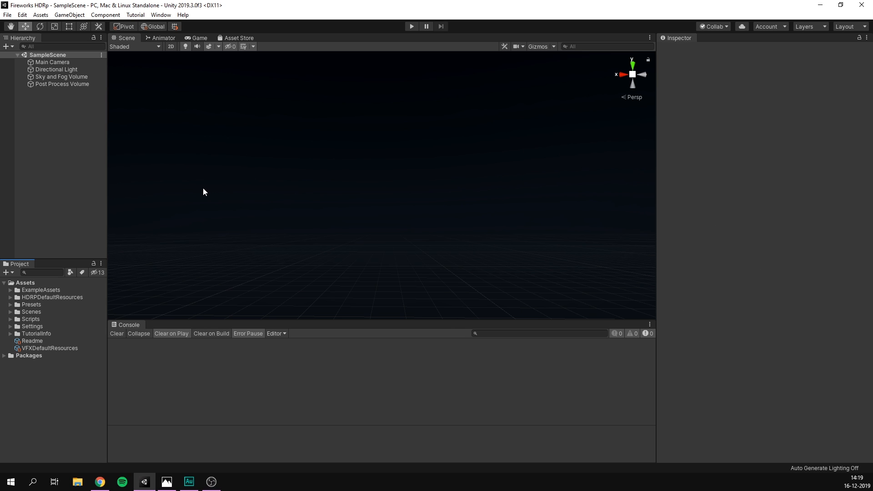
- Create a Visual Effect Graph asset named Fireworks in the project's Assets folder
left_click(8, 273)
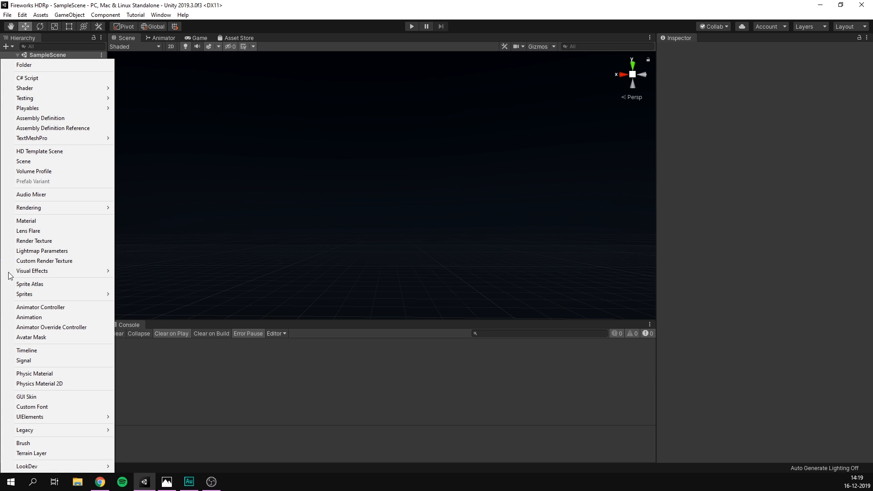
mouse_move(53, 273)
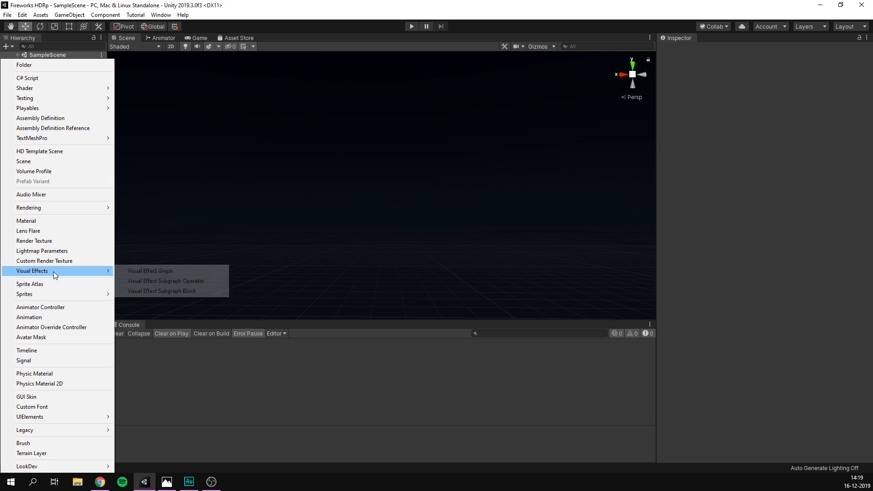
left_click(191, 271)
type("Fire")
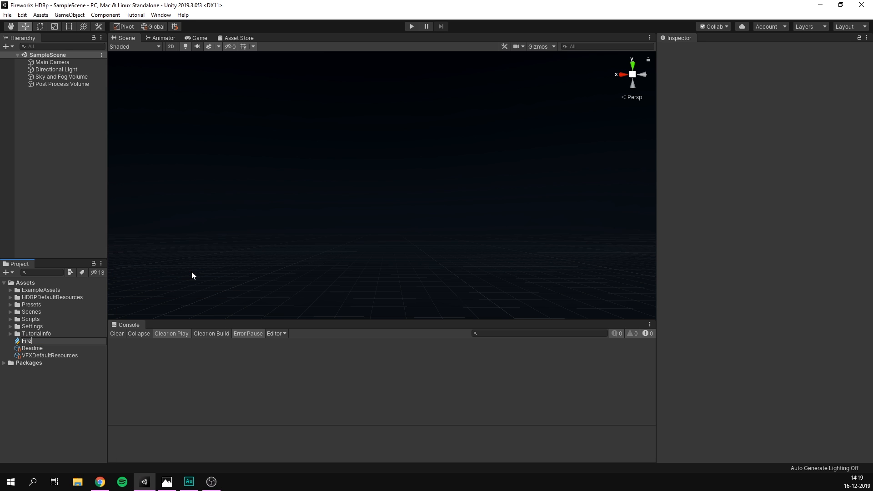
type("works")
key("Return")
- Add the Fireworks effect to SampleScene and move it to about X 3.44, Y 0.84
left_click_drag(35, 341, 47, 163)
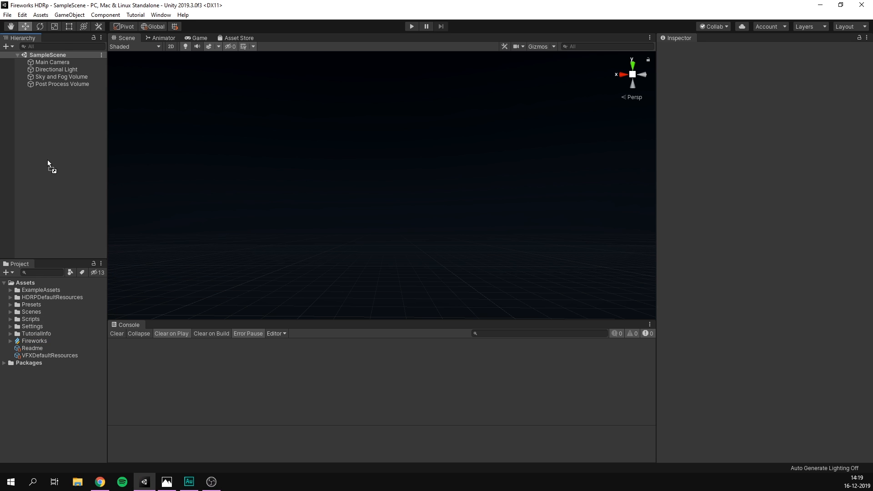
left_click_drag(481, 318, 353, 306)
left_click_drag(391, 283, 391, 252)
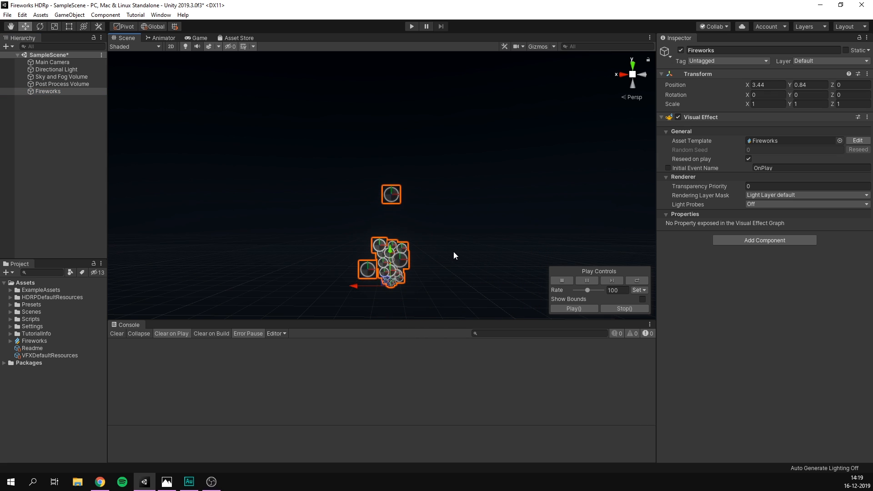
- Enable Experimental Operators/Blocks in the Visual Effects preferences
left_click(27, 15)
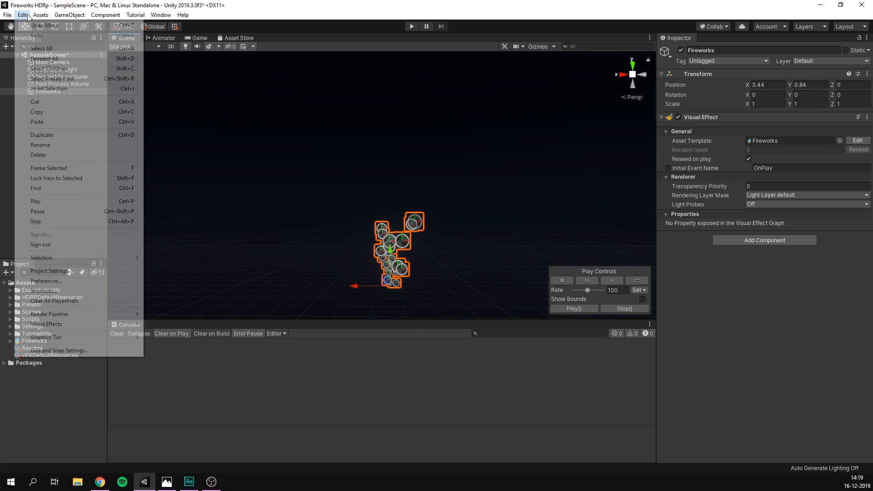
left_click(66, 278)
left_click(84, 190)
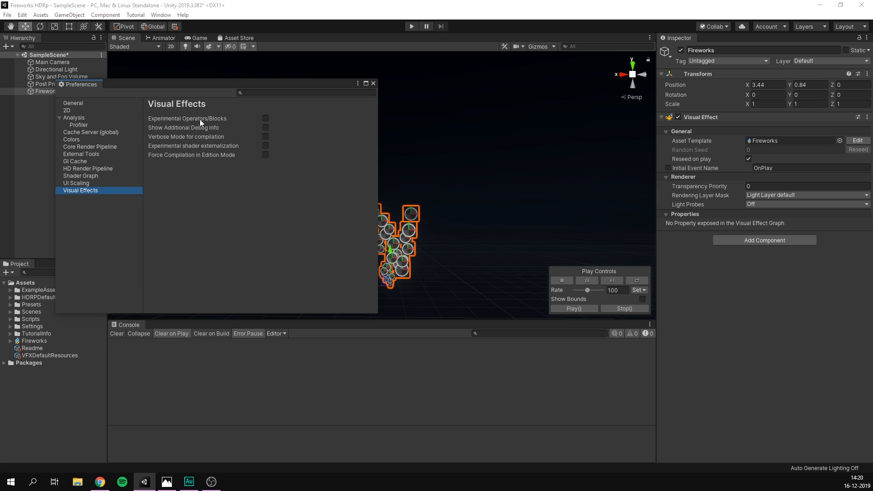
left_click(266, 119)
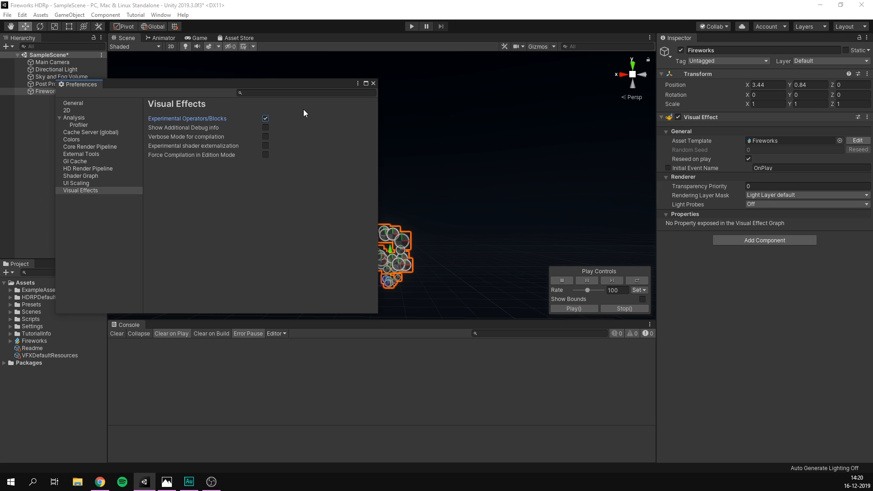
left_click(374, 84)
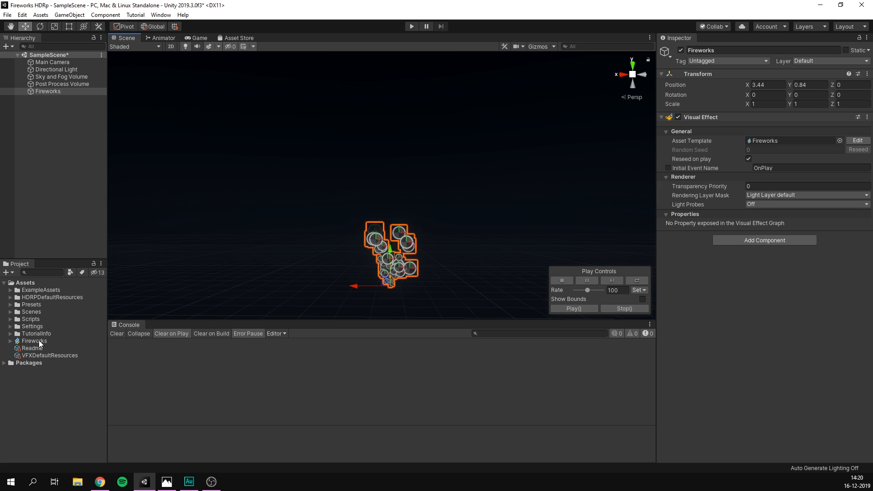
- Open the Fireworks graph for editing, dock it beside the Inspector and widen that area
double_click(59, 341)
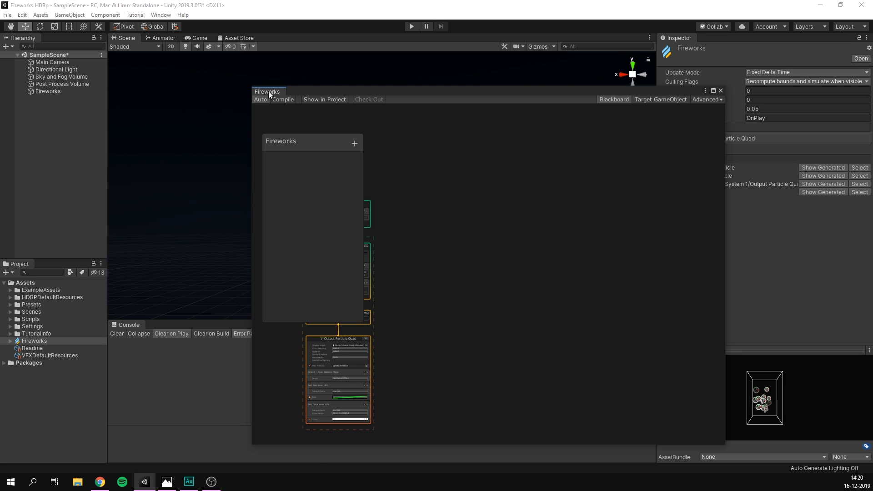
left_click_drag(266, 93, 715, 38)
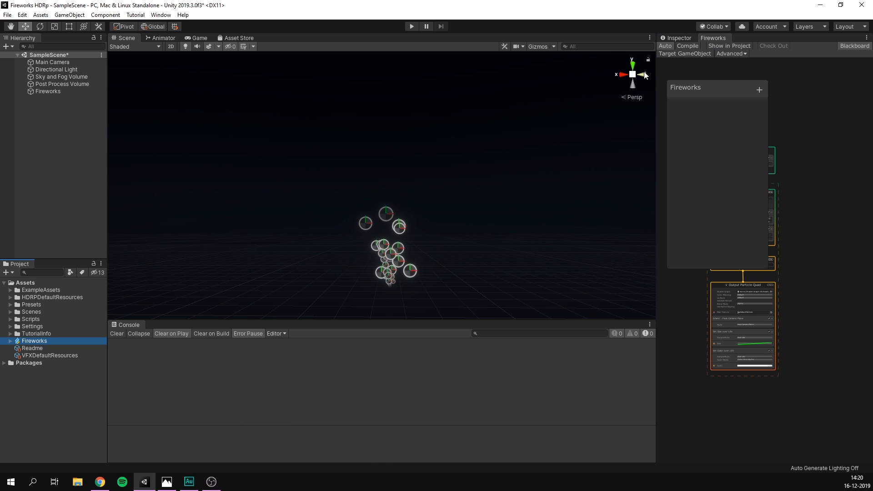
left_click_drag(663, 123, 494, 128)
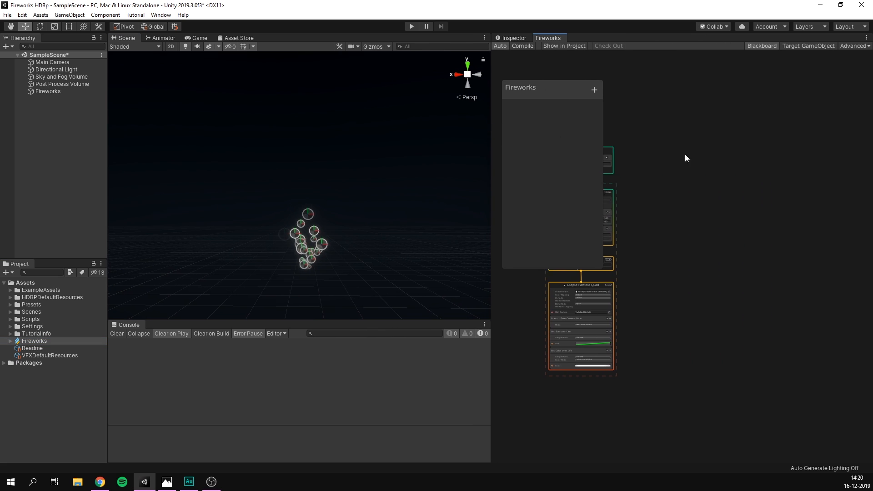
middle_click_drag(685, 155, 780, 157)
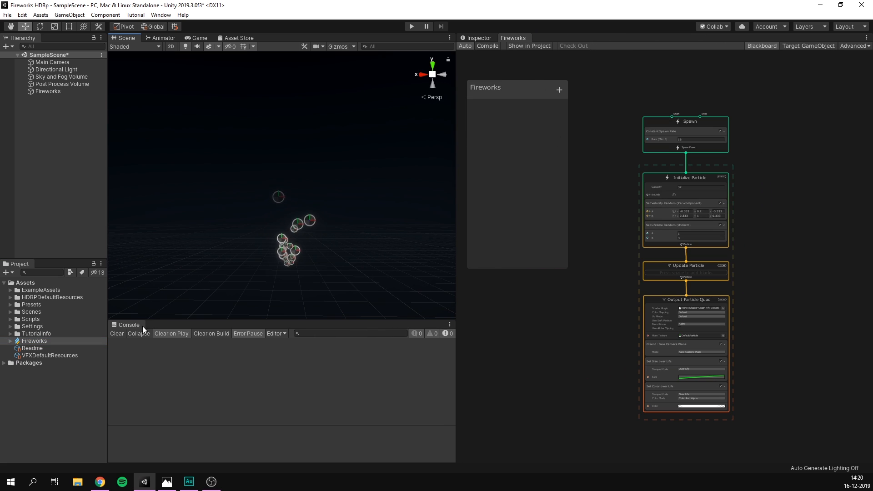
- Close the Console to give the Scene view more height
right_click(131, 324)
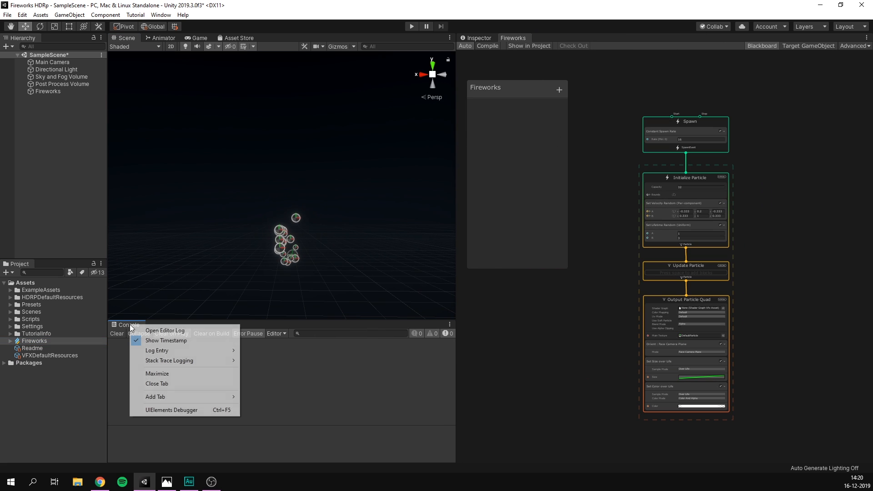
left_click(171, 383)
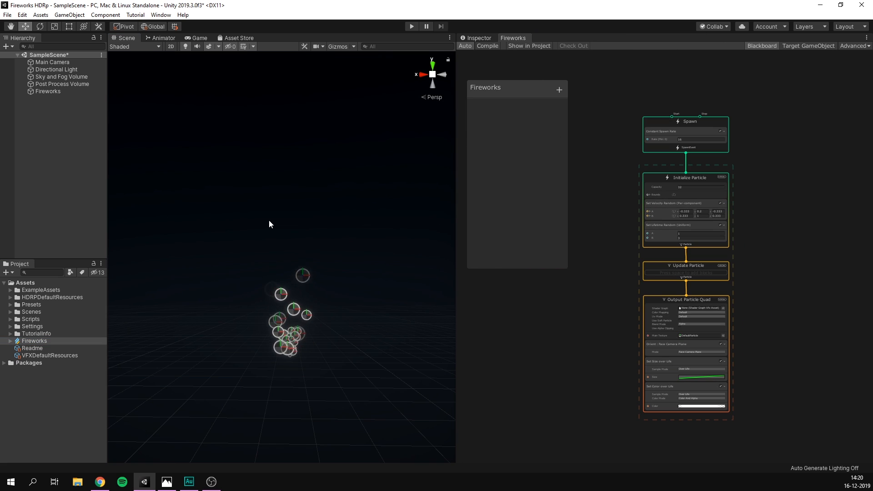
middle_click_drag(296, 219, 276, 231)
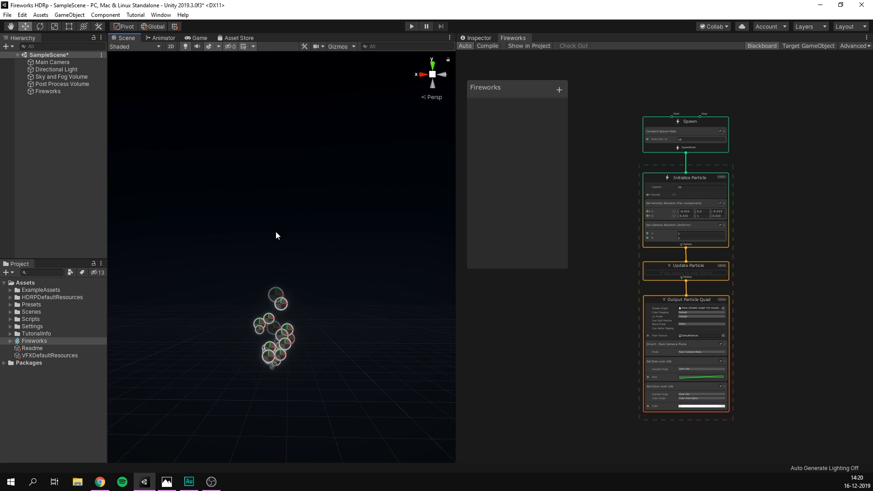
- Set the Constant Spawn Rate in the Spawn context to 1
scroll(670, 140, "up", 5)
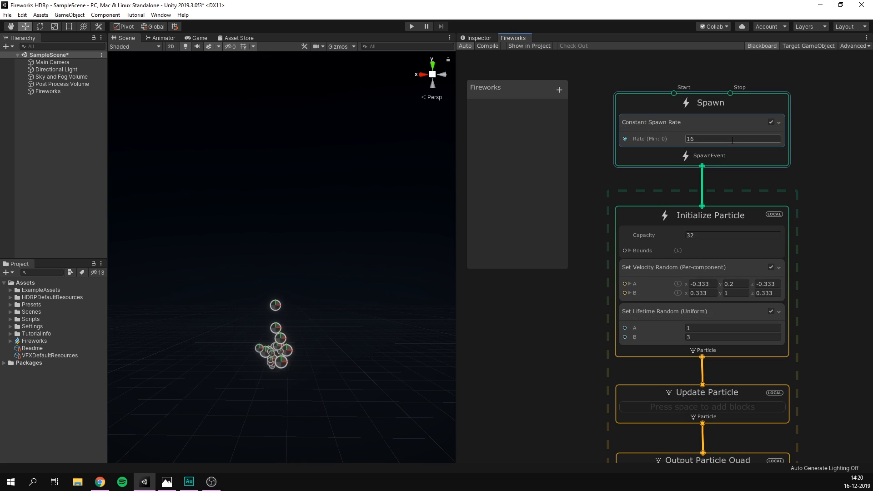
left_click(733, 140)
type("1")
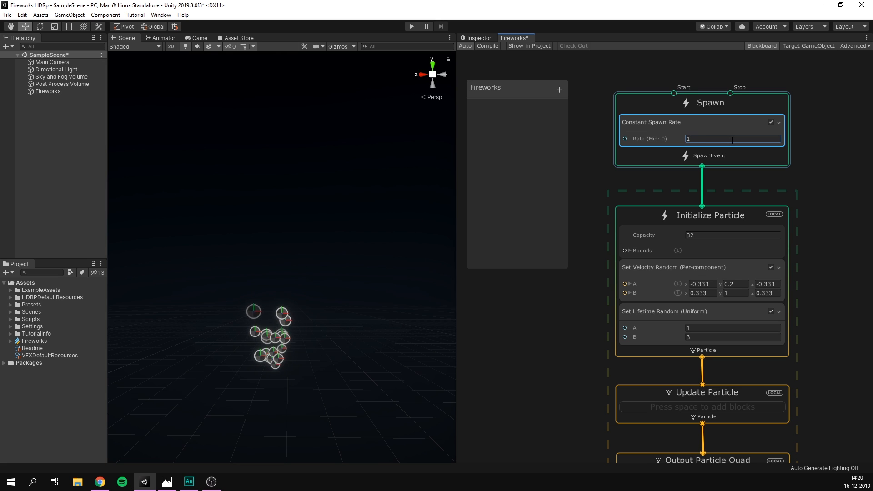
left_click(611, 172)
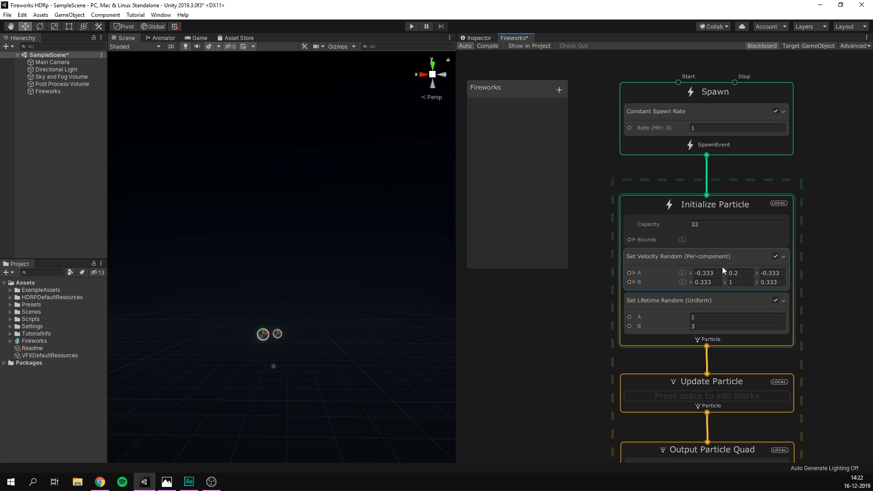
- In Initialize Particle, set the random velocity's Y to 11 for A and 14 for B, and lifetime B to 1.2
left_click(741, 273)
left_click(711, 273)
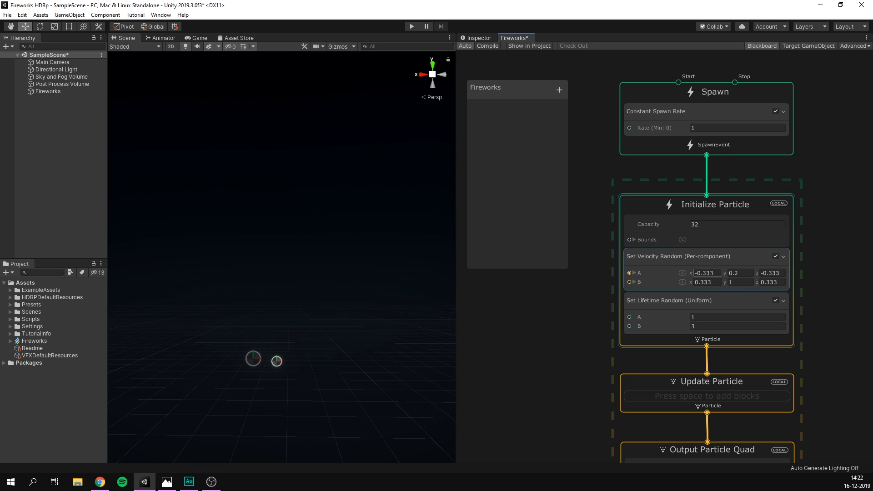
left_click(741, 273)
type("11")
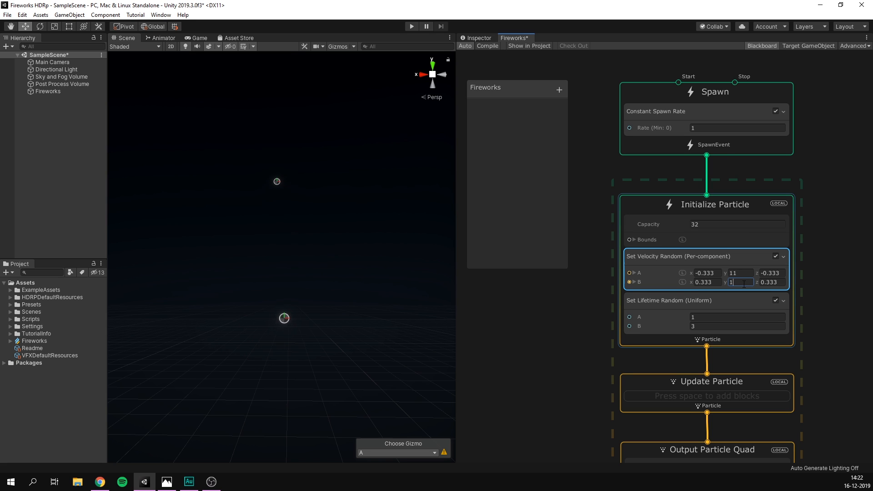
type("14")
mouse_move(380, 235)
right_mouse_down()
mouse_move(384, 211)
mouse_move(385, 252)
right_mouse_up()
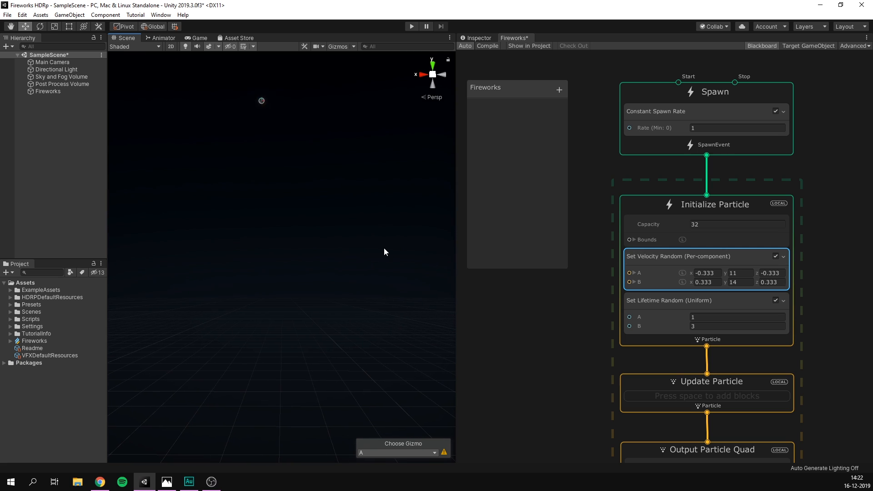
left_click(706, 326)
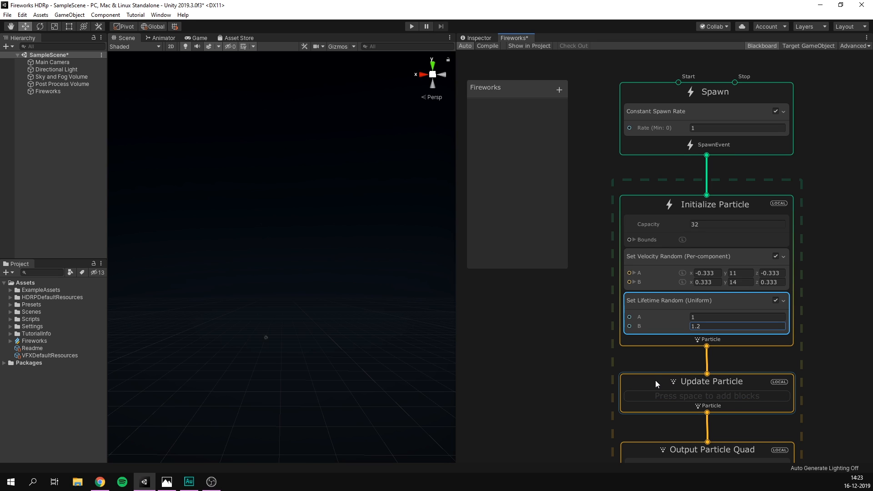
- Add a Gravity block to the Update Particle context
key("space")
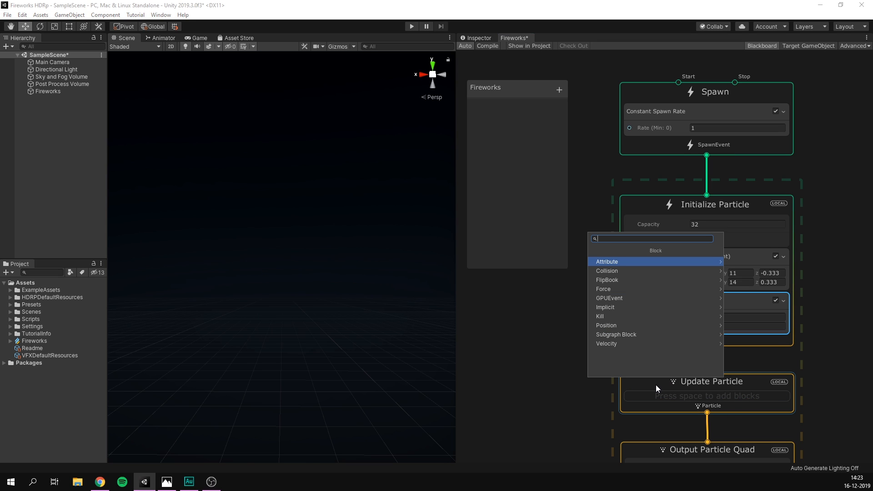
type("grav")
key("Return")
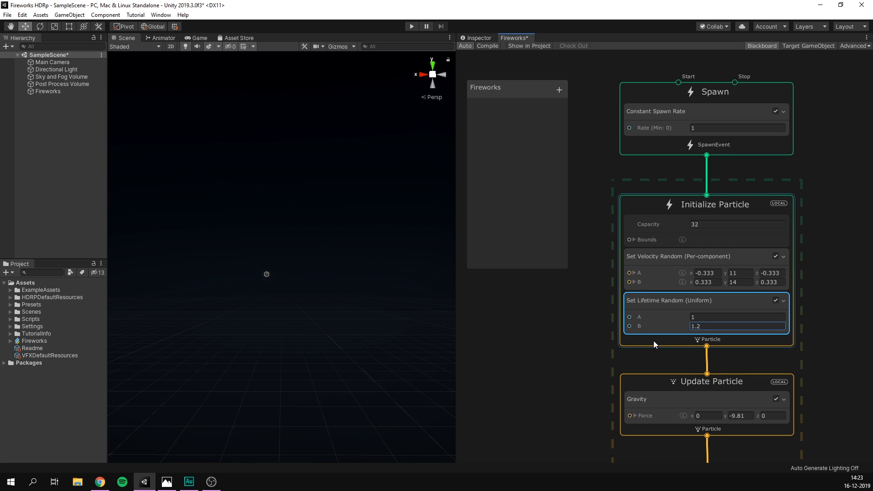
- Add a Position (Line) block to Initialize Particle and place it above the Set Velocity Random block
key("space")
type("line")
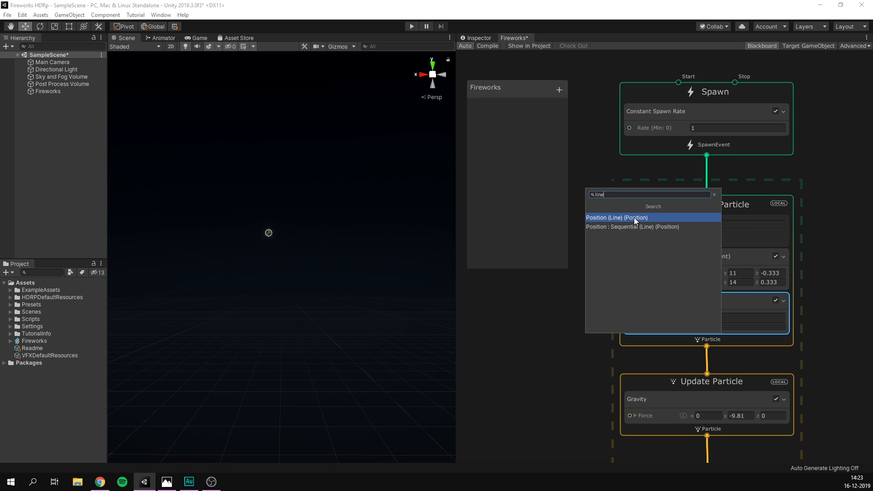
left_click(634, 218)
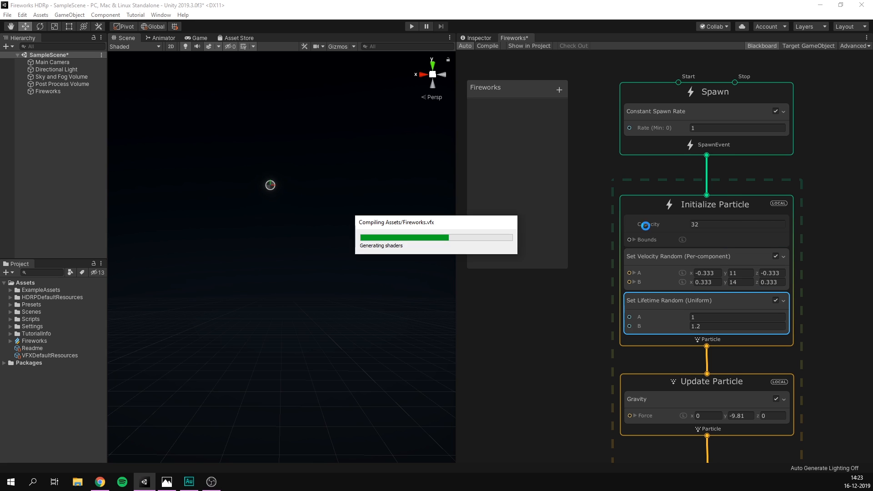
left_click_drag(663, 343, 666, 254)
- Expand the Position (Line) block's line settings and set the End X value to 7
left_click(635, 288)
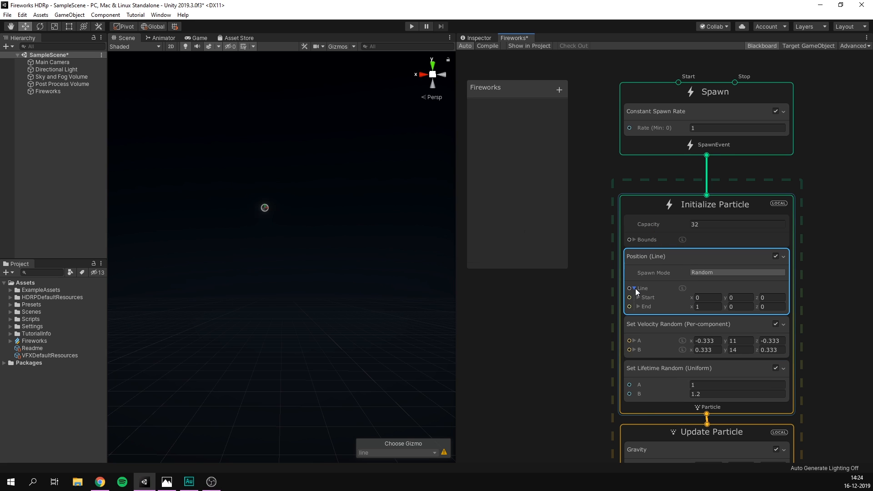
left_click(708, 307)
mouse_move(260, 282)
right_mouse_down()
mouse_move(272, 283)
mouse_move(263, 278)
right_mouse_up()
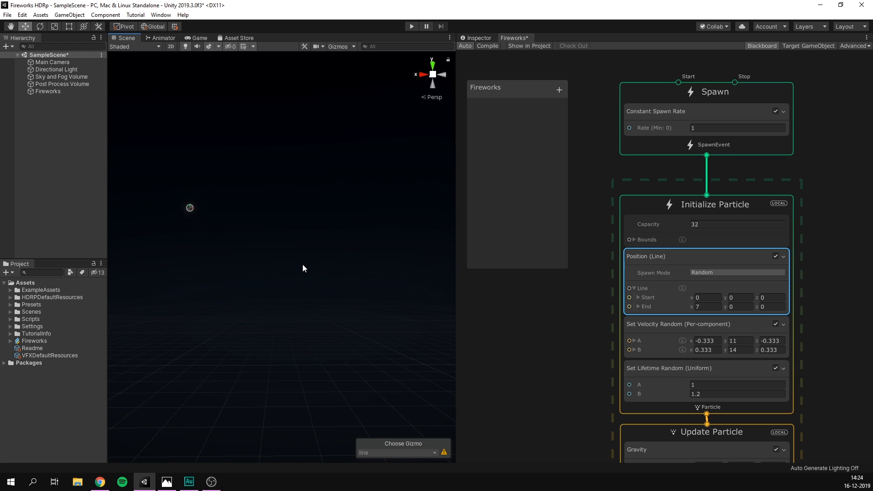
right_click_drag(302, 263, 318, 232)
left_click(540, 338)
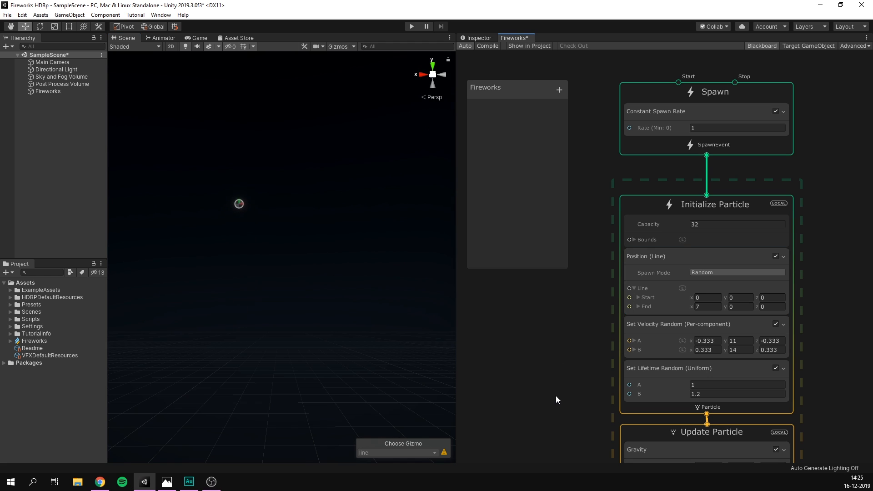
- In Output Particle Quad, set the blend mode to Additive and the main texture to Default-Particle
middle_click_drag(555, 395, 552, 55)
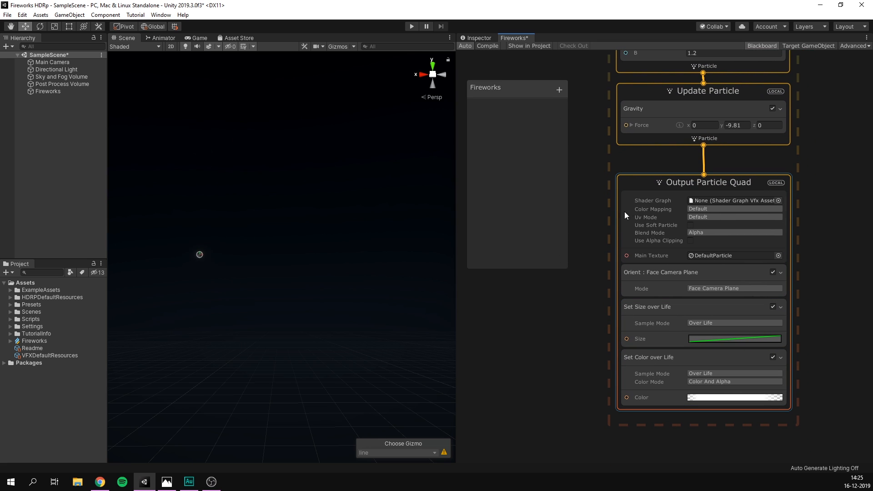
left_click(707, 233)
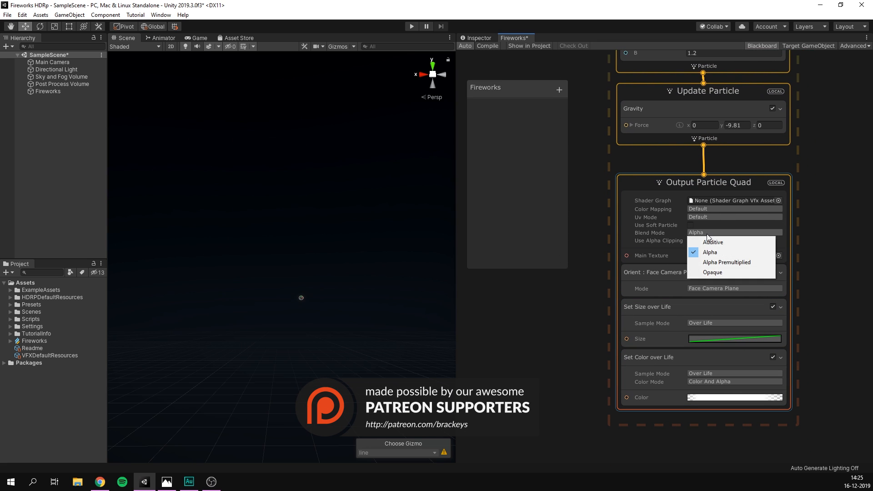
left_click(712, 243)
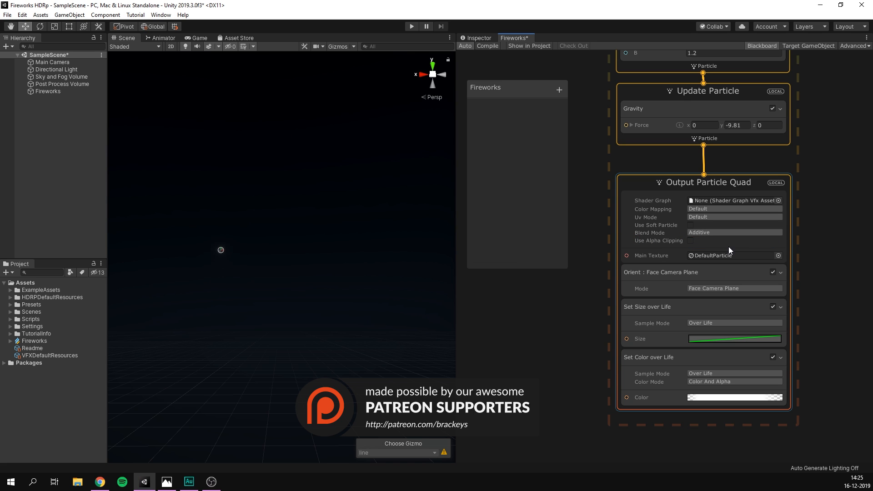
left_click(779, 255)
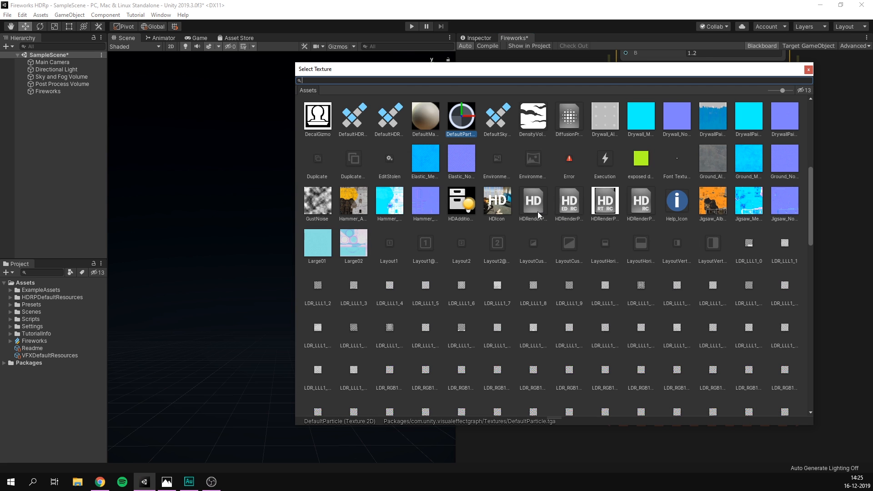
type("default")
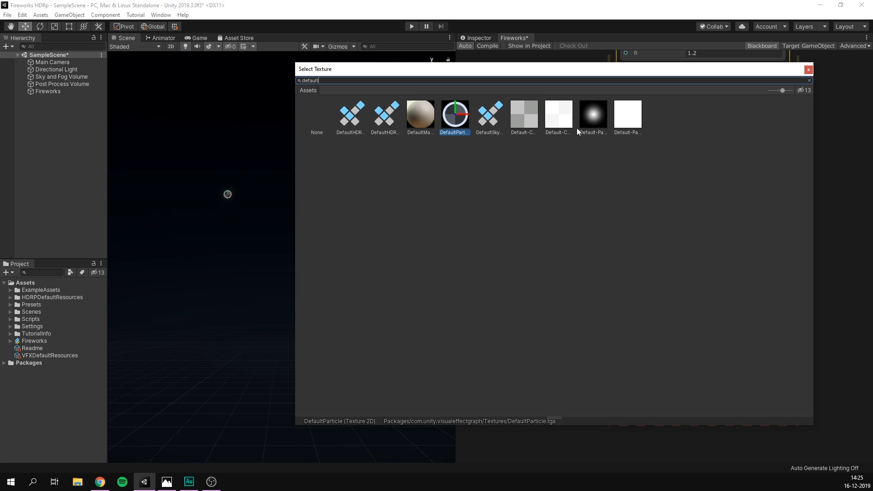
left_click(594, 129)
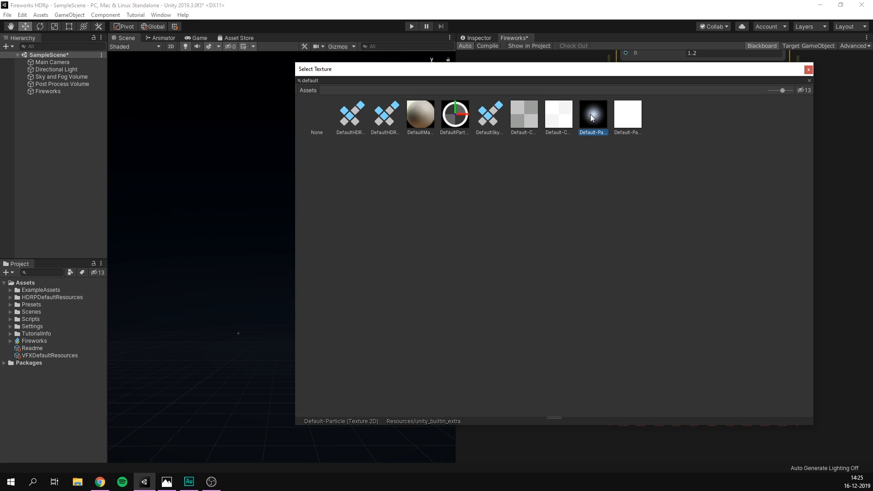
double_click(591, 115)
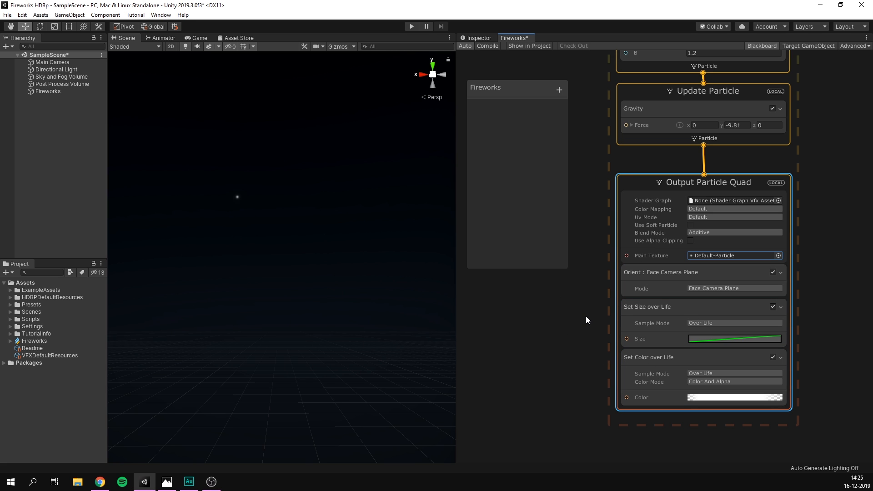
- Replace the Set Size over Life block in Output Particle Quad with a Set Size block of size 0.05
left_click(694, 306)
key("Delete")
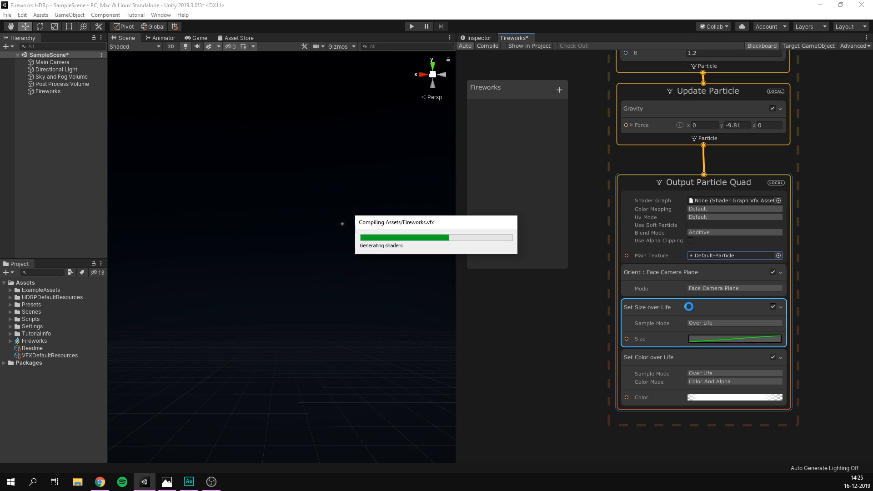
key("space")
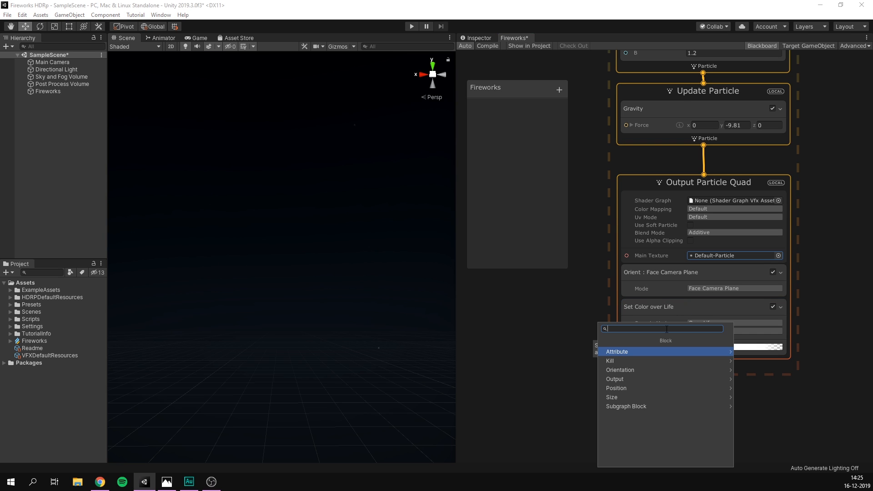
type("set siz")
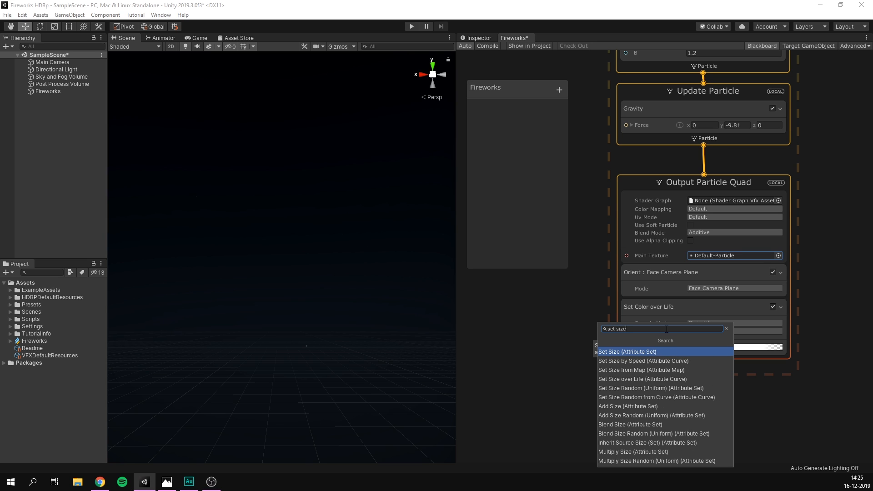
type("e")
left_click(662, 352)
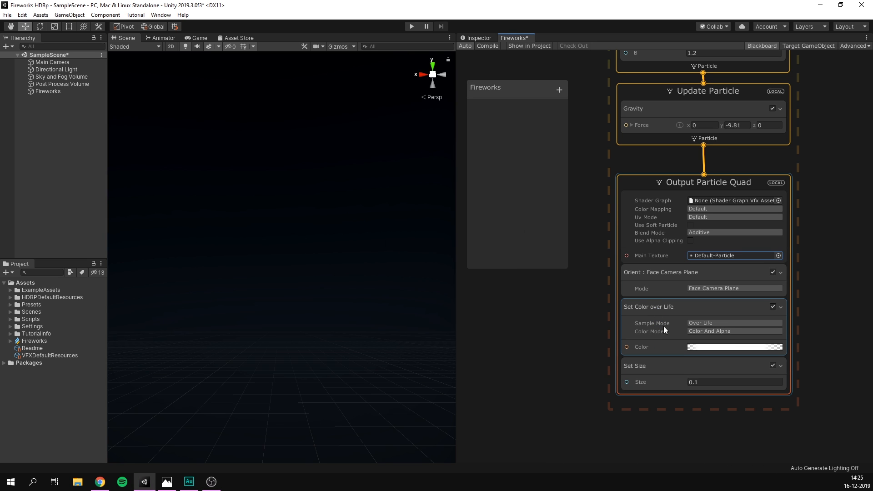
left_click(722, 383)
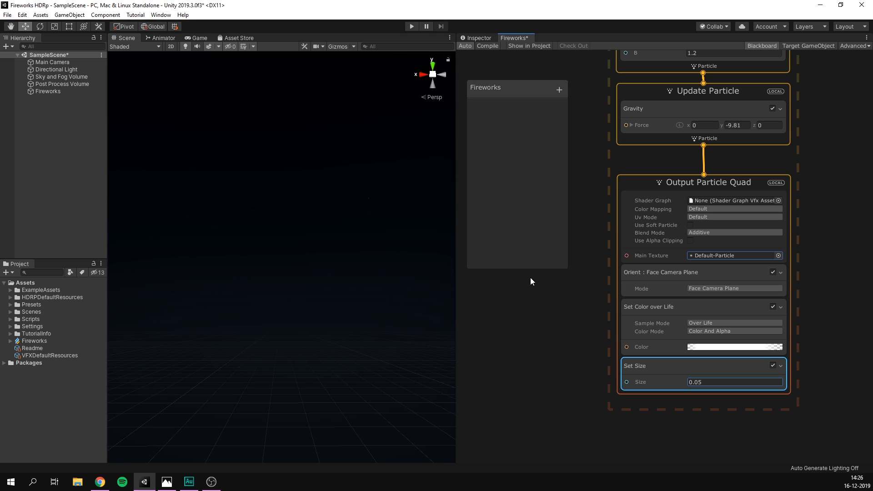
- Replace the Set Color over Life block in Output Particle Quad with a Set Color block
left_click(677, 309)
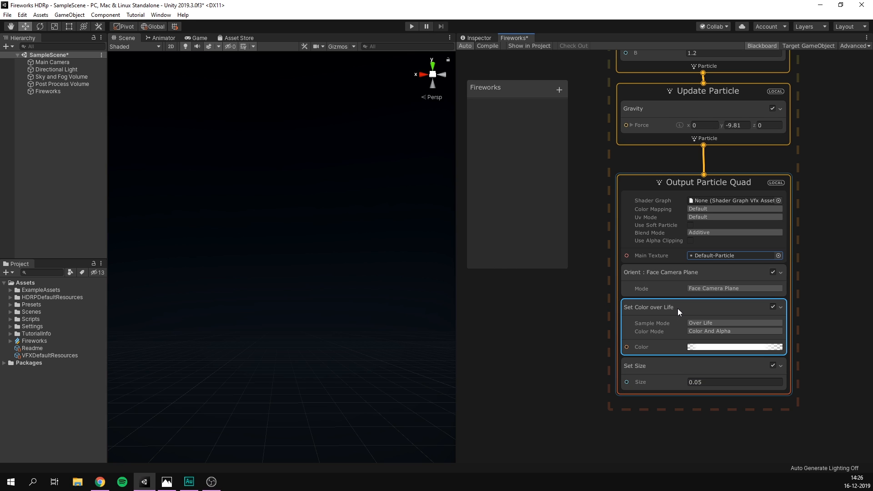
key("Delete")
key("space")
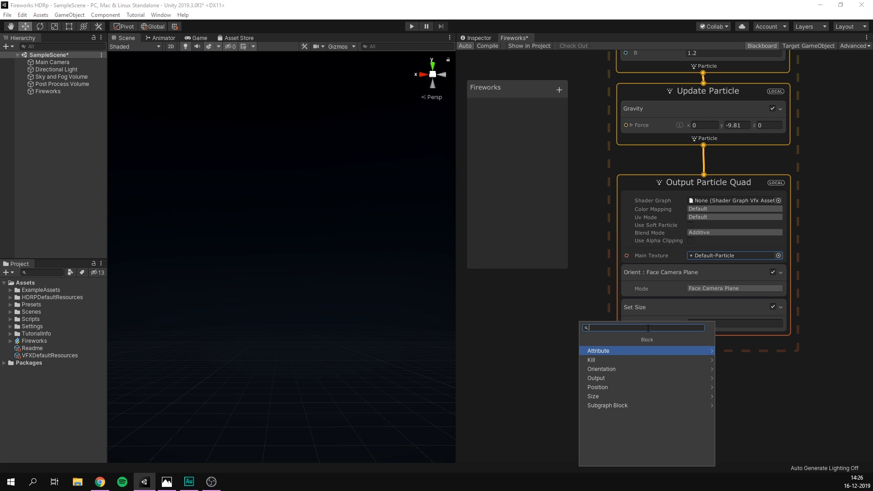
type("set color")
key("Return")
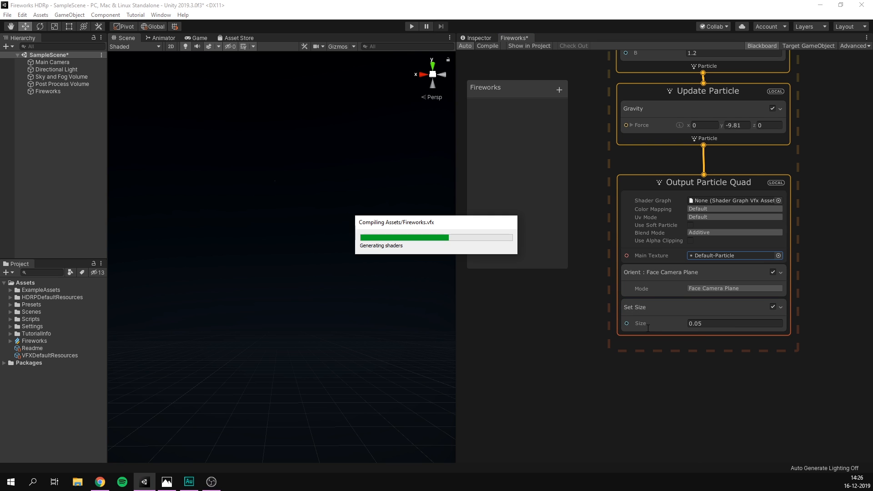
- Give the Set Color block an orange HDR color of RGB 246, 145, 20 with intensity 7
left_click(705, 358)
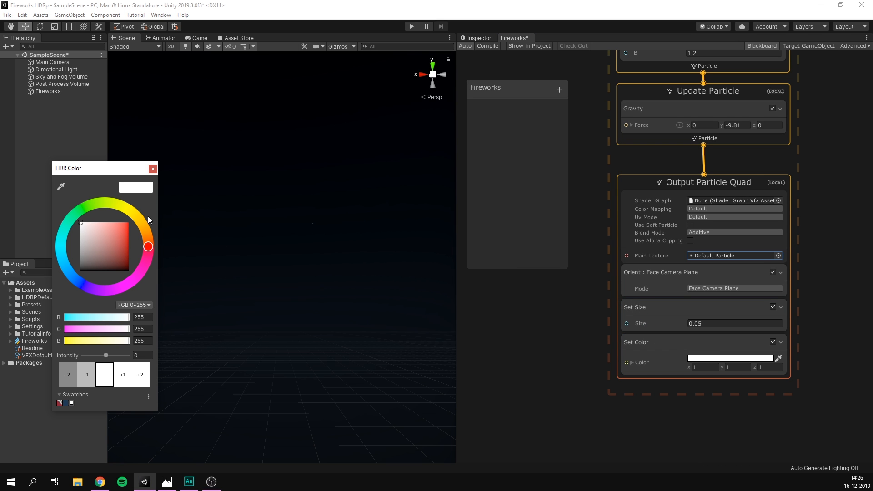
left_click_drag(117, 169, 232, 171)
mouse_move(250, 222)
left_mouse_down()
mouse_move(265, 218)
mouse_move(239, 227)
left_mouse_up()
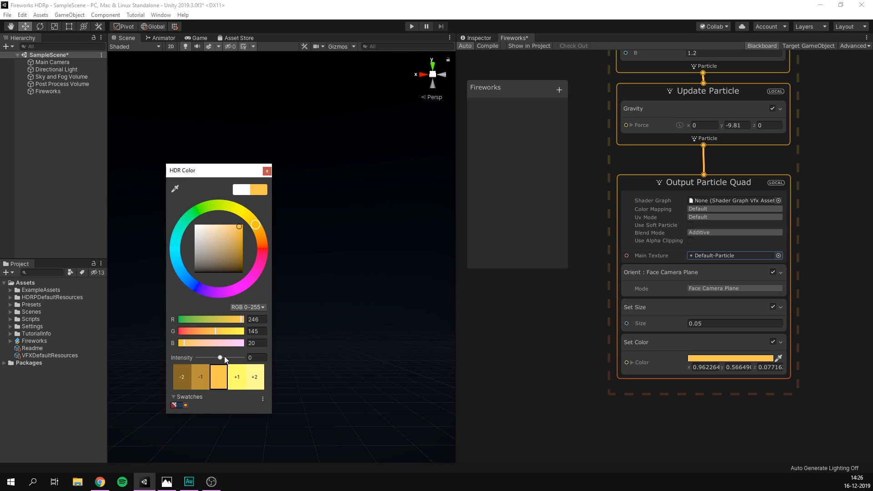
left_click_drag(223, 357, 240, 361)
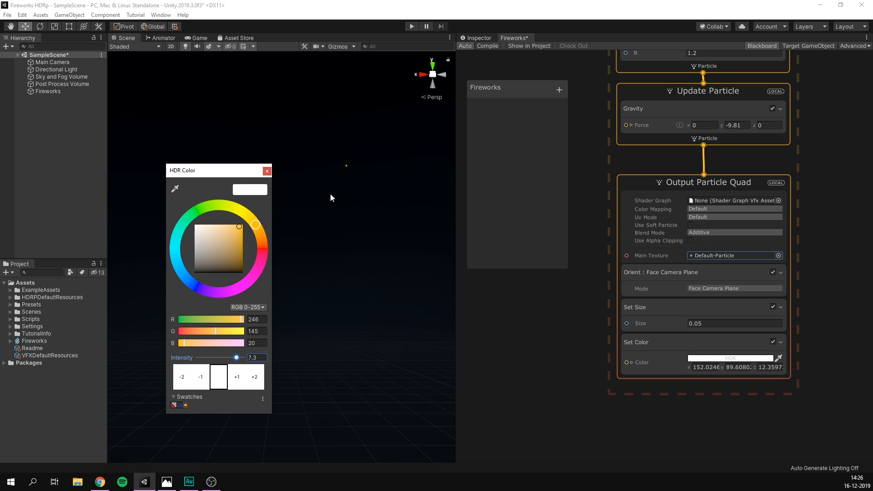
left_click(262, 359)
type("7")
left_click(267, 171)
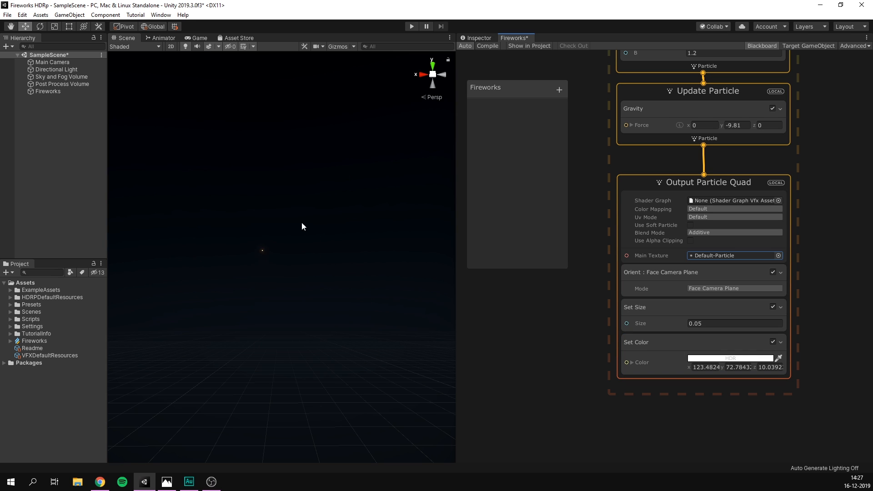
- Examine the Bloom and Exposure overrides of the Post Process Volume, and return to the Fireworks graph
left_click(44, 85)
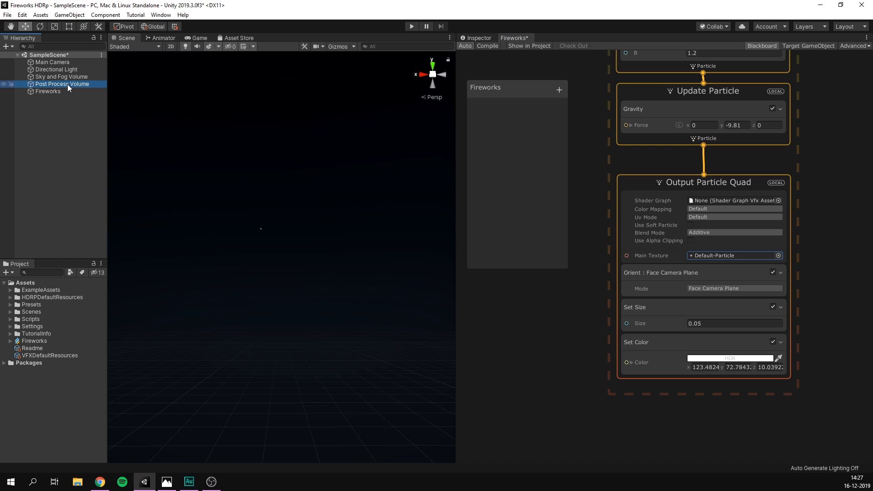
left_click(469, 40)
left_click(480, 236)
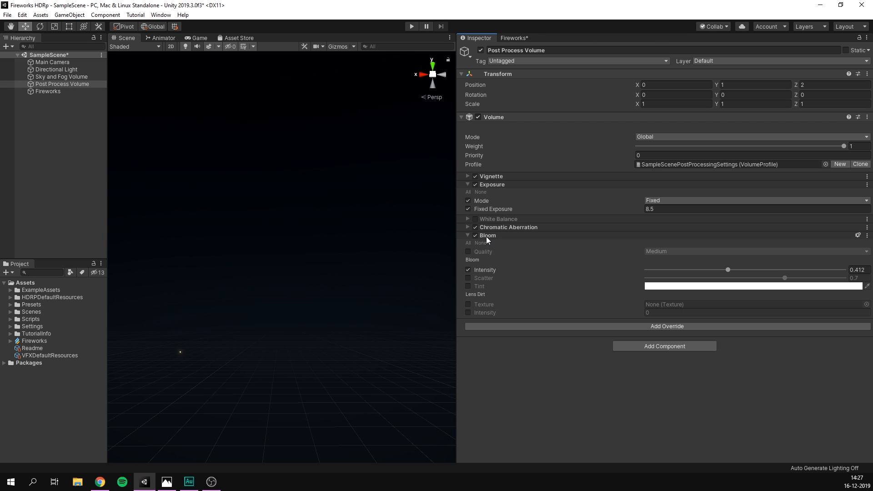
left_click(487, 236)
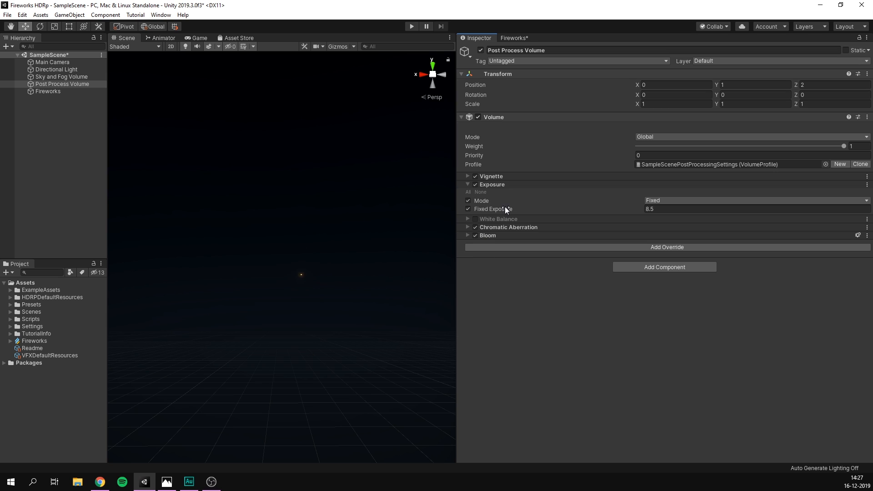
left_click(512, 38)
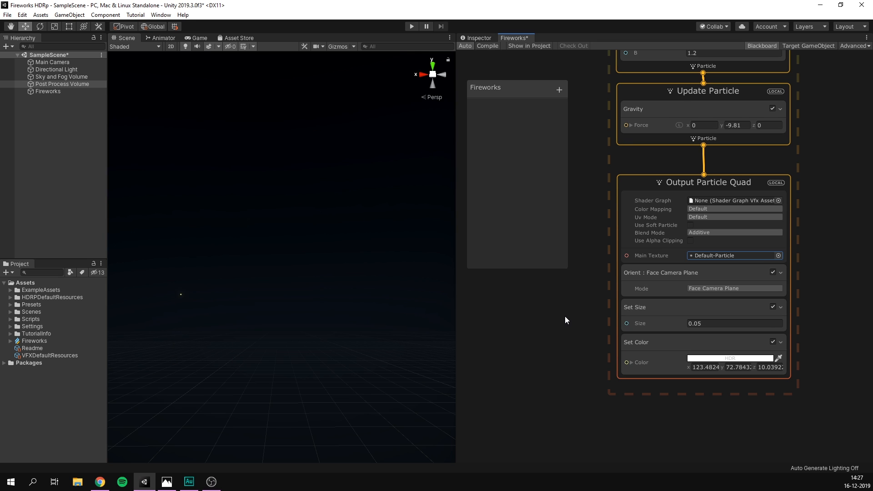
- Name the particle system in the graph "Rockets"
middle_click_drag(604, 69, 585, 165)
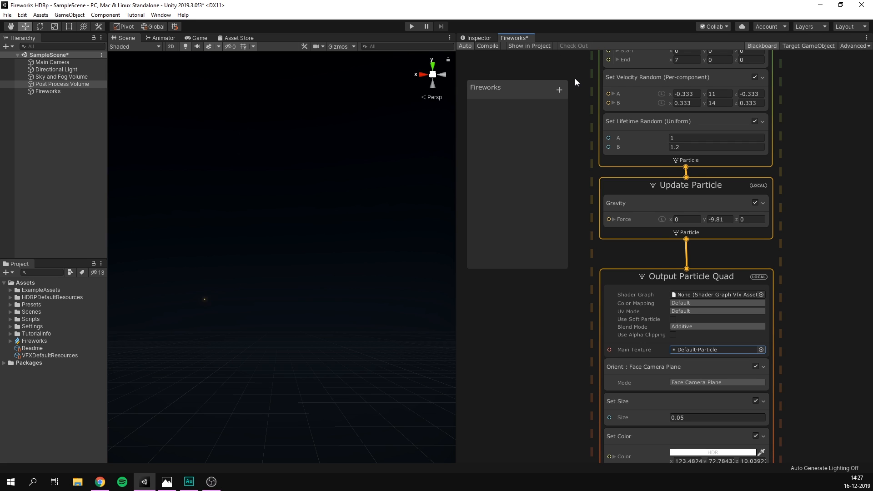
scroll(575, 78, "down", 5)
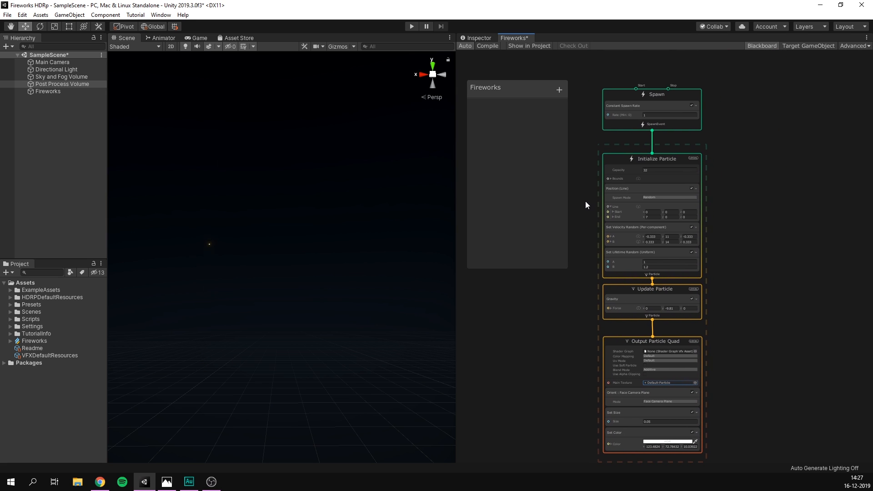
right_click(626, 145)
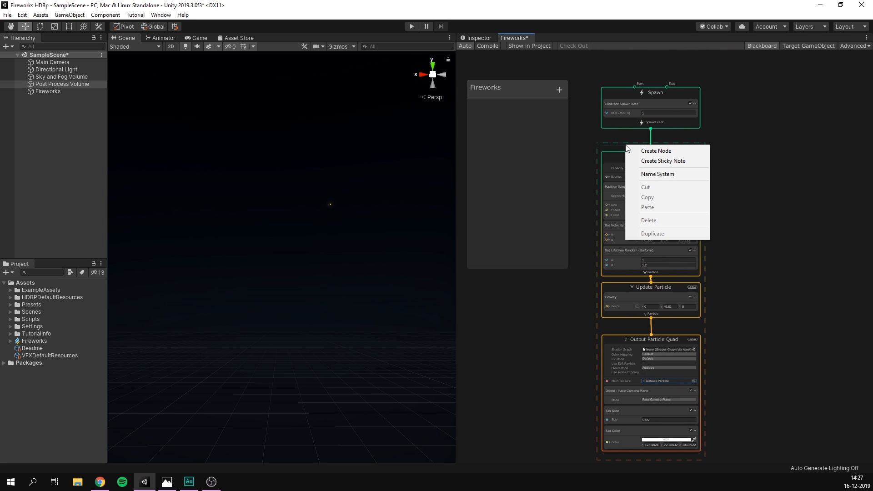
left_click(645, 175)
type("Rocket")
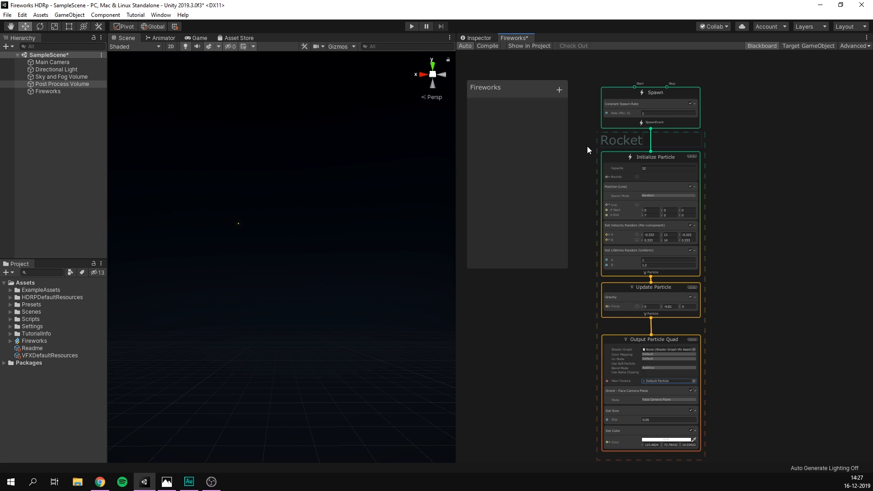
type("s")
key("Return")
- Add a Trigger Event On Die block to Update Particle and set its count to 80
scroll(737, 288, "up", 5)
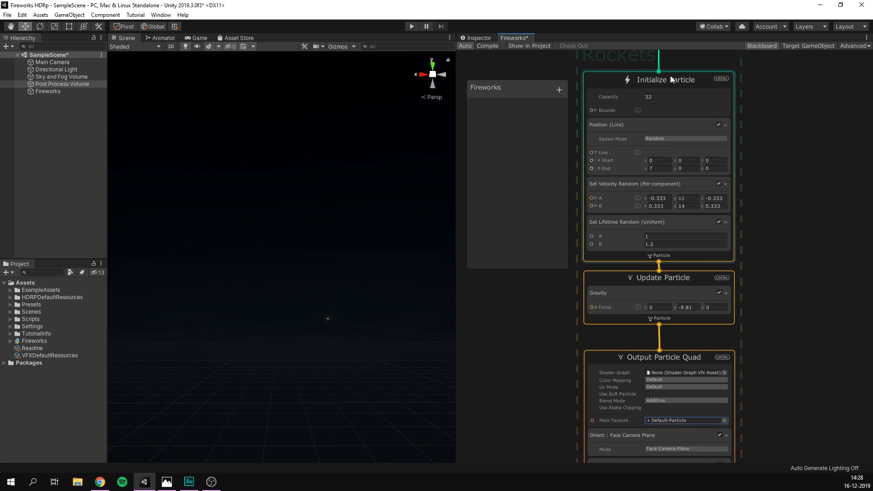
middle_click_drag(793, 243, 812, 155)
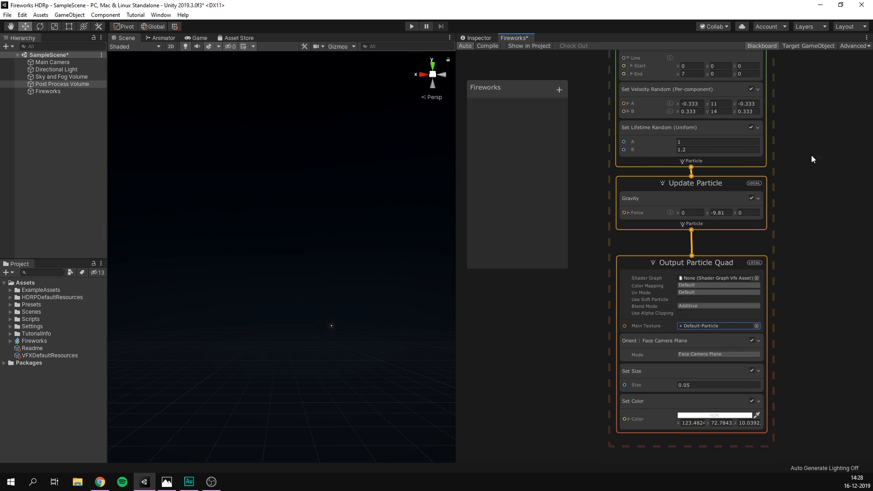
scroll(807, 202, "up", 2)
key("space")
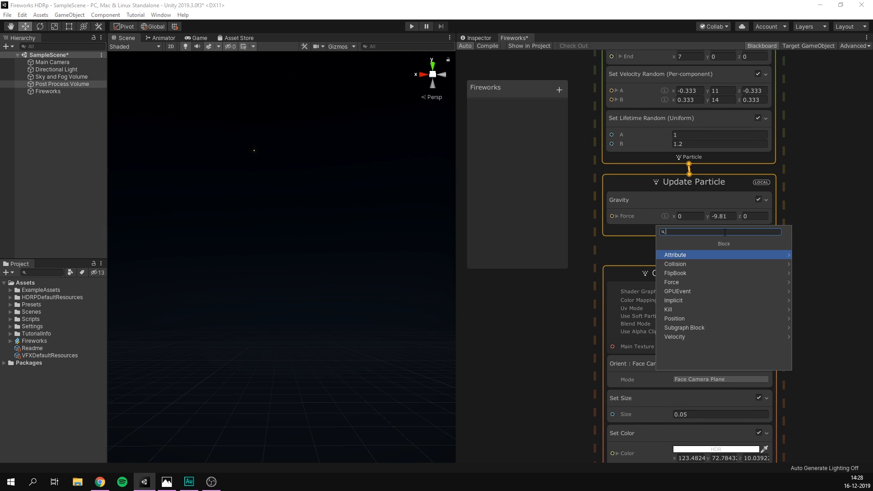
type("trigger event")
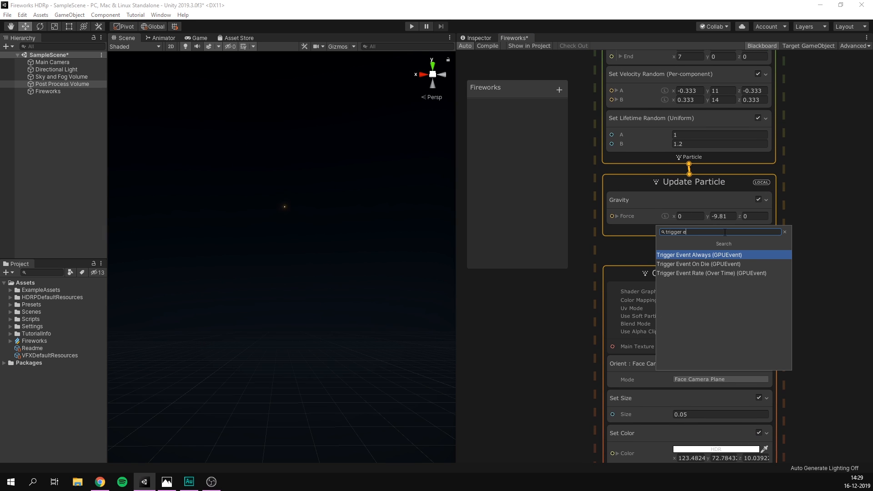
left_click(725, 264)
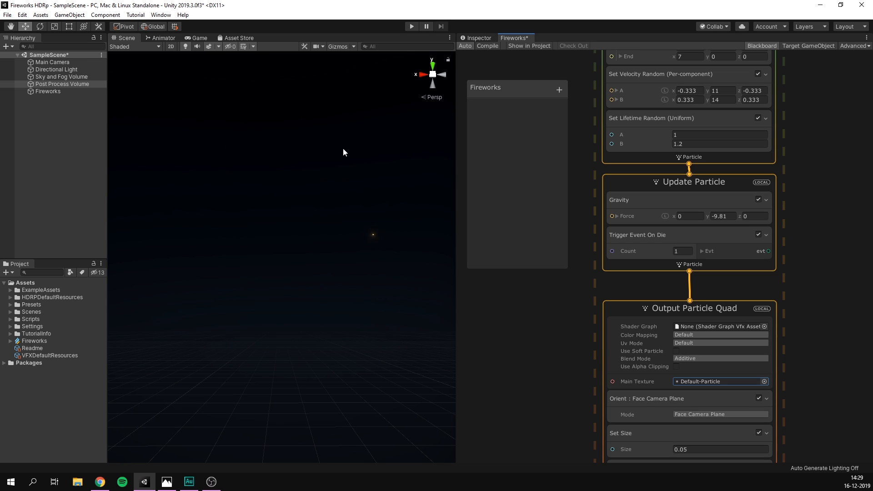
left_click(687, 250)
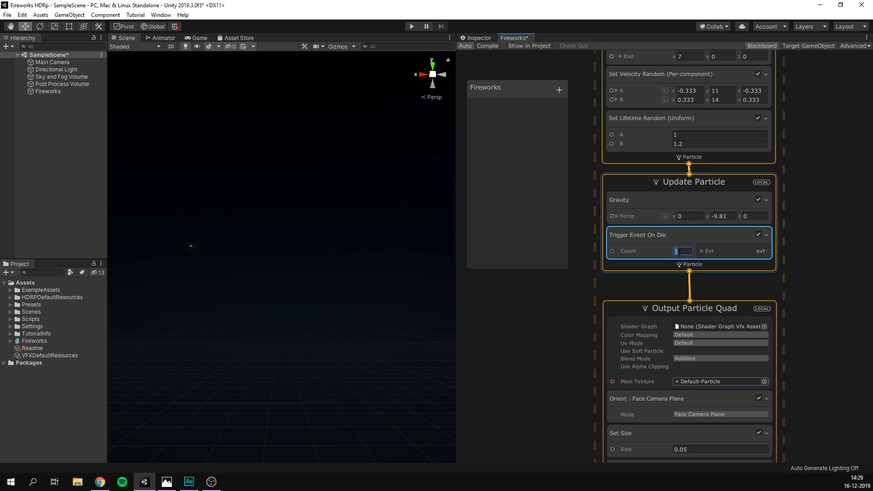
type("80")
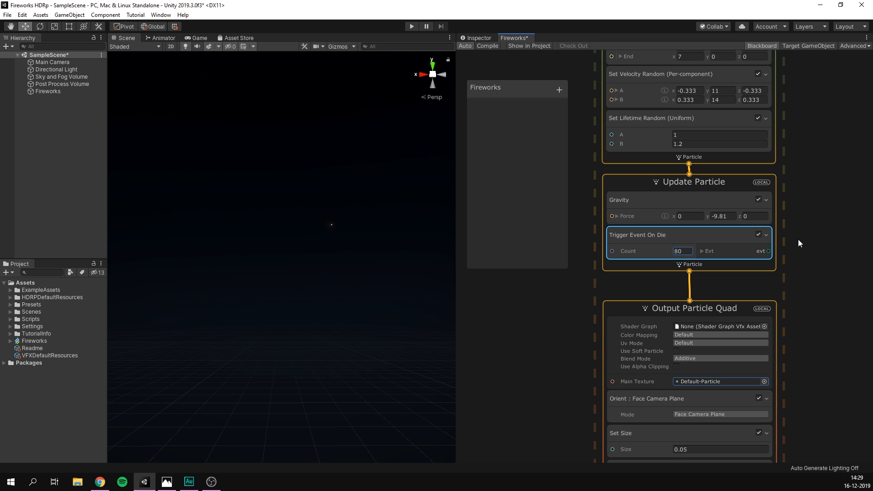
middle_click_drag(803, 223, 718, 230)
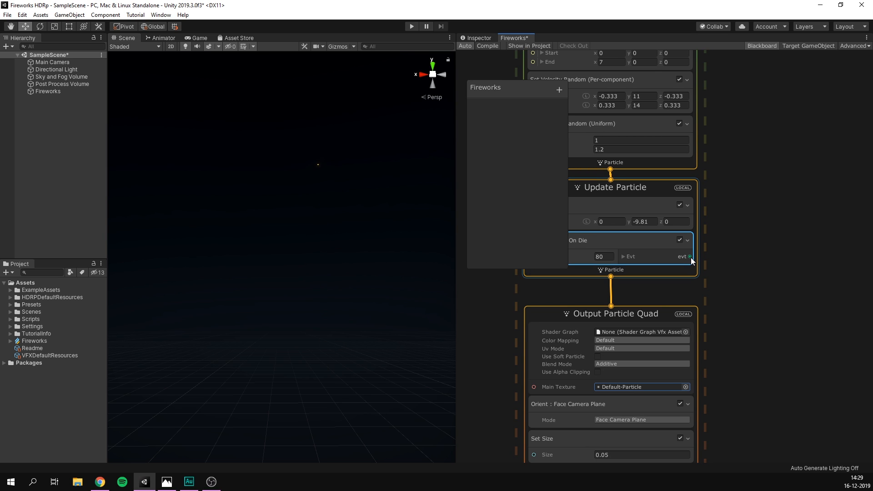
- Create a GPUEvent context from the evt output of the Trigger Event On Die block and place it beside Update Particle
left_click_drag(690, 256, 767, 231)
left_click(741, 254)
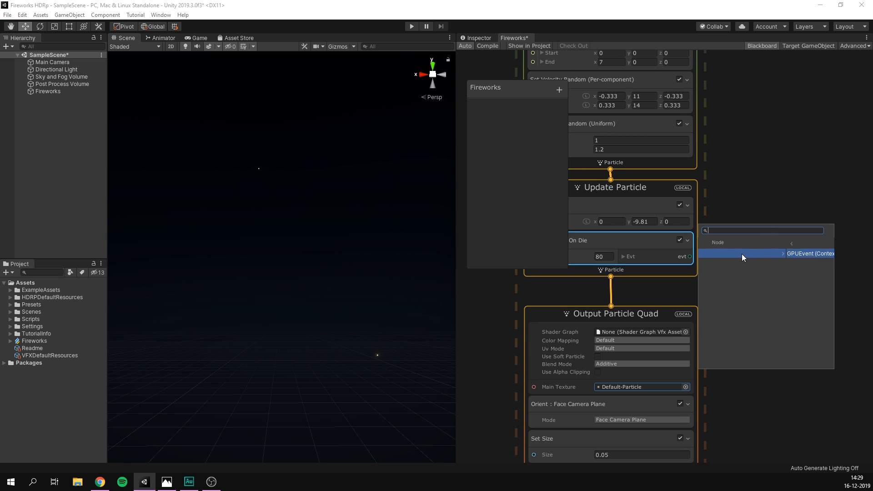
left_click(732, 255)
middle_click_drag(777, 181, 729, 181)
scroll(717, 182, "down", 2)
left_click_drag(780, 240, 750, 228)
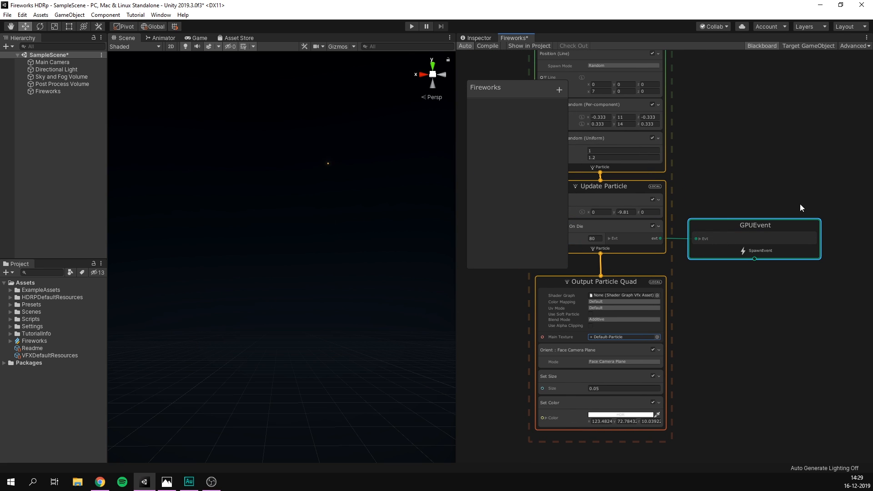
middle_click_drag(741, 102, 804, 237)
scroll(814, 130, "down", 4)
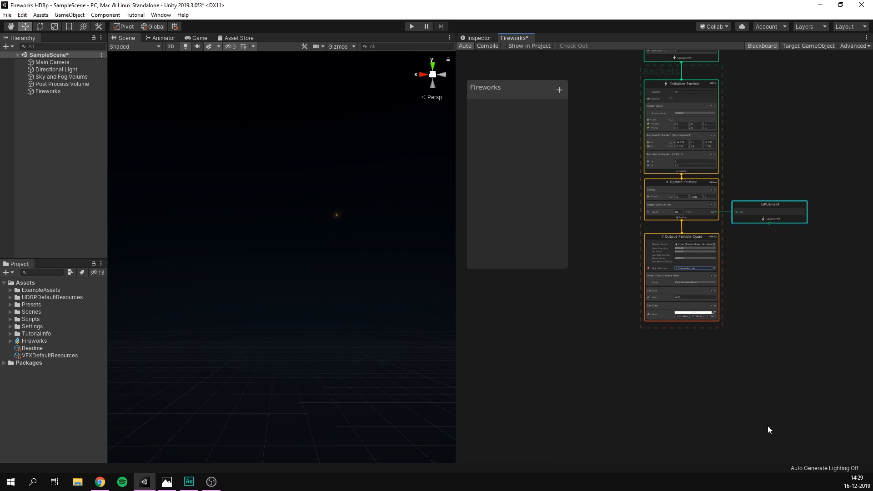
- Chain a new Initialize Particle context to the GPUEvent's SpawnEvent output, followed by an Update Particle context
scroll(796, 291, "up", 5)
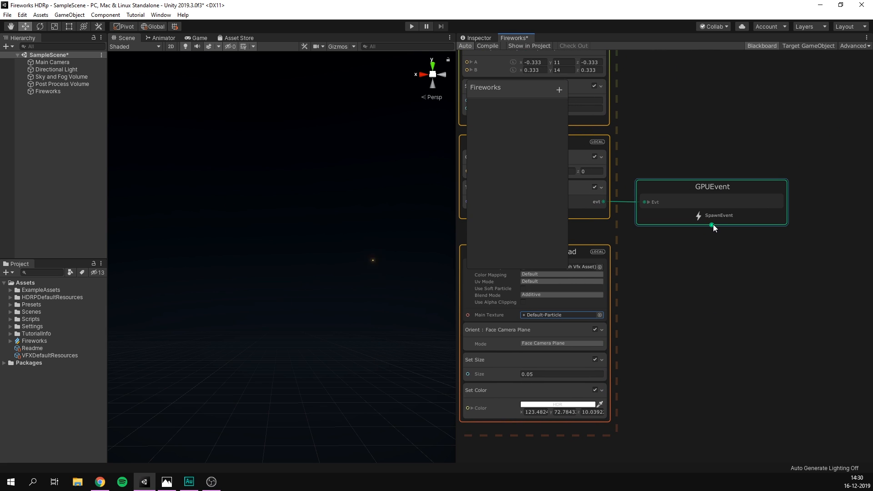
left_click_drag(712, 226, 714, 255)
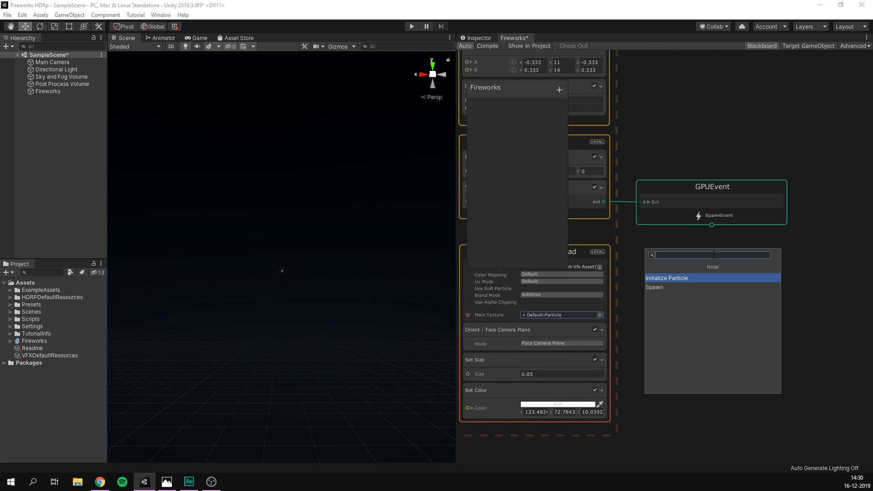
left_click(703, 278)
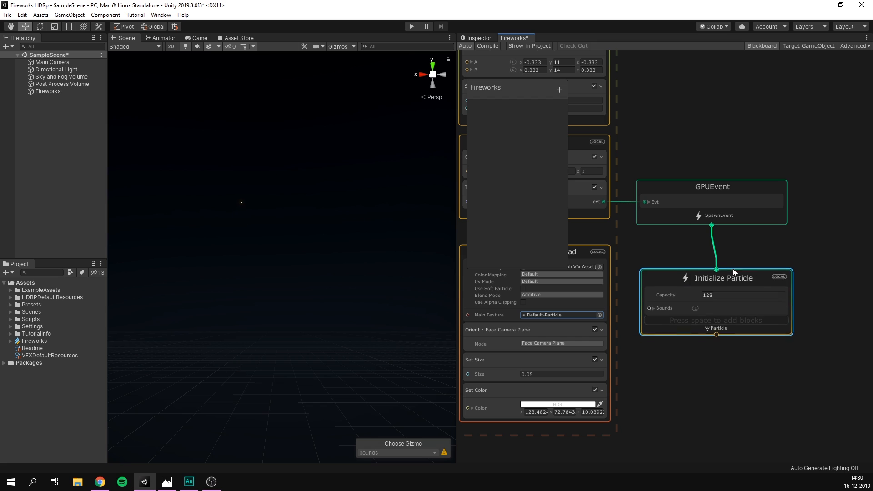
left_click_drag(712, 308, 738, 337)
type("upd")
key("Return")
middle_click_drag(698, 420, 754, 327)
left_click(721, 302)
- Duplicate the rockets' Output Particle Quad, connect the copy below the new Update Particle, and space out the contexts
scroll(727, 313, "down", 2)
scroll(754, 326, "down", 1)
left_click(625, 221)
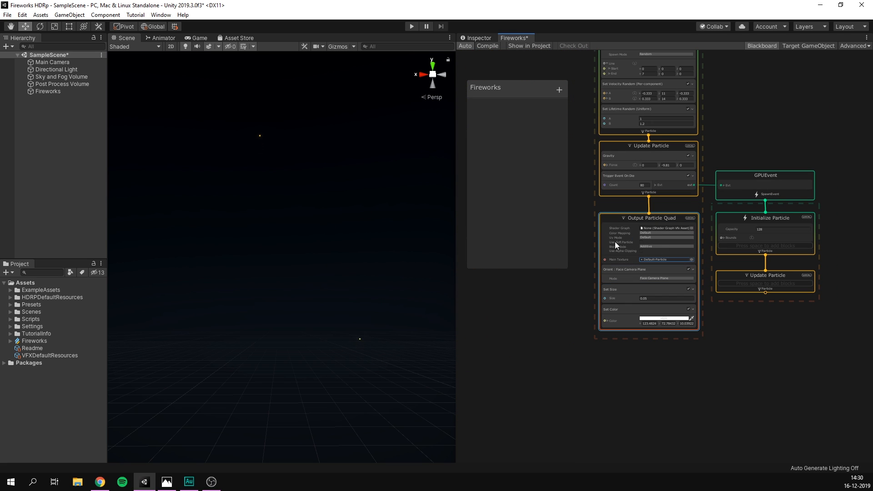
left_click(763, 345)
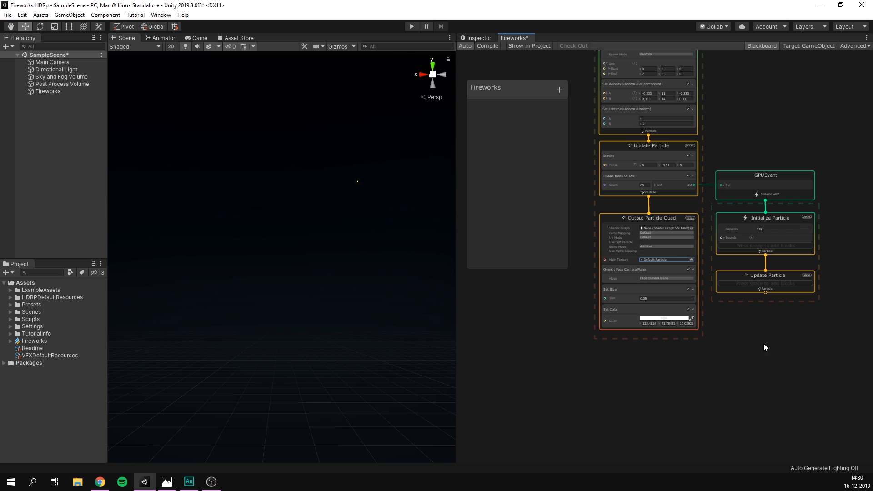
key("ctrl+v")
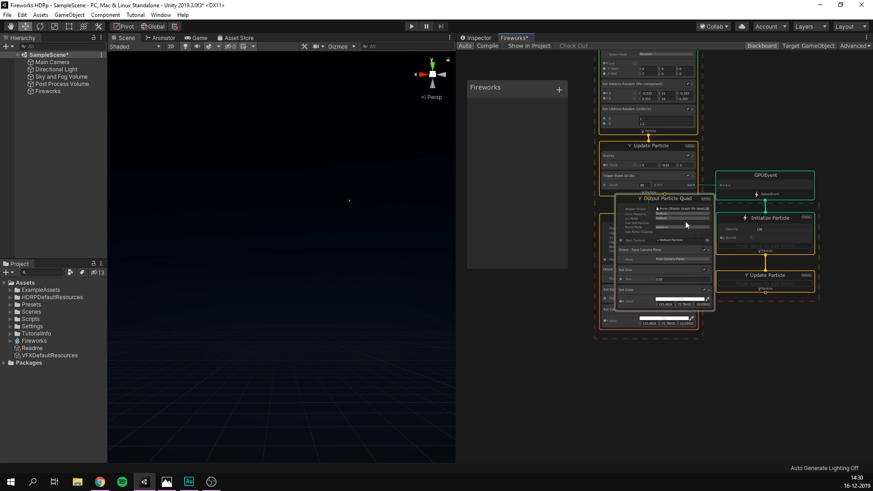
left_click_drag(633, 206, 735, 326)
left_click(746, 279)
left_click_drag(736, 274, 736, 284)
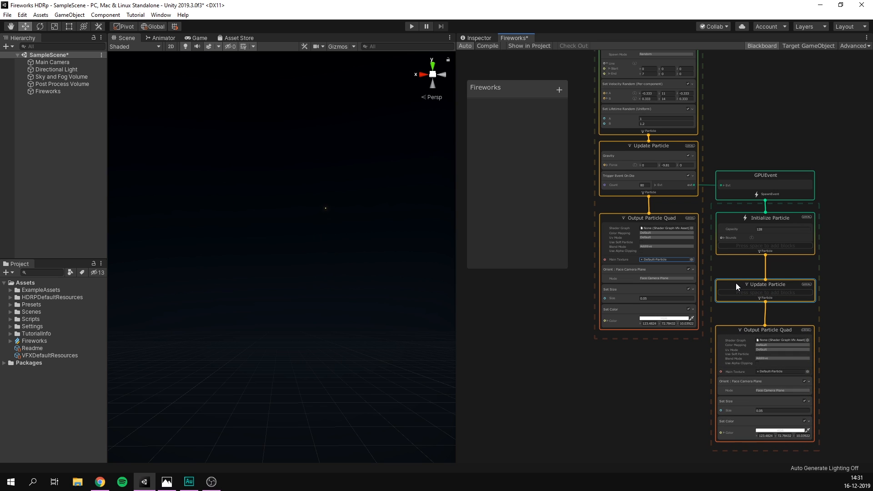
- Add a Set Lifetime Random (Uniform) block to the new Initialize Particle with A 1.5 and B 2
left_click(839, 225)
scroll(832, 224, "up", 4)
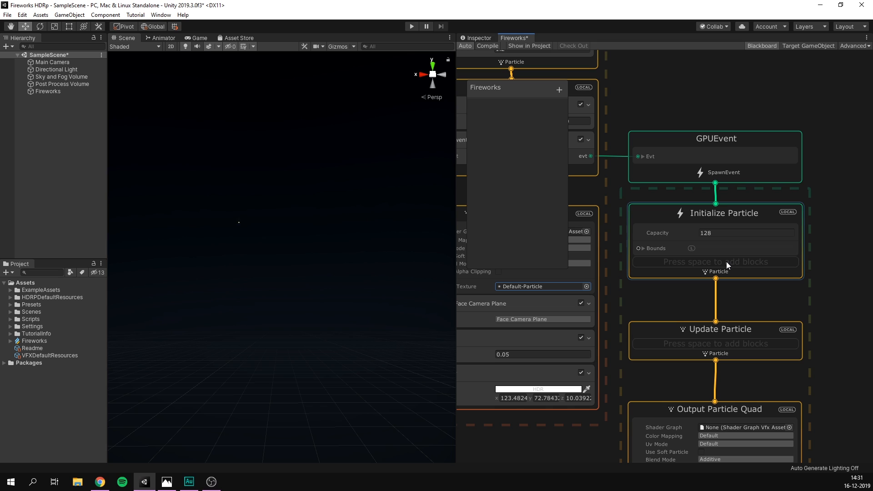
key("space")
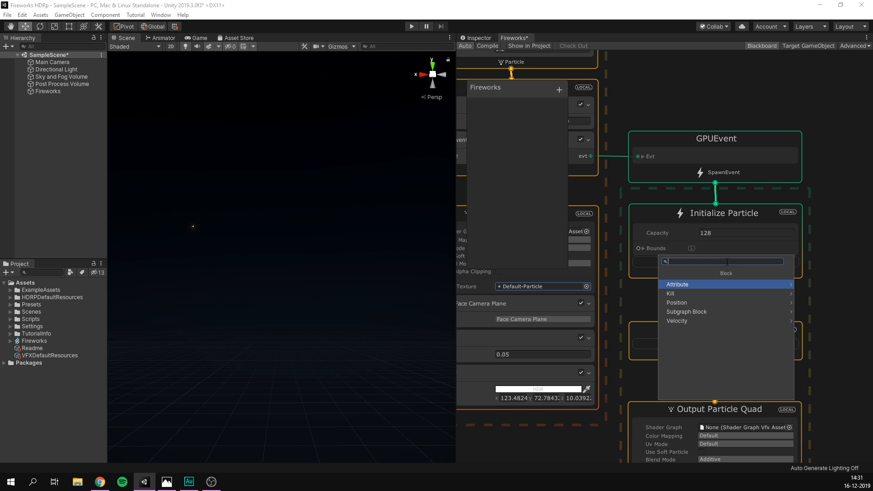
type("set lifetime")
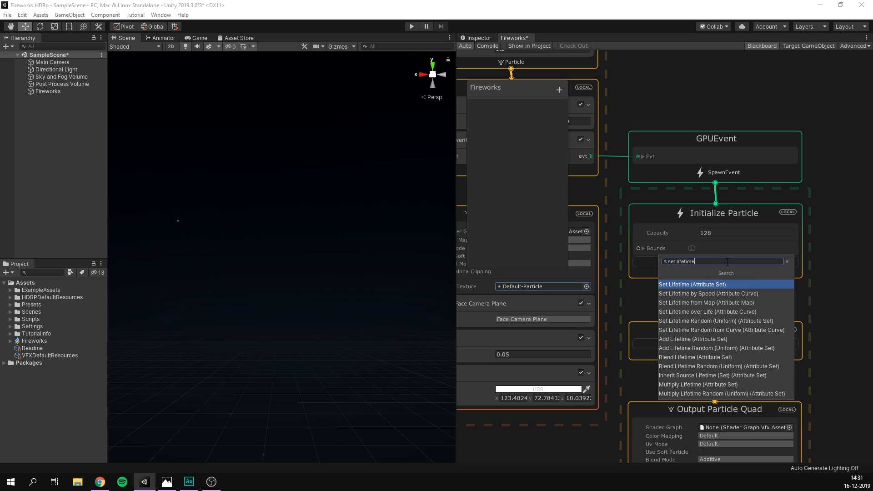
type(" random")
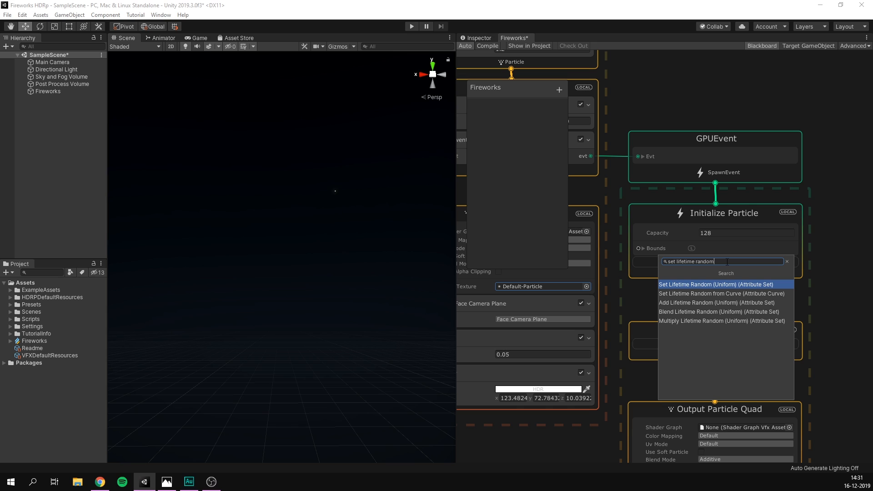
key("Return")
left_click(723, 281)
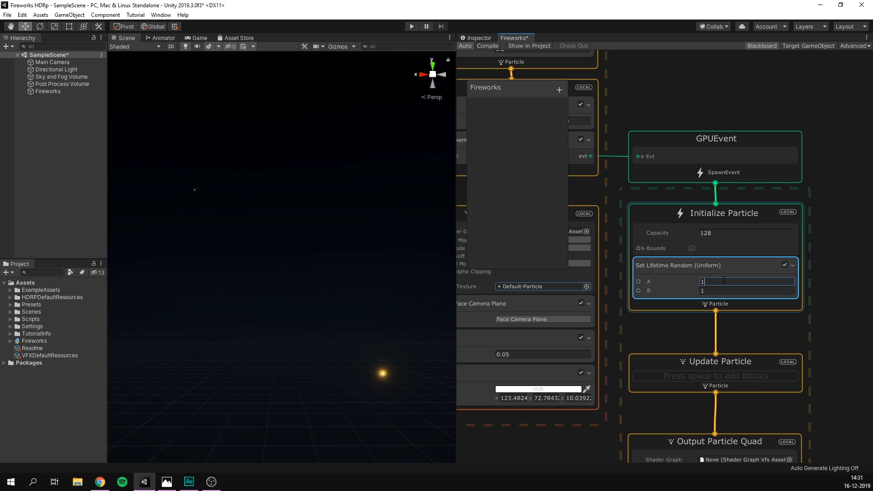
type(".5")
key("Tab")
type("2")
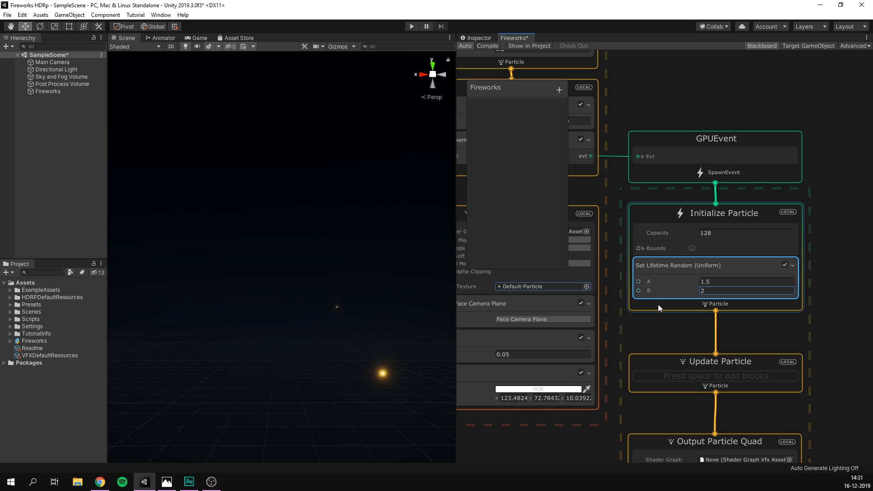
- Add an Inherit Source Position block to the GPUEvent's Initialize Particle and set that context's capacity to 1000
left_click(678, 308)
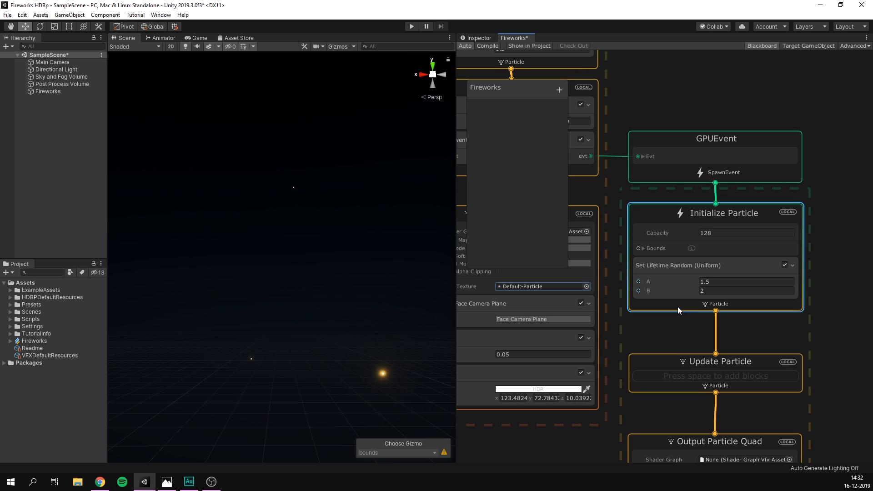
key("space")
type("inh")
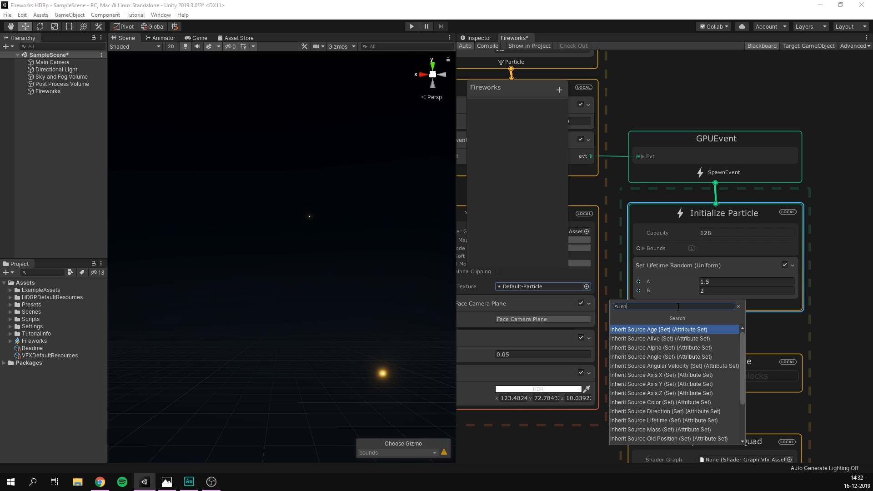
type("erit source pos")
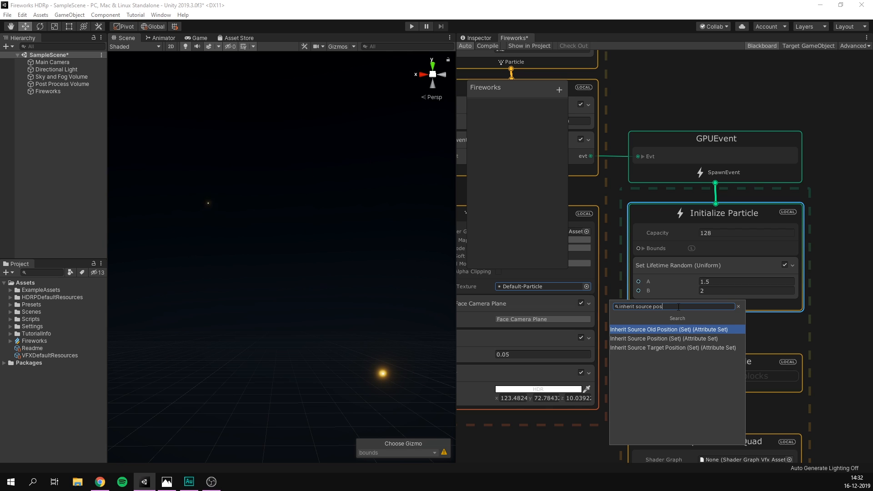
left_click(671, 340)
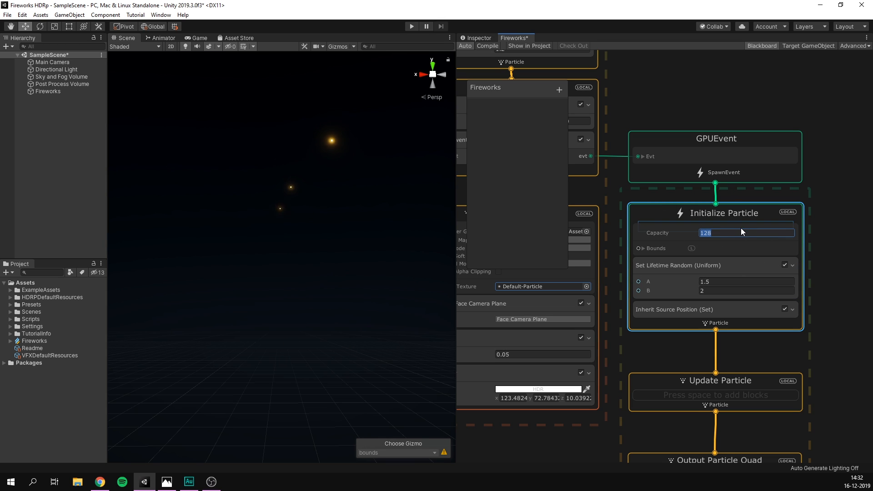
type("1000")
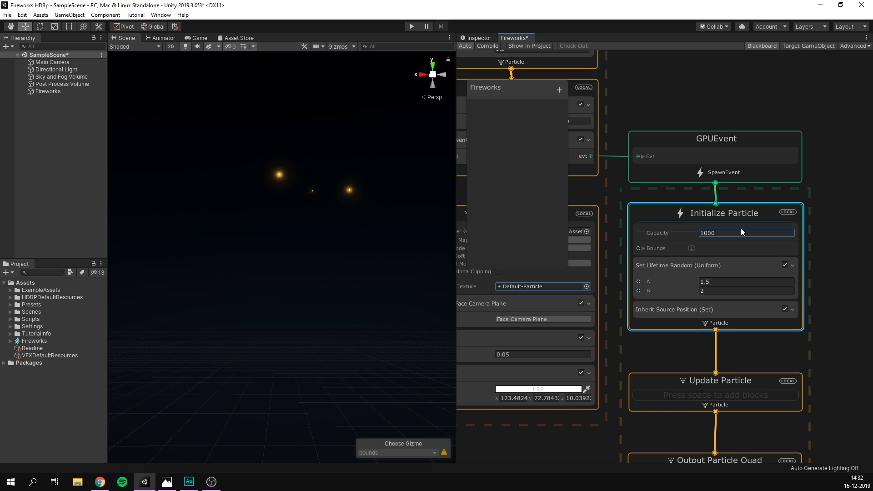
key("Return")
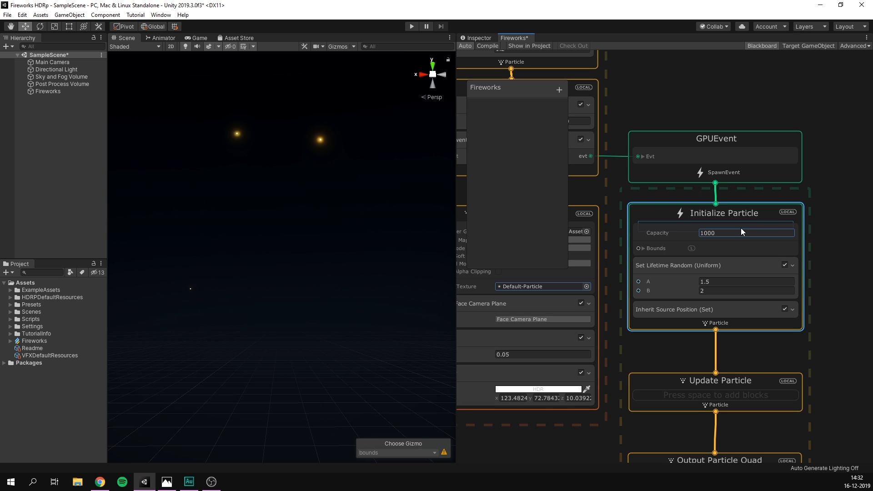
- Add an Add Velocity from Direction & Speed (Random Direction) block with Random speed mode, min speed 5 and max speed 6
left_click(670, 336)
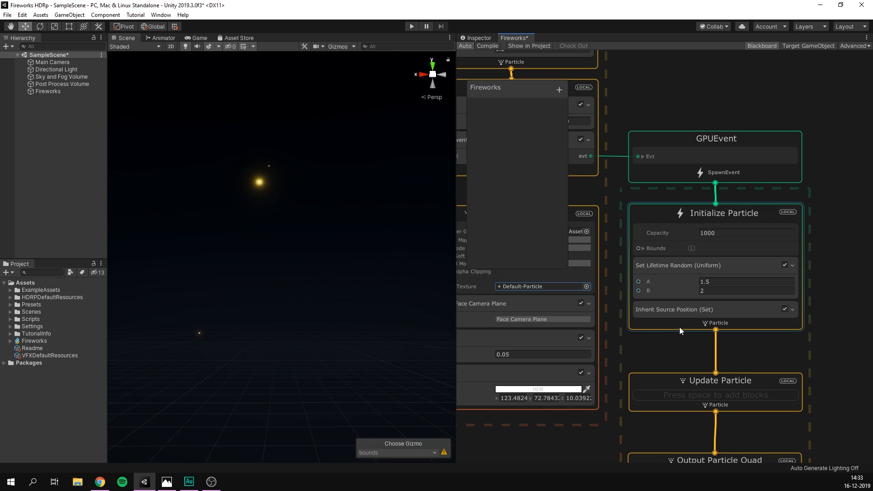
key("space")
left_click(637, 386)
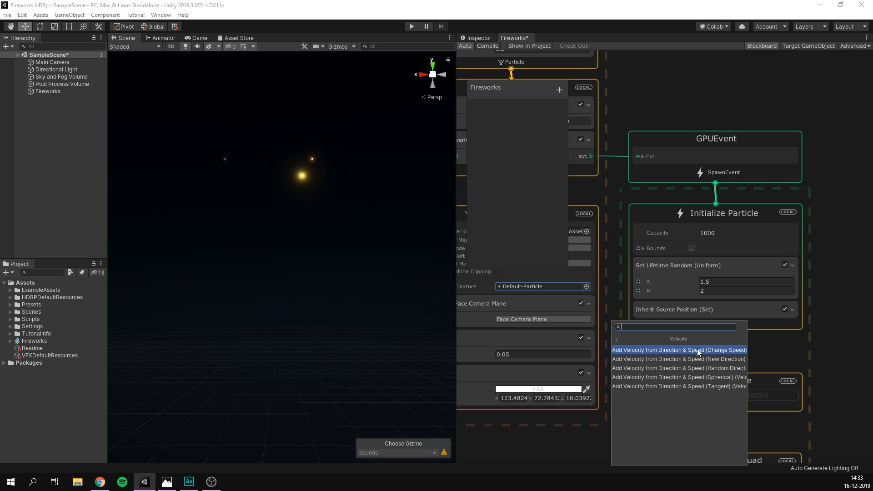
left_click(713, 371)
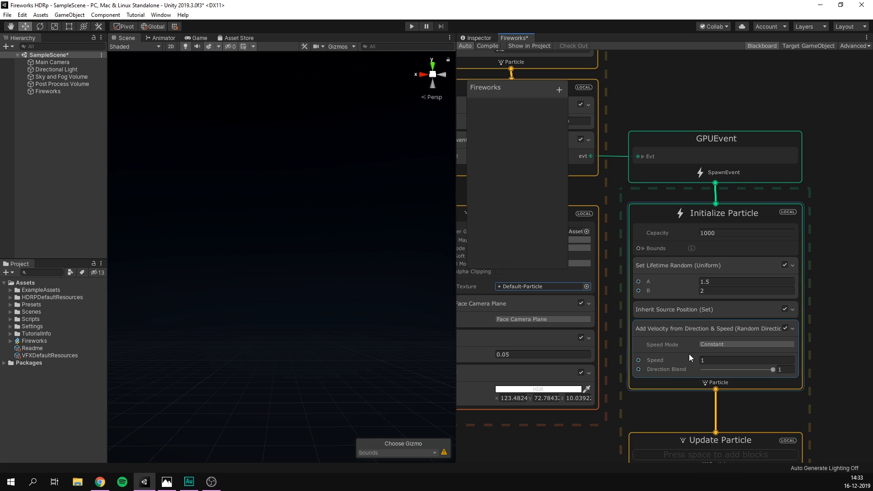
left_click(726, 345)
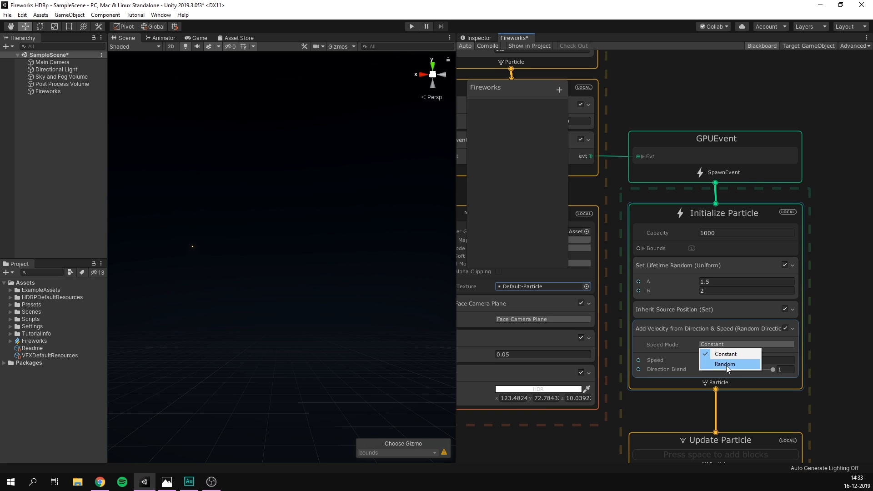
left_click(727, 366)
left_click(716, 360)
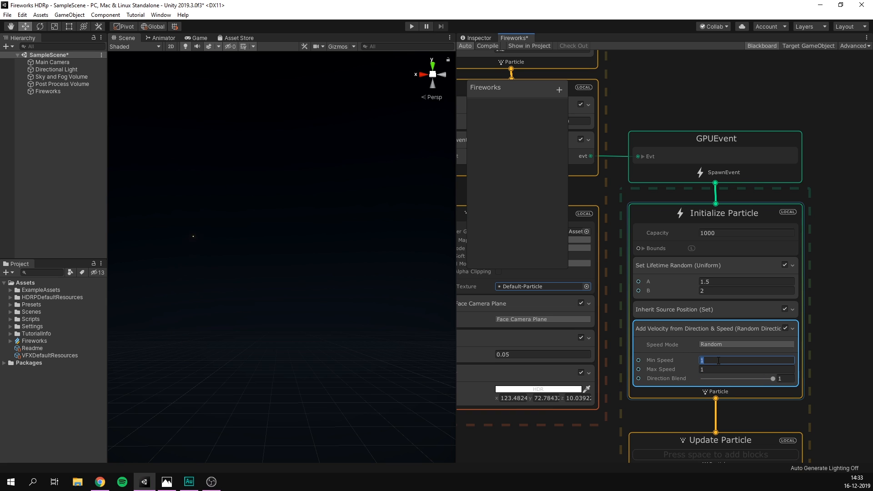
type("5")
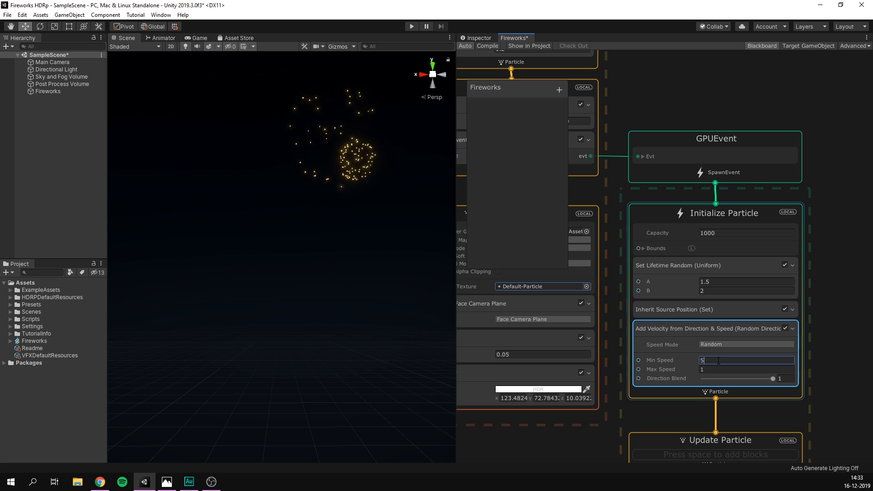
key("Tab")
type("6")
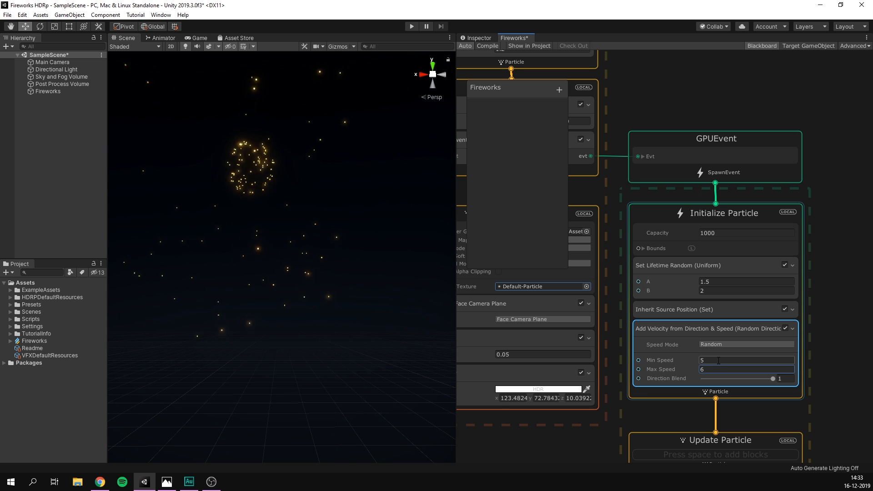
- Add a Linear Drag block to the explosion's Update Particle and set its drag coefficient to 3
middle_click_drag(665, 414, 664, 294)
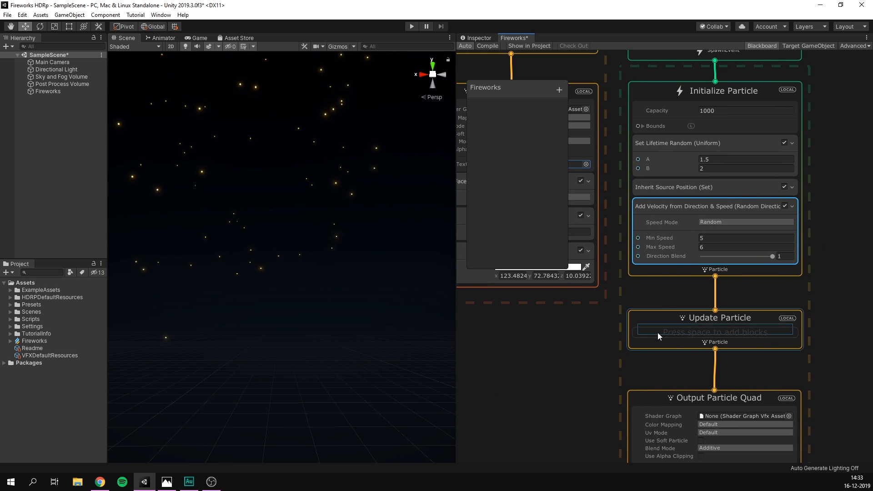
key("space")
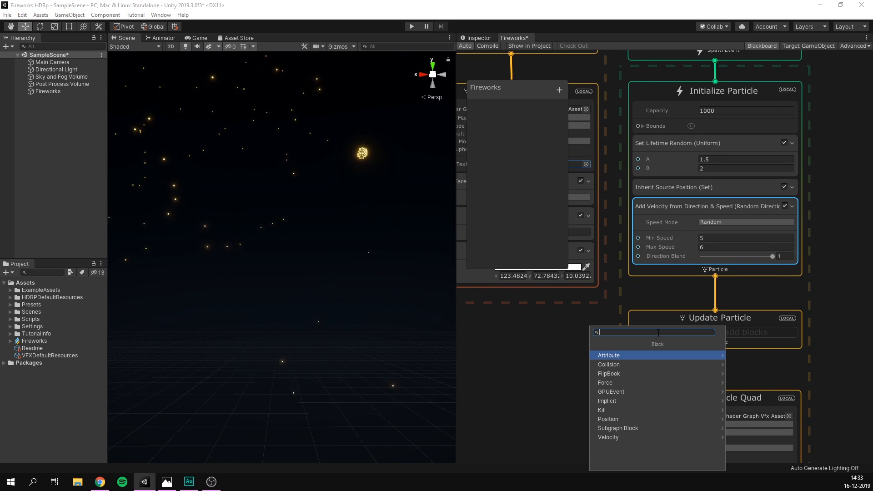
type("l")
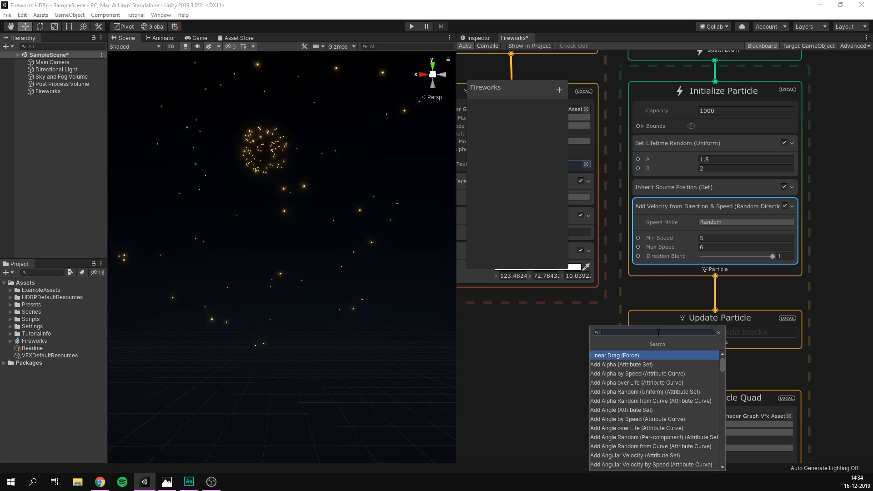
type("inear")
key("Return")
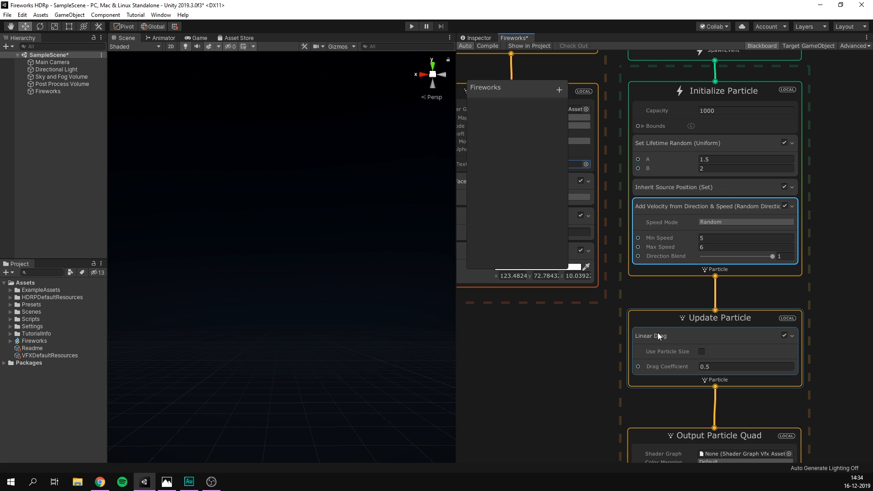
left_click(718, 367)
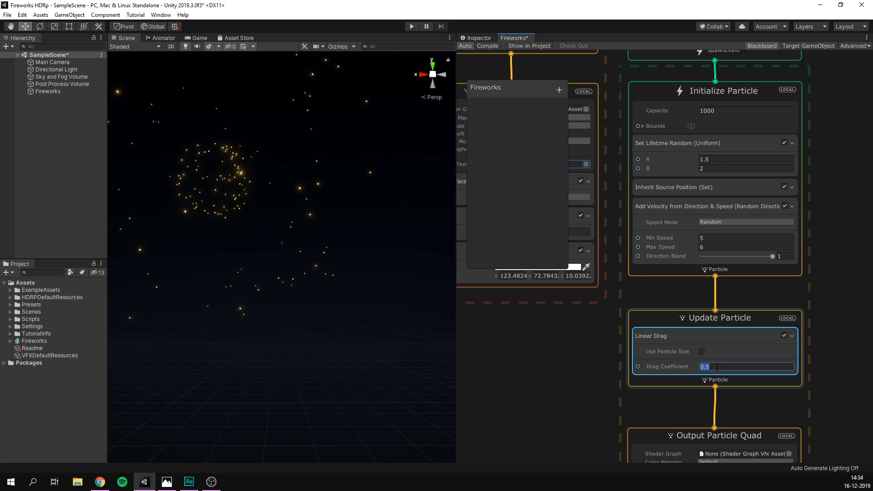
type("3")
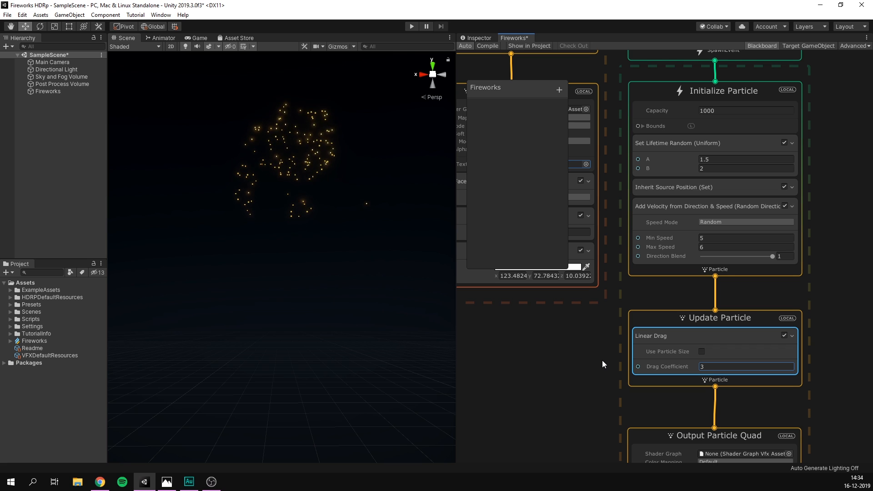
- Add a Gravity block to the explosion's Update Particle and set its Y force to -1
key("space")
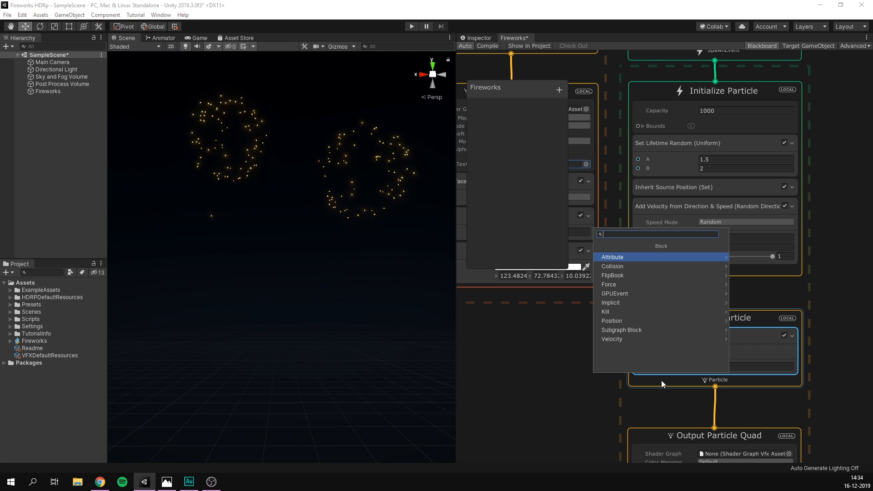
type("drag")
key("Return")
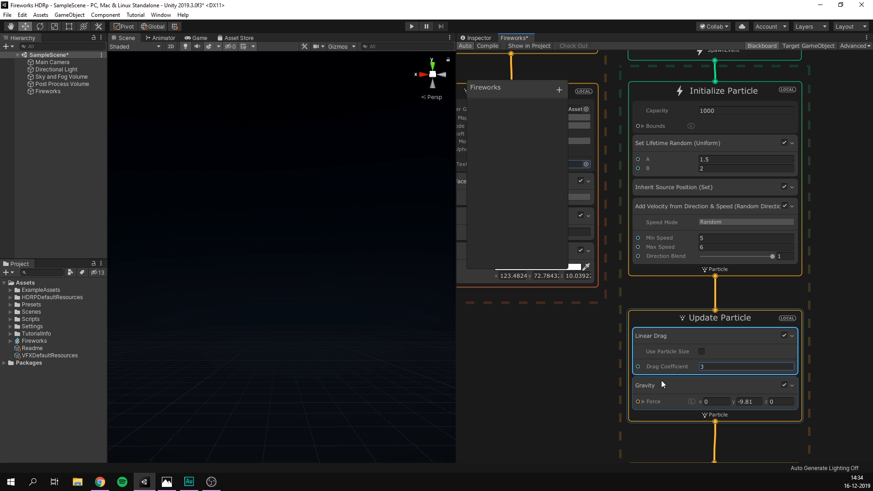
left_click(751, 402)
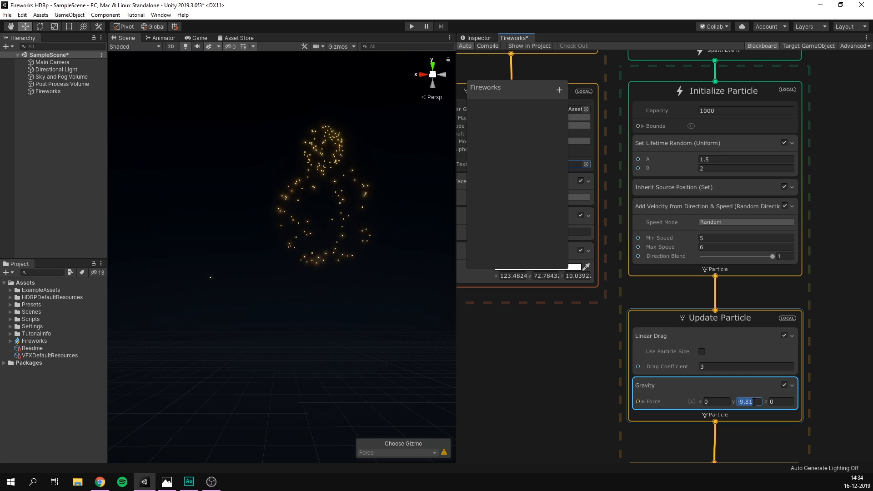
type("-1")
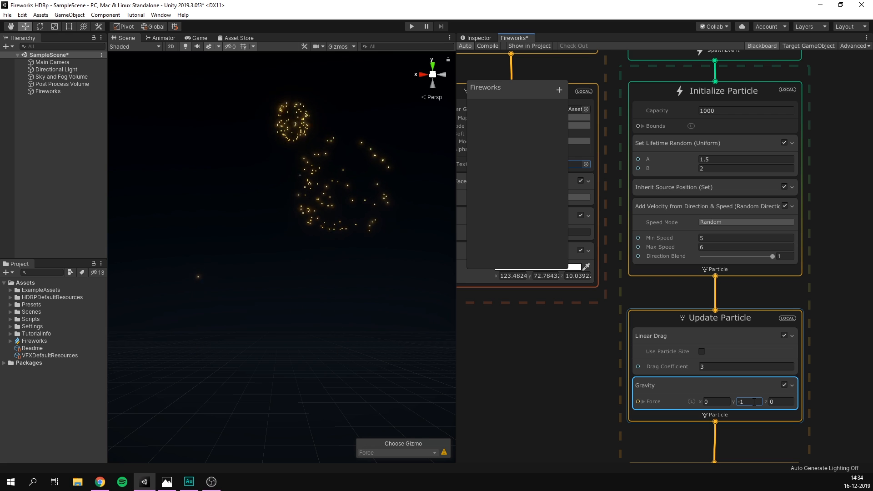
- Replace the Set Size block in the explosion's Output Particle Quad with Set Size Random (Uniform), using A 0.03 and B 0.07
middle_click_drag(587, 382, 580, 104)
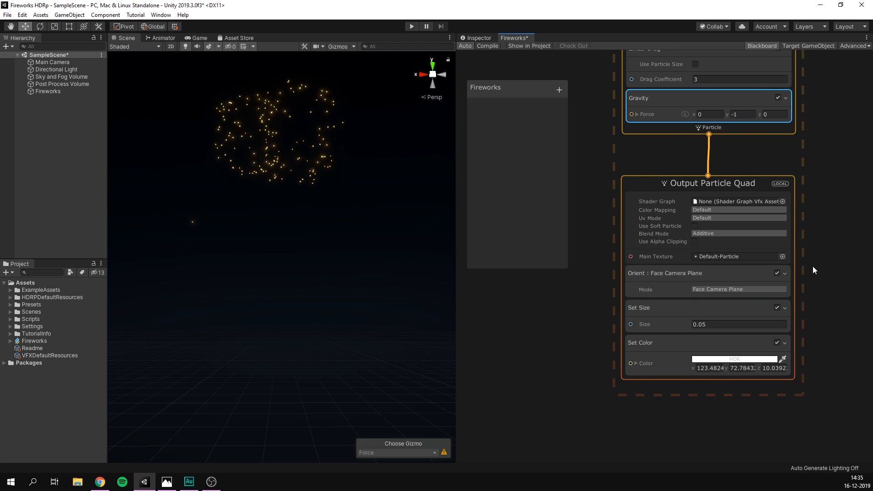
left_click(681, 309)
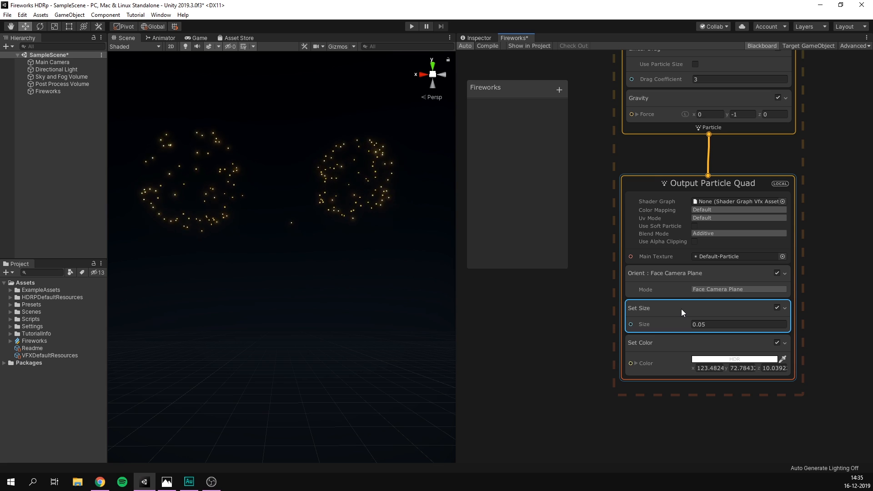
key("Delete")
key("space")
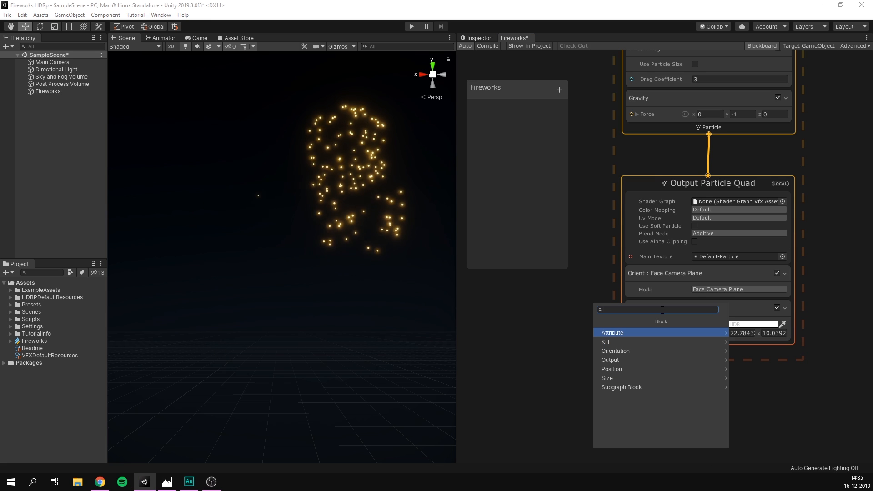
type("set size random")
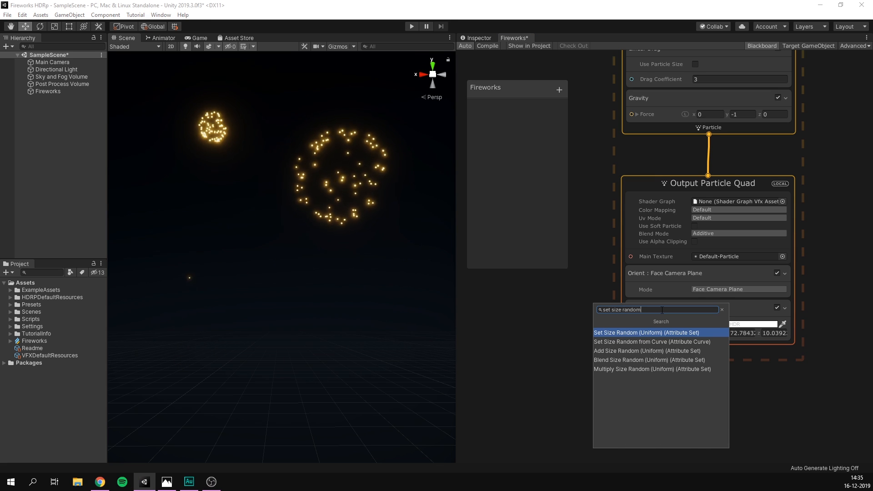
left_click(681, 333)
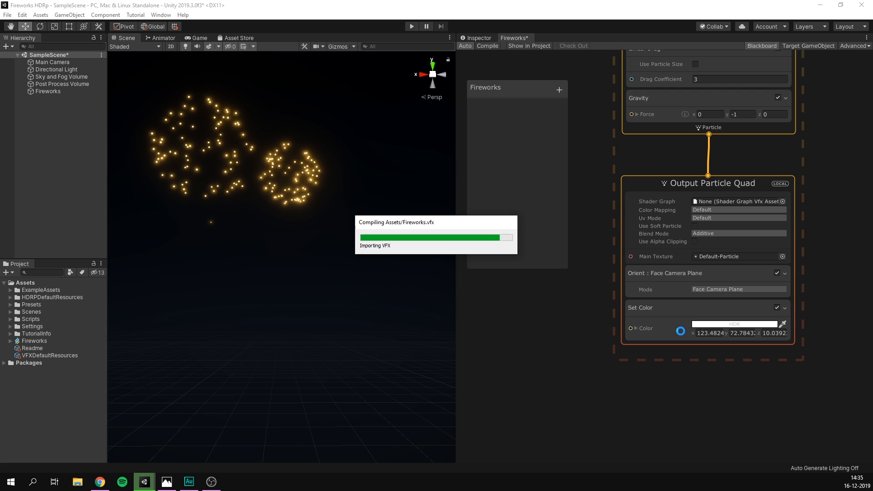
left_click(728, 325)
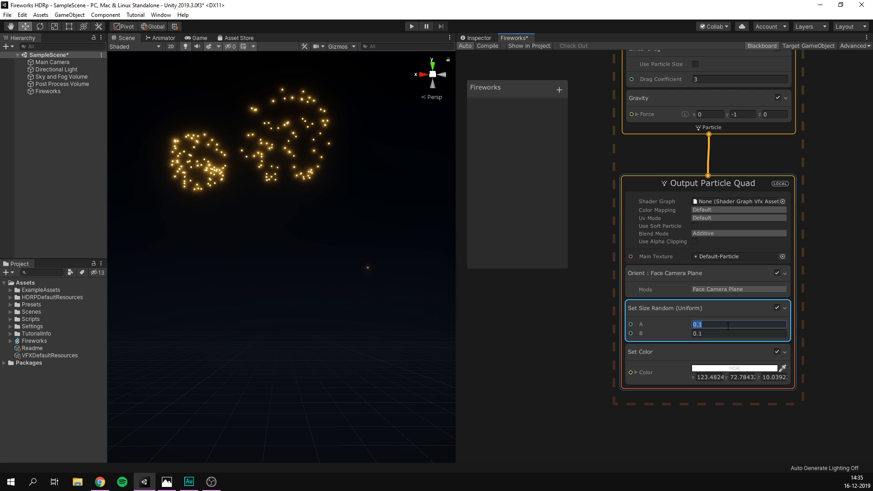
type("0.")
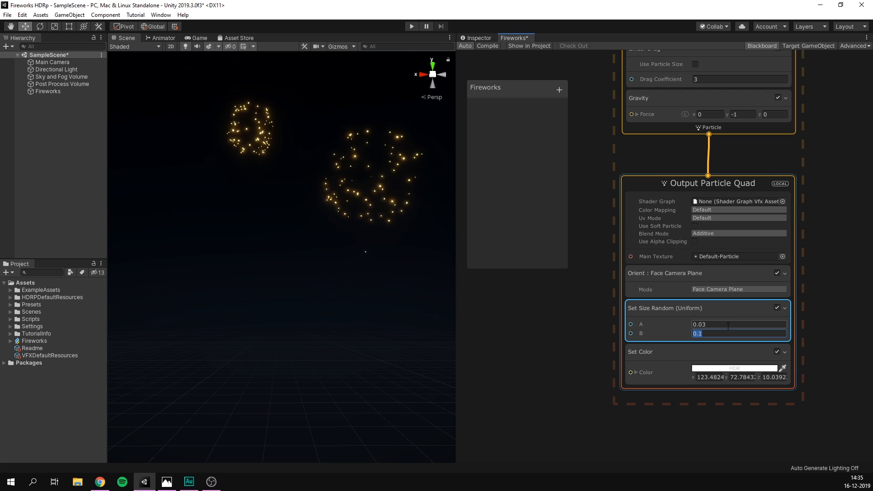
type("0.")
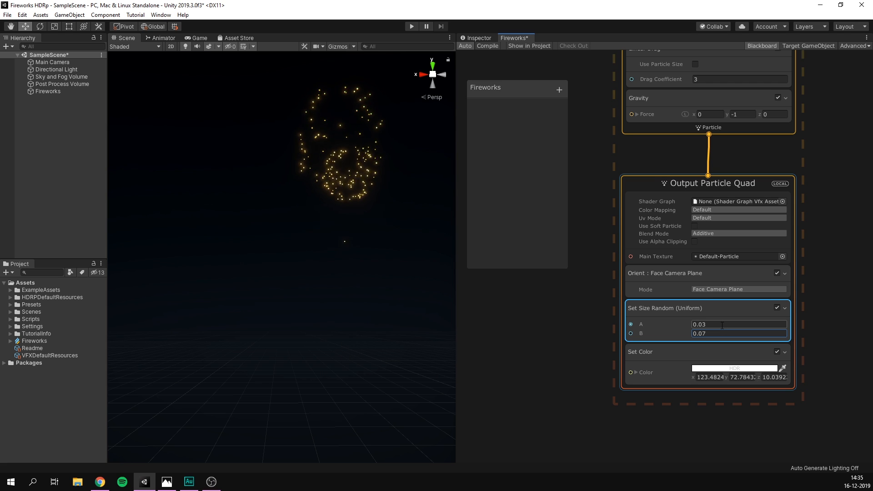
- Replace the Set Color block in the explosion's Output Particle Quad with a Set Color over Life (Gradient) block
left_click(684, 359)
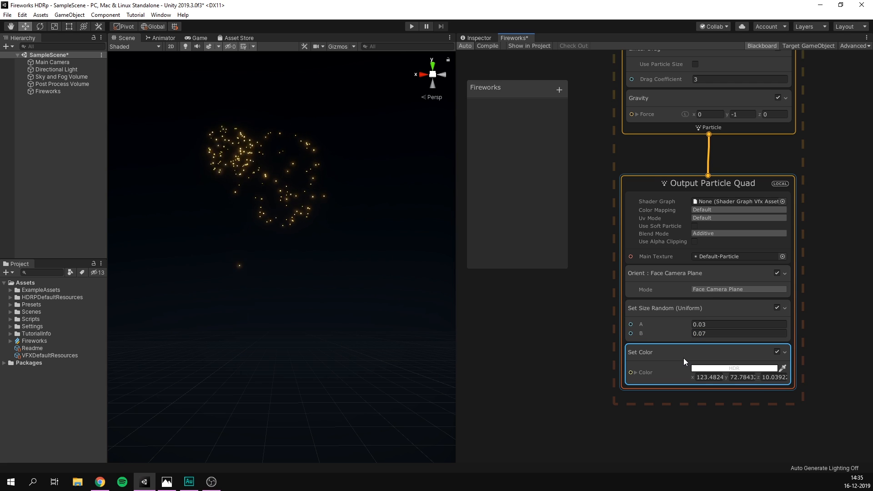
key("Delete")
key("space")
type("set color over l")
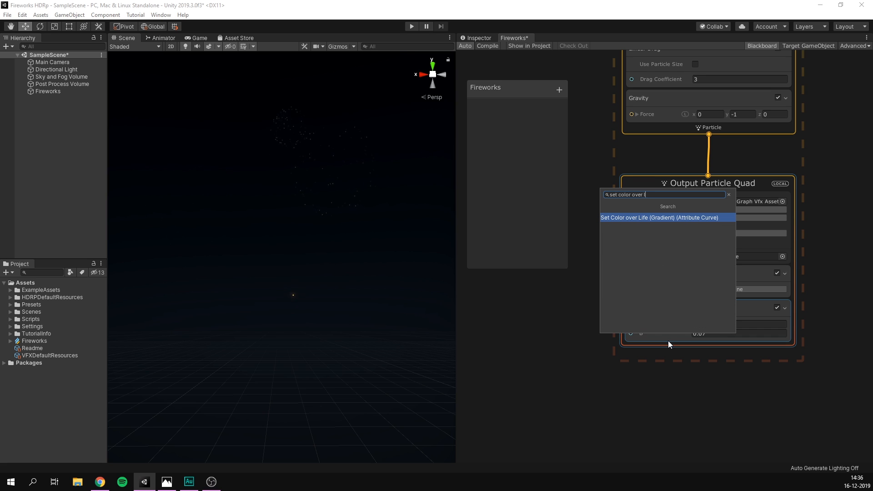
key("Return")
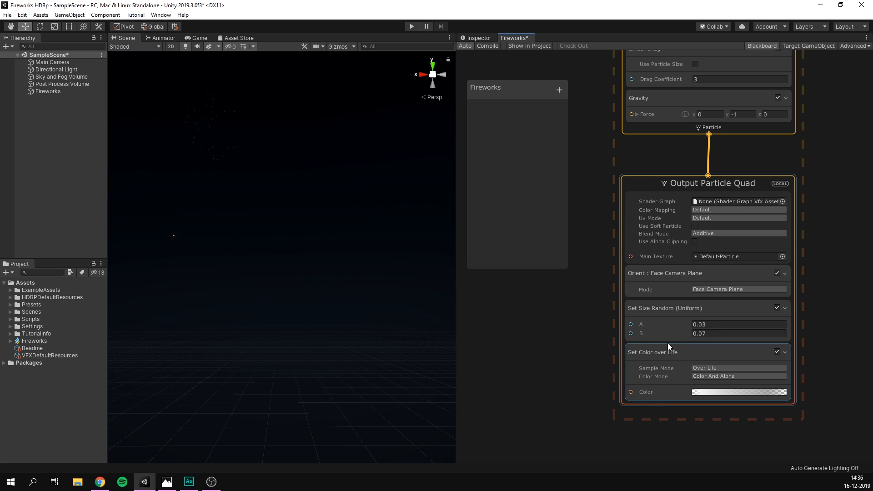
- Edit the Set Color over Life gradient so its start is opaque, without the extra alpha key near the beginning
left_click(708, 393)
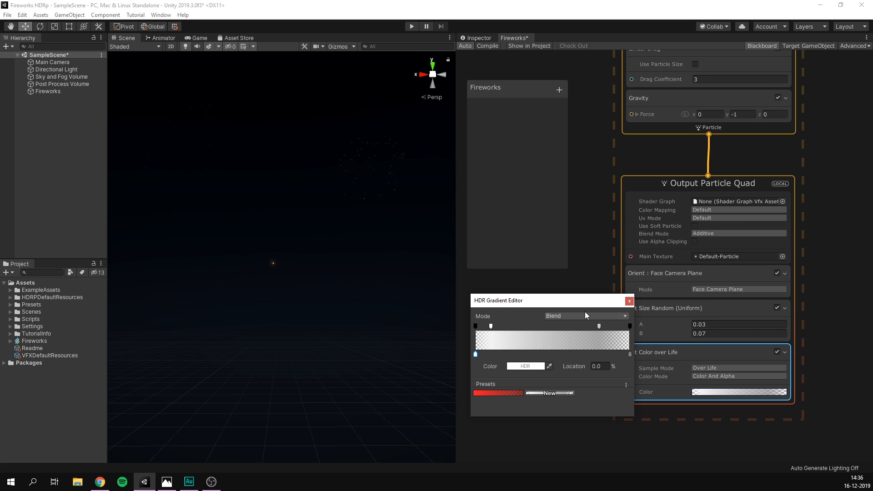
left_click_drag(558, 306, 575, 286)
left_click(493, 307)
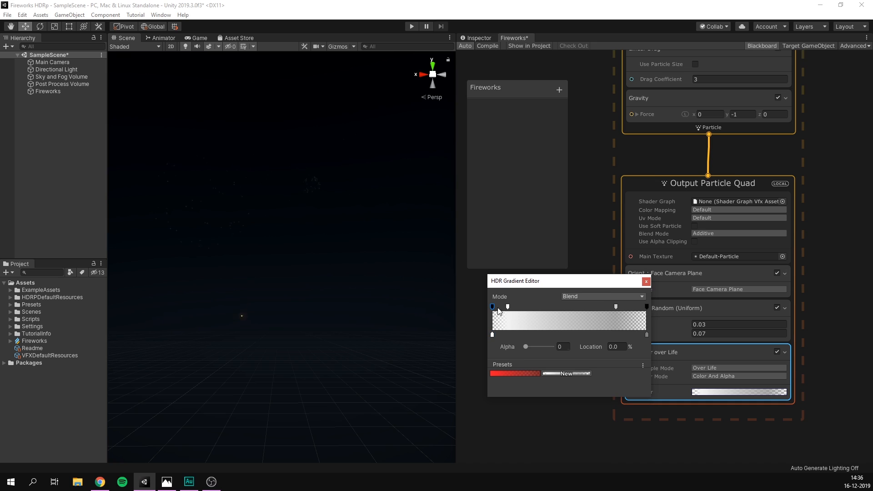
left_click(647, 306)
left_click(616, 308)
- Set the gradient's start colour to light blue (RGB 24, 195, 241) with an HDR intensity of 5.2
left_click(647, 335)
left_click(491, 335)
left_click(538, 347)
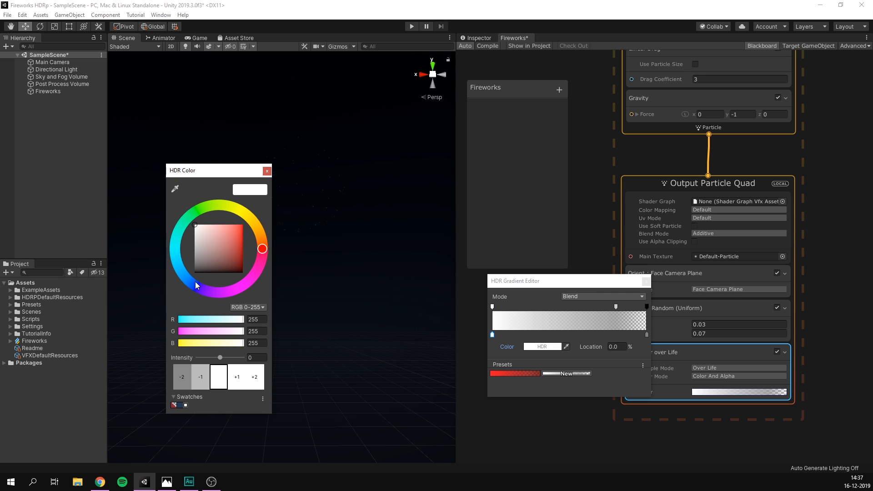
left_click(171, 258)
left_click(239, 227)
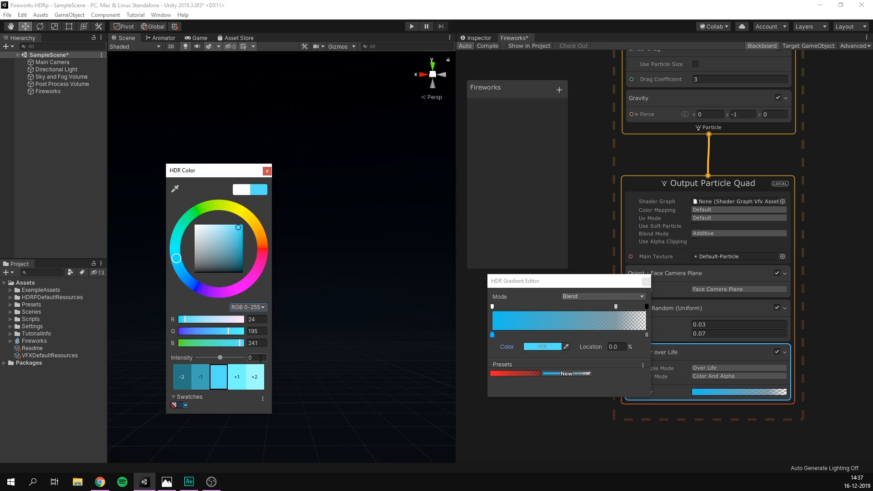
type("5.2")
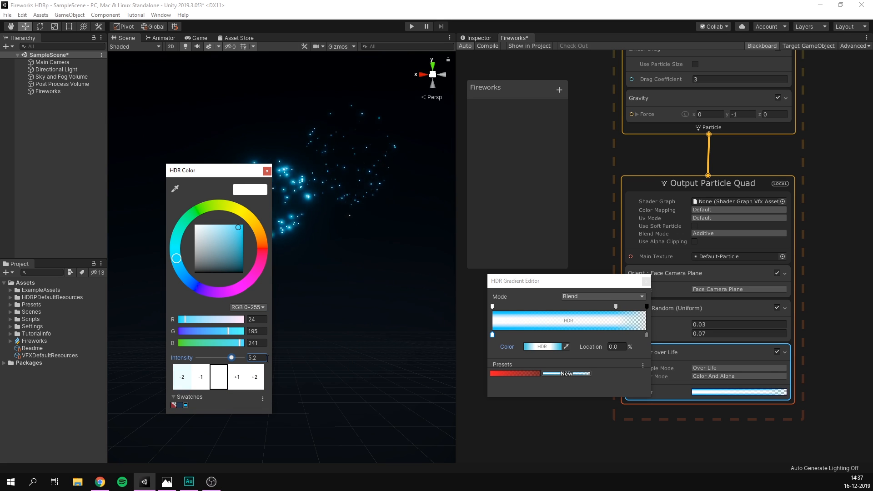
left_click(267, 172)
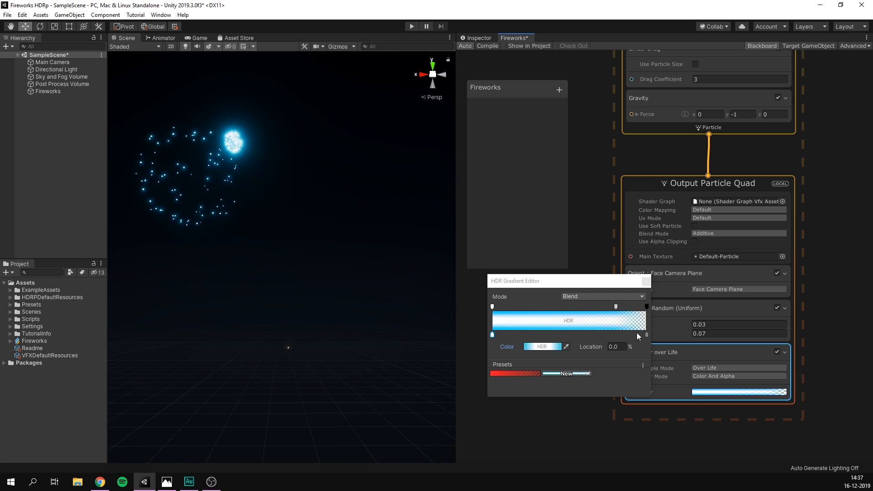
- Set the gradient's end colour to pink (RGB 231, 12, 197) with an HDR intensity of 5.5
left_click(646, 335)
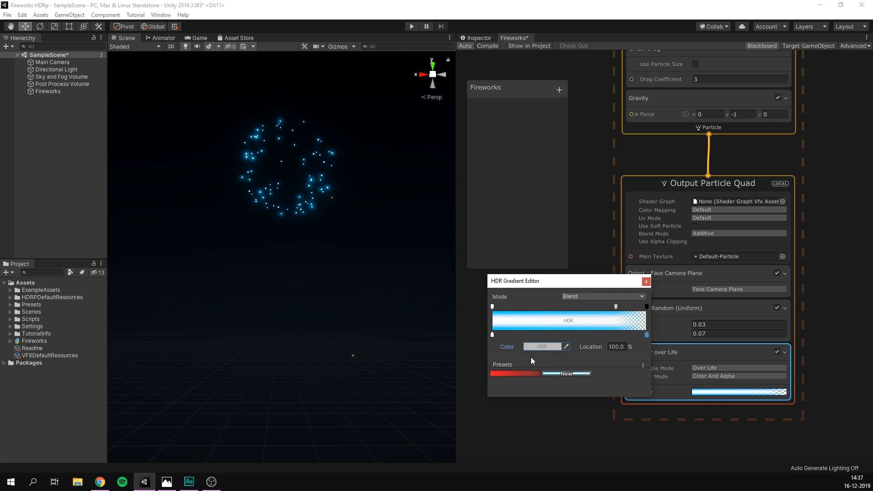
left_click(539, 347)
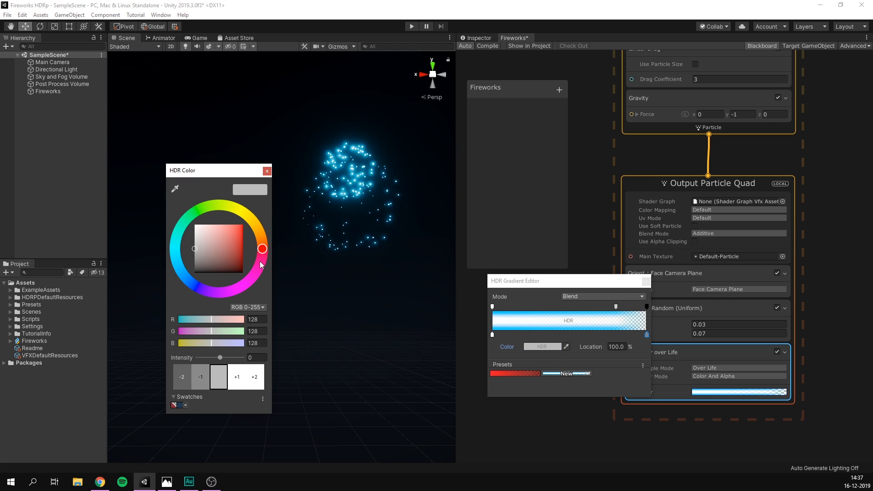
left_click_drag(261, 261, 246, 281)
left_click(238, 232)
left_click_drag(239, 230, 241, 228)
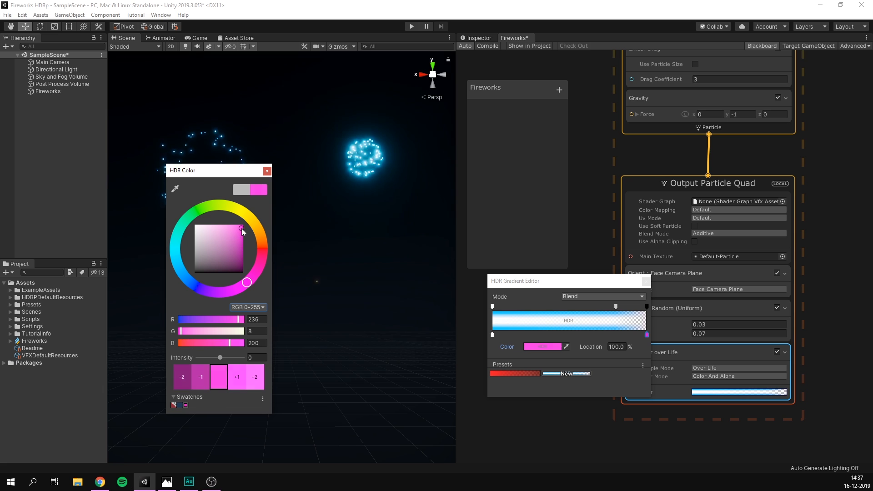
left_click(258, 358)
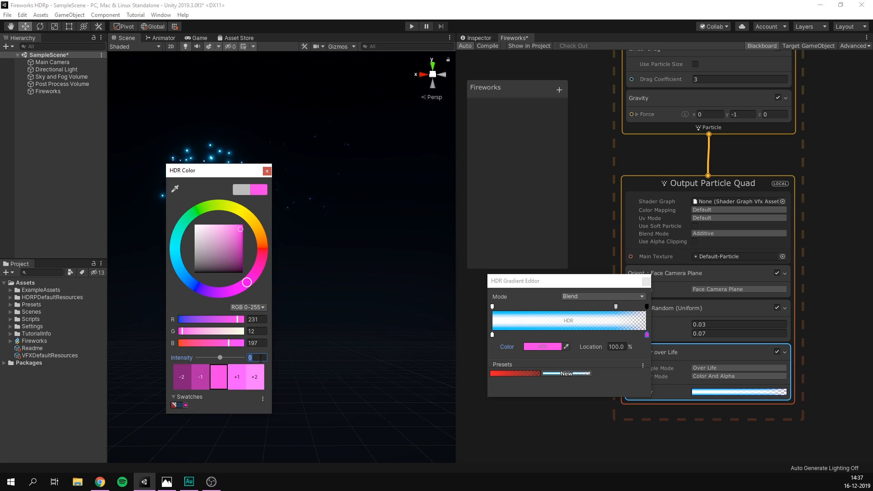
type("5.5")
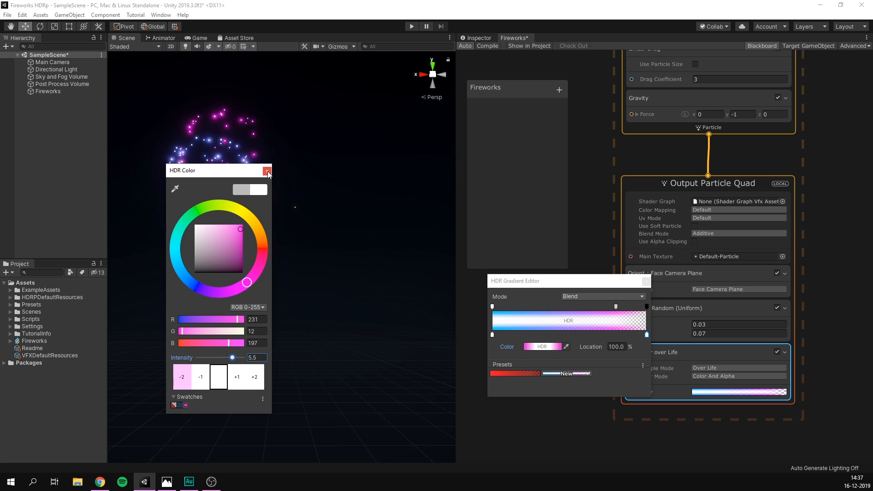
key("Return")
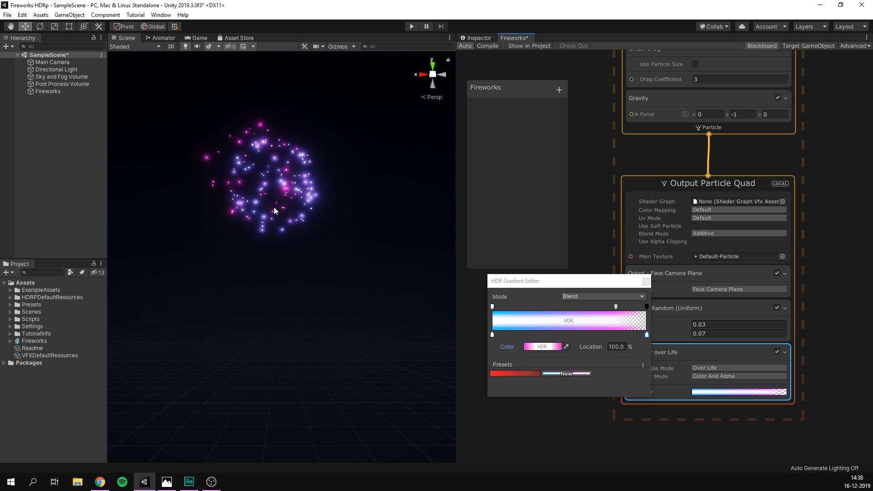
- Move the gradient's middle alpha key to 63.2% and lower the pink end colour's HDR intensity to 5
left_click_drag(616, 308, 590, 305)
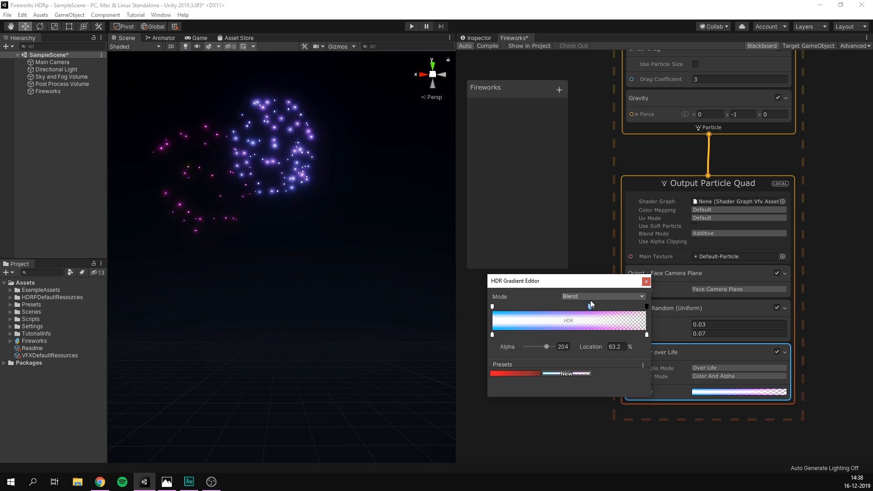
left_click(646, 335)
left_click(542, 347)
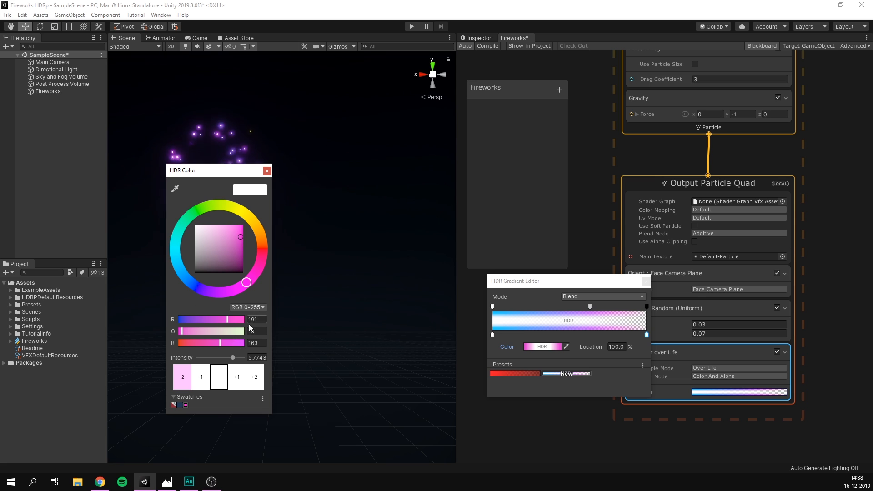
left_click_drag(233, 358, 230, 358)
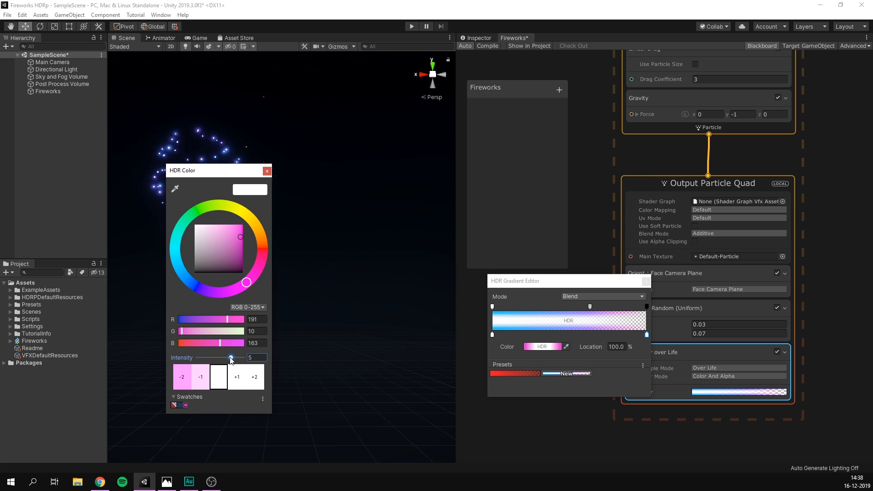
left_click(267, 170)
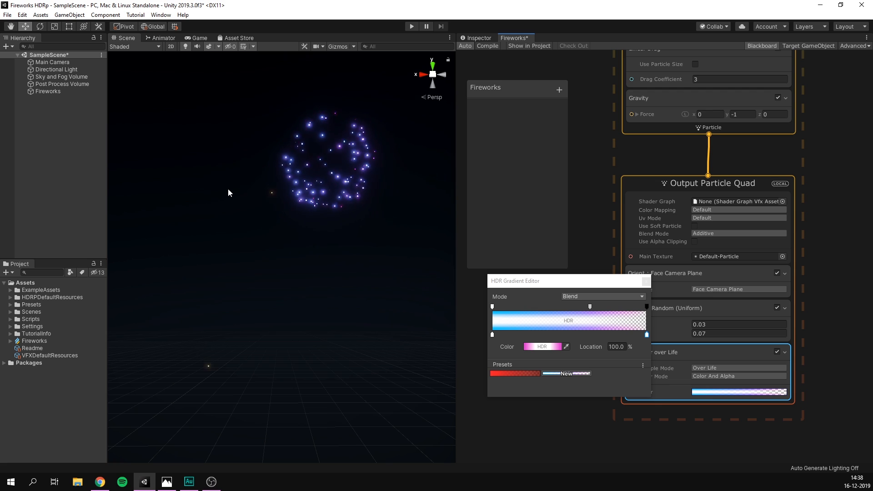
- Add a white colour key (RGB 255, 255, 255) with a raised HDR intensity at the gradient's start, ahead of the light blue key
left_click(529, 282)
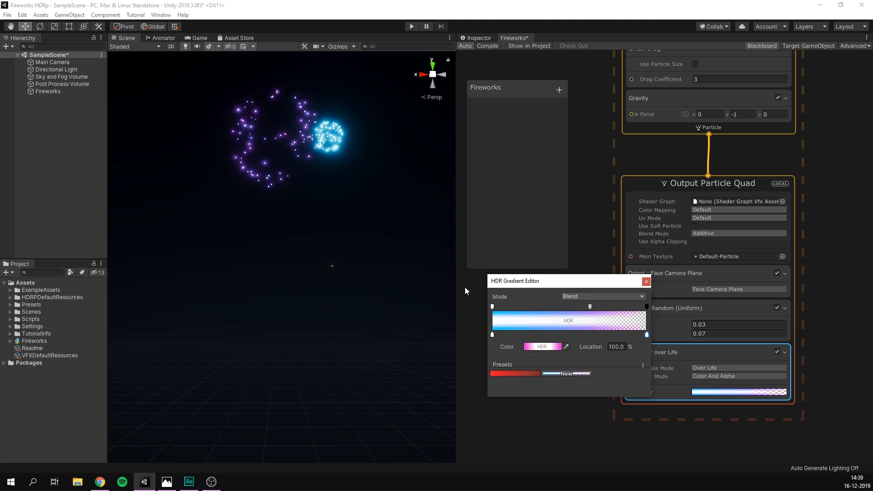
mouse_move(492, 335)
left_mouse_down()
mouse_move(504, 335)
mouse_move(490, 334)
left_mouse_up()
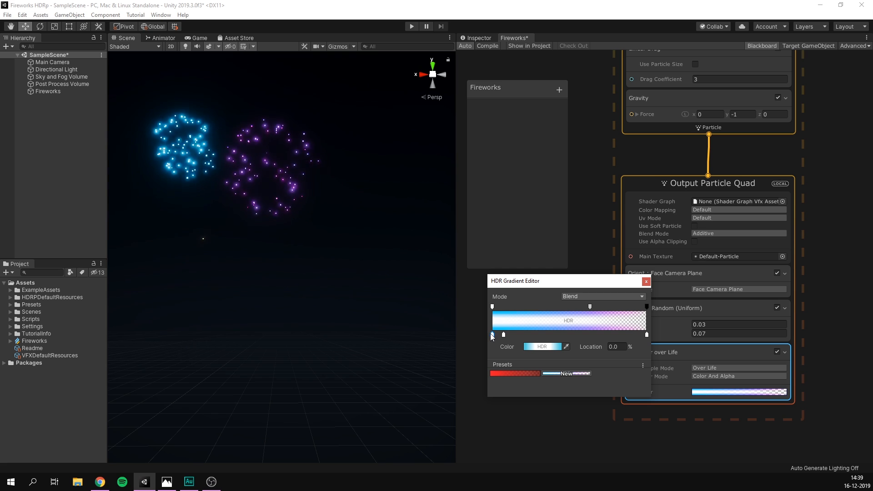
left_click(537, 348)
left_click_drag(233, 248, 190, 216)
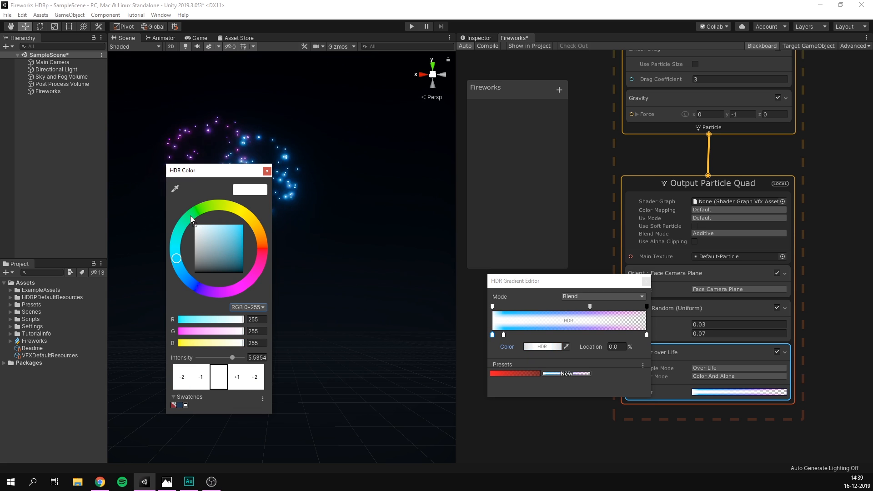
left_click(259, 358)
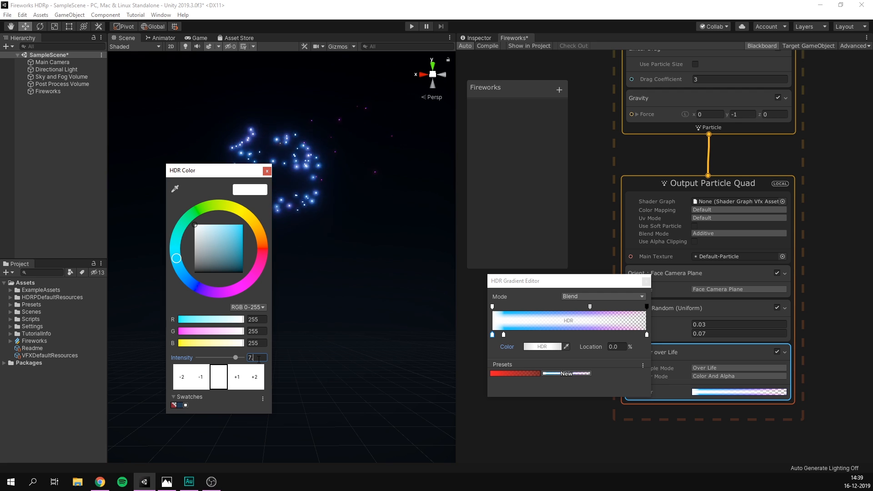
left_click(255, 171)
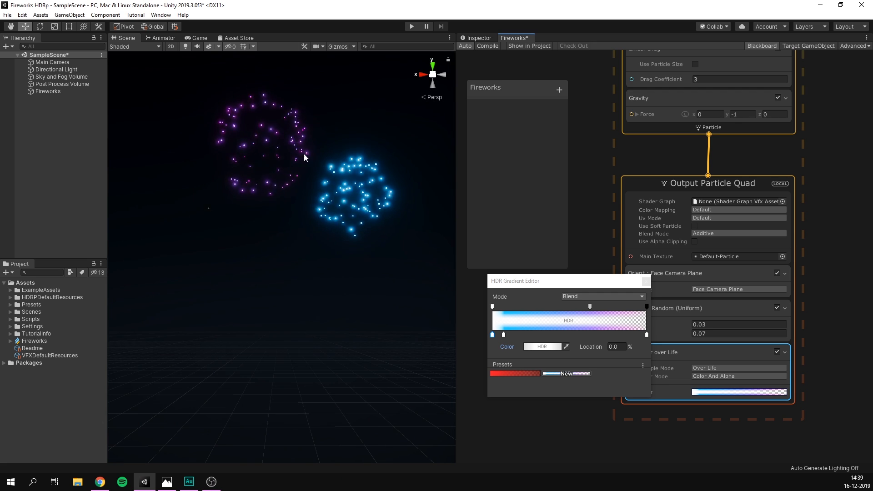
- Move the gradient's light blue key to 2.4%, set the white start key's HDR intensity to 7.4, and close the gradient editor
mouse_move(504, 335)
left_mouse_down()
mouse_move(522, 335)
mouse_move(496, 337)
left_mouse_up()
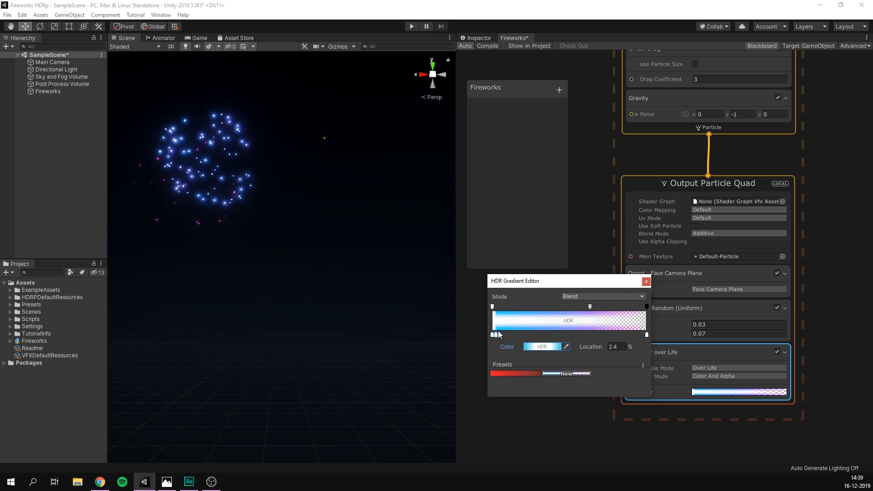
left_click(492, 335)
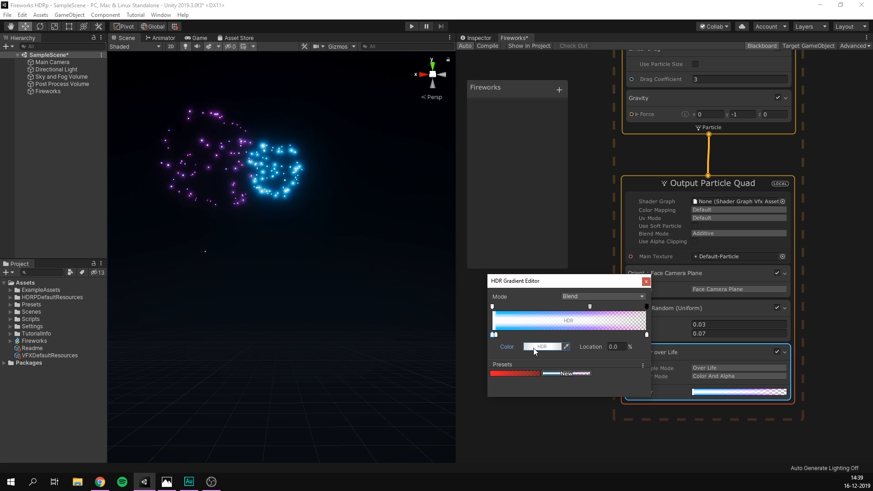
left_click(534, 347)
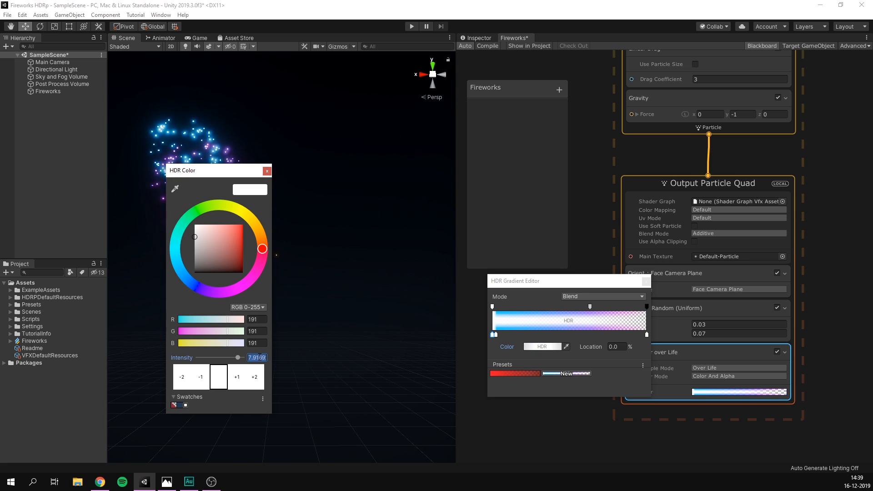
left_click(260, 357)
type("7.4")
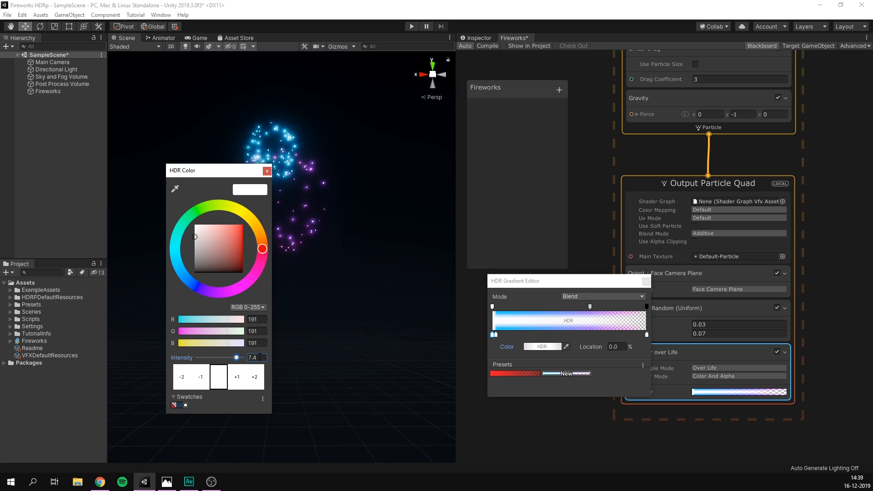
left_click(267, 171)
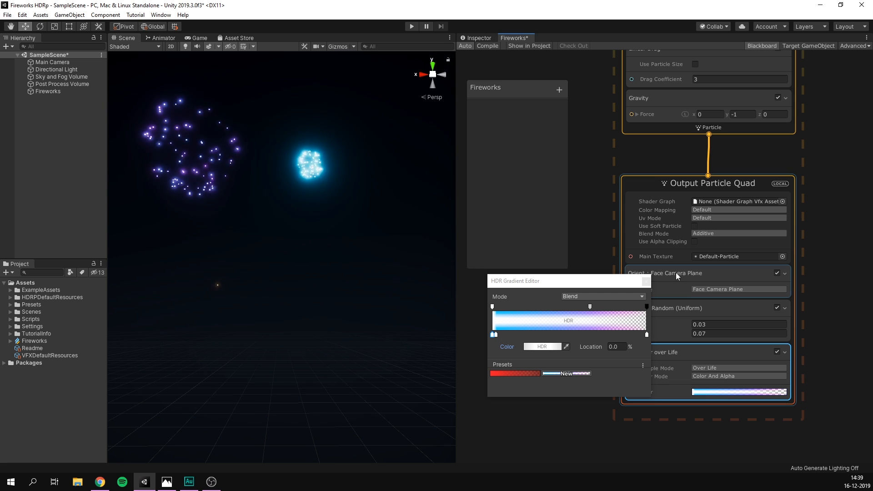
left_click(646, 281)
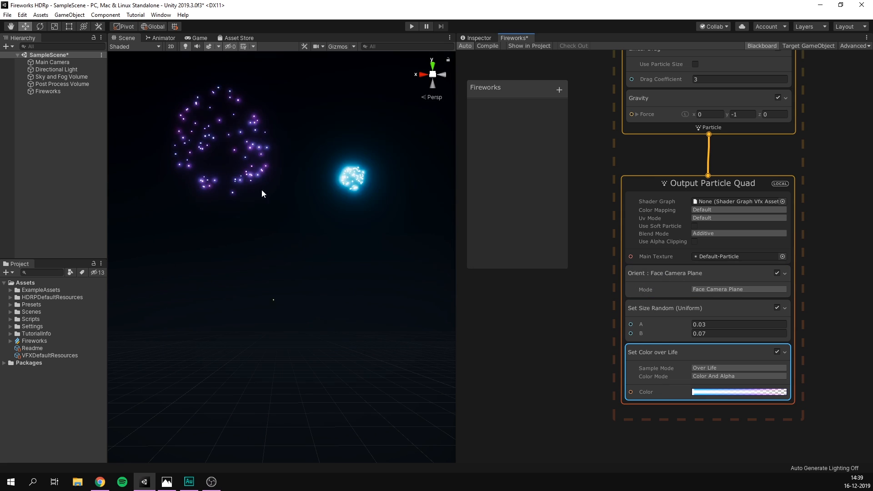
- Name the particle system fed by the GPUEvent "Explosion"
scroll(582, 162, "down", 3)
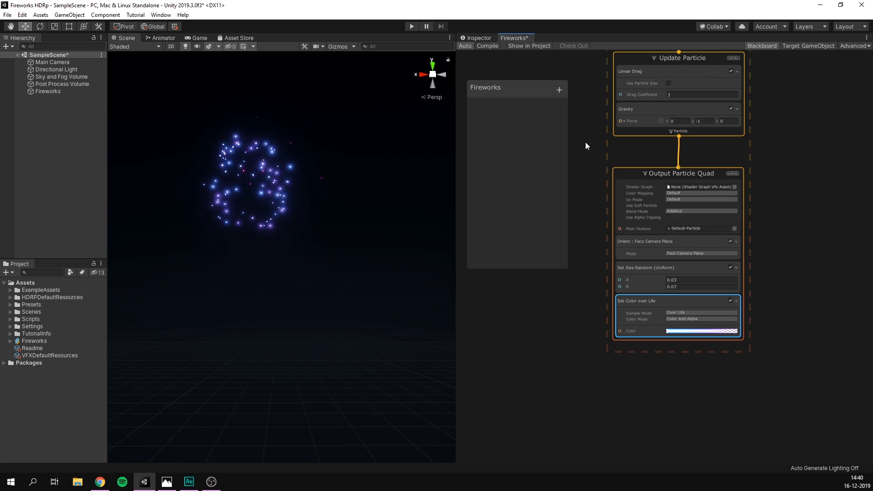
middle_click_drag(584, 199, 616, 318)
scroll(594, 321, "down", 1)
left_click_drag(794, 159, 638, 392)
left_click_drag(649, 138, 648, 149)
left_click(639, 130)
right_click(647, 141)
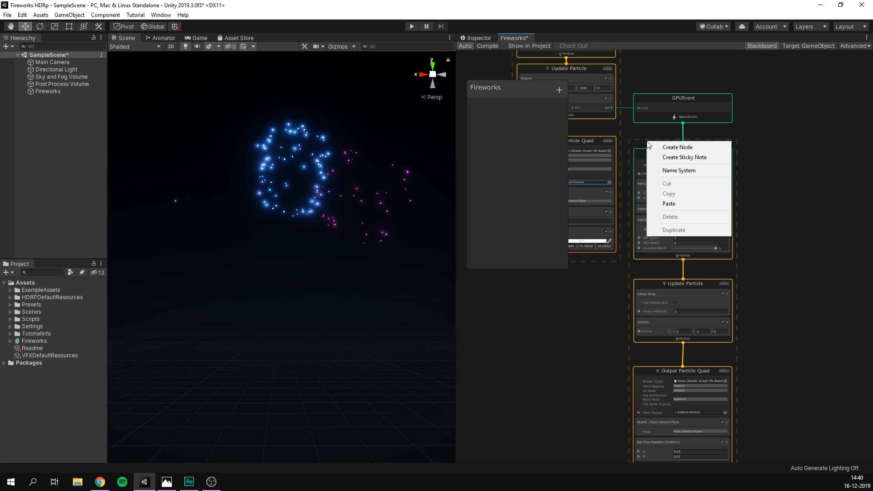
left_click(681, 170)
type("Explo")
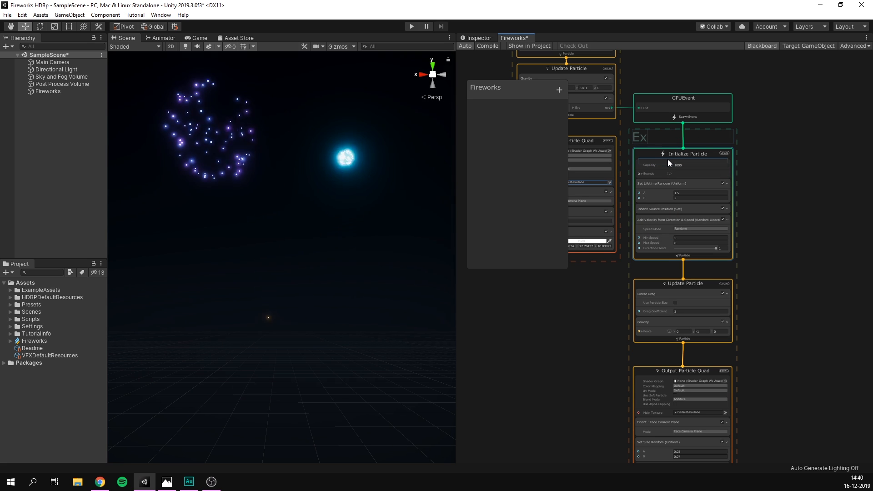
type("sion")
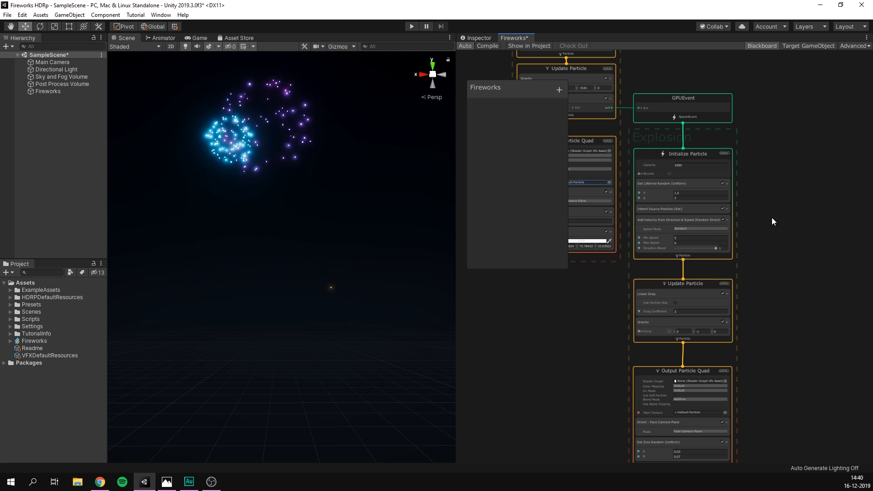
- Move the Explosion system's Update Particle and Output Particle Quad contexts up to close the gaps between them
scroll(775, 237, "down", 2)
middle_click_drag(776, 255, 776, 236)
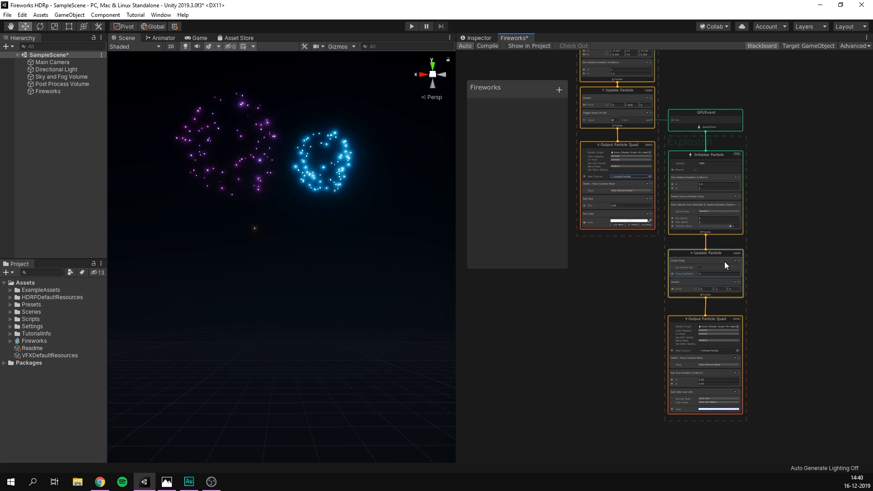
left_click_drag(719, 252, 718, 245)
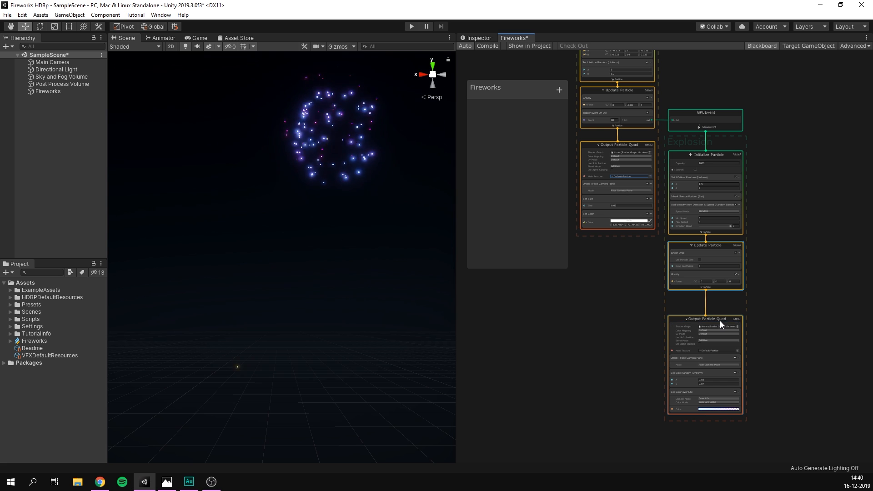
left_click_drag(720, 321, 720, 302)
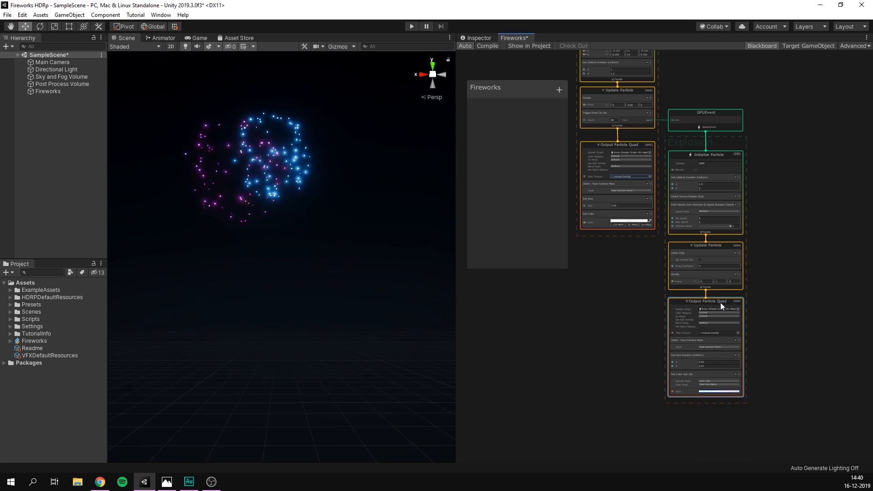
left_click(776, 216)
- Move the whole Explosion system with its GPUEvent farther right to make room beside the rockets system
scroll(761, 94, "down", 2)
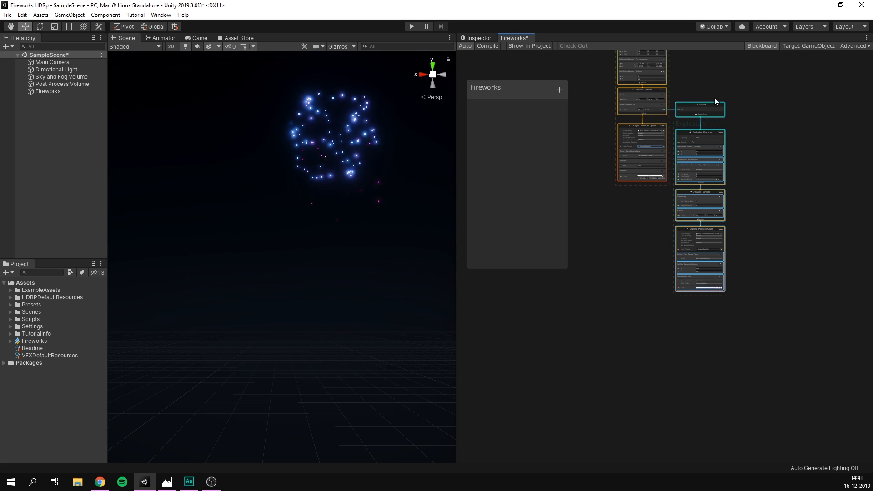
left_click_drag(708, 104, 767, 104)
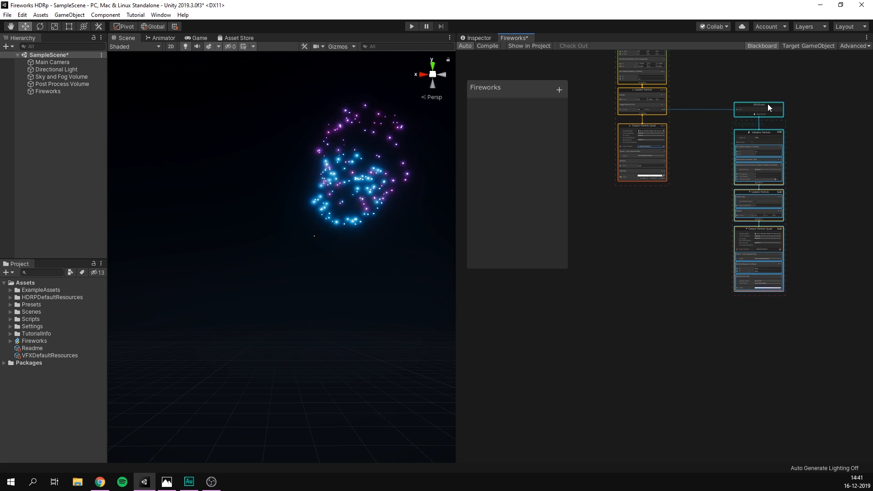
left_click(705, 89)
- Add a Trigger Event Always block to the rockets' Update Particle context and set its count to 2
middle_click_drag(706, 89, 712, 171)
scroll(711, 167, "up", 2)
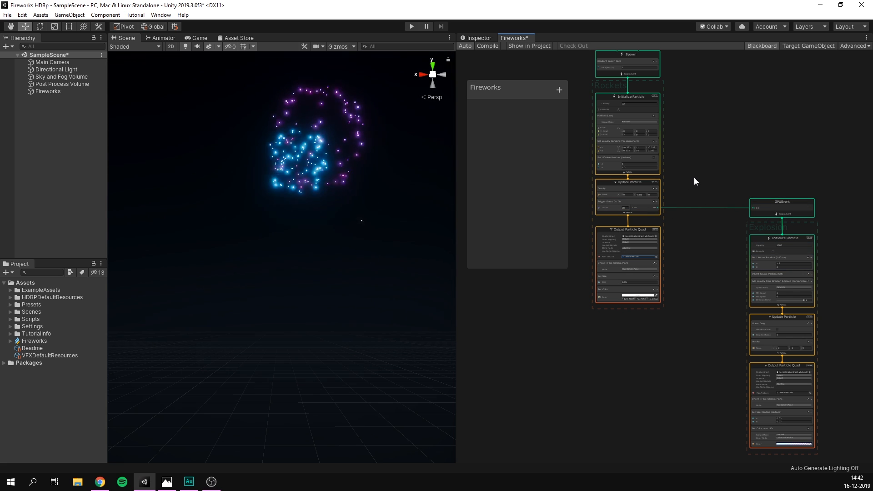
scroll(694, 177, "up", 7)
middle_click_drag(768, 197, 838, 193)
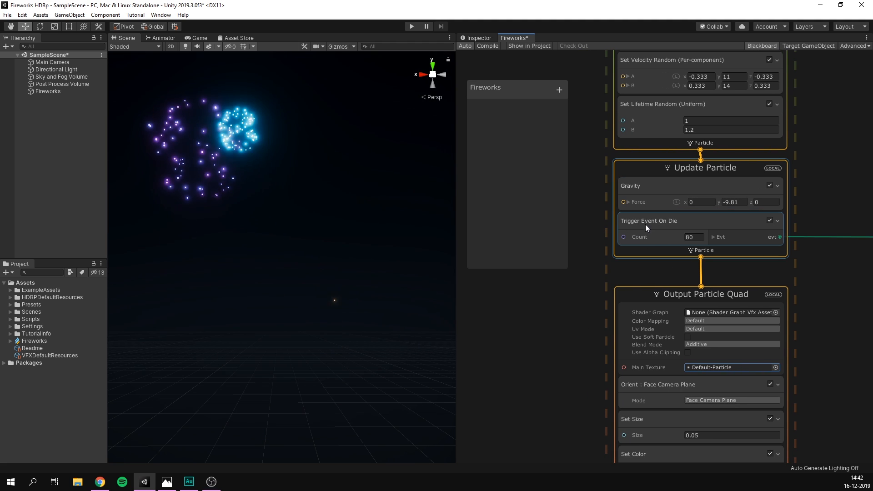
left_click(674, 250)
key("space")
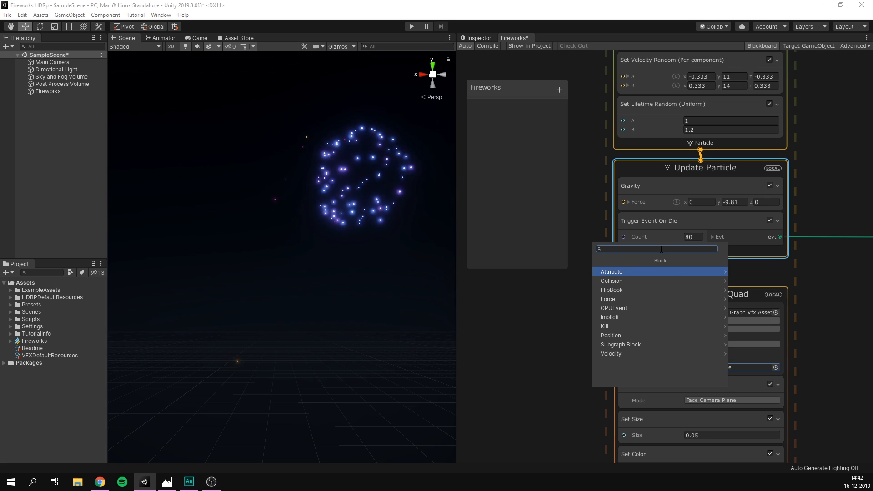
type("trigger event")
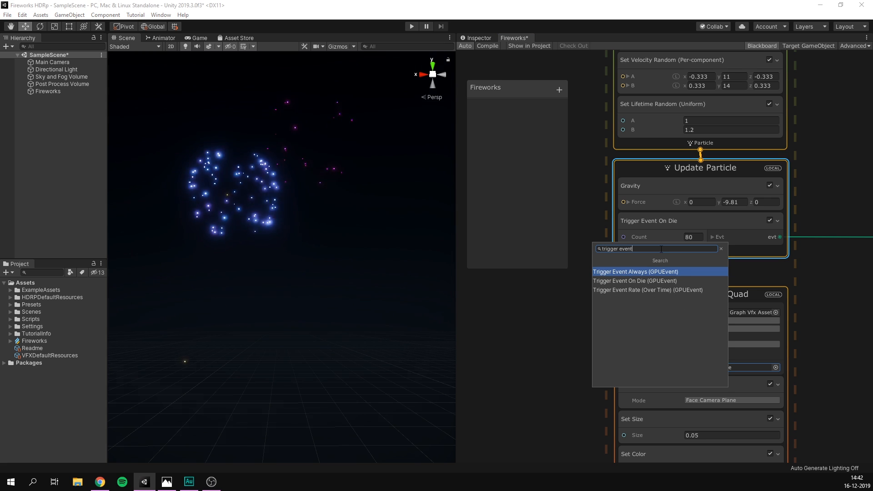
left_click(636, 272)
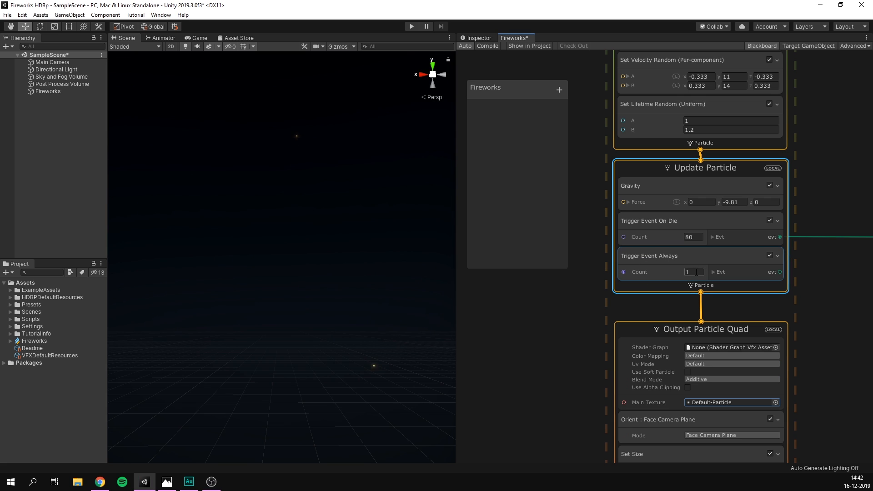
left_click(694, 272)
type("2")
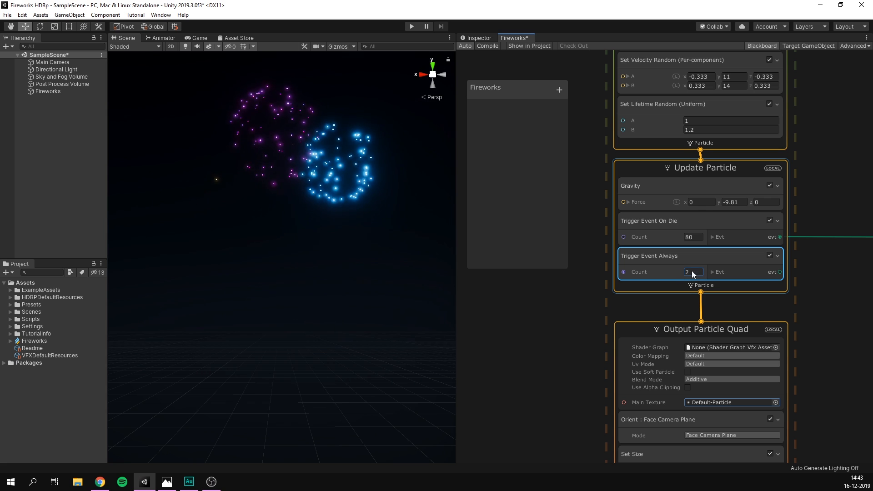
- Create a GPUEvent context from the Trigger Event Always output and place it between the rockets and Explosion systems
middle_click_drag(826, 272, 714, 270)
scroll(709, 269, "down", 3)
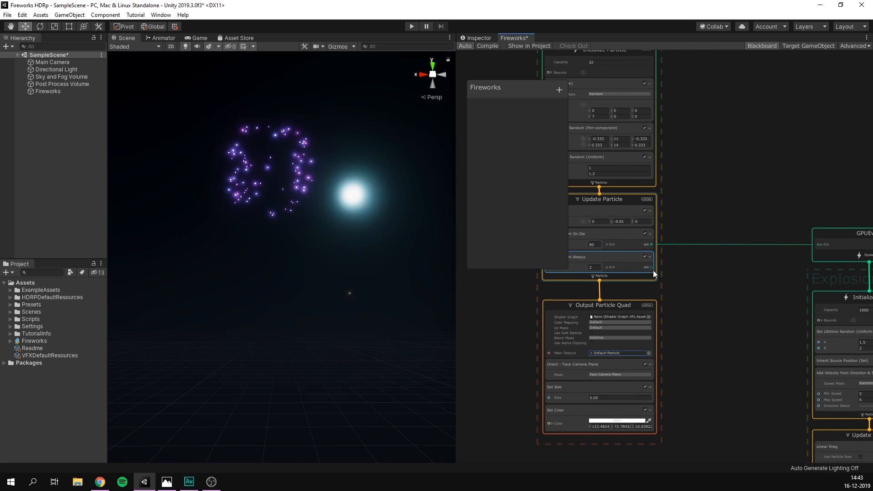
left_click_drag(652, 269, 691, 268)
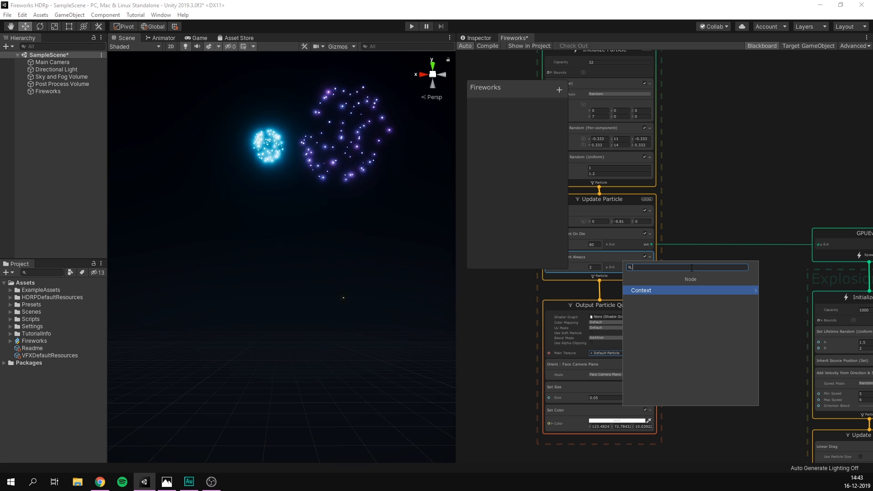
type("gpu")
key("Return")
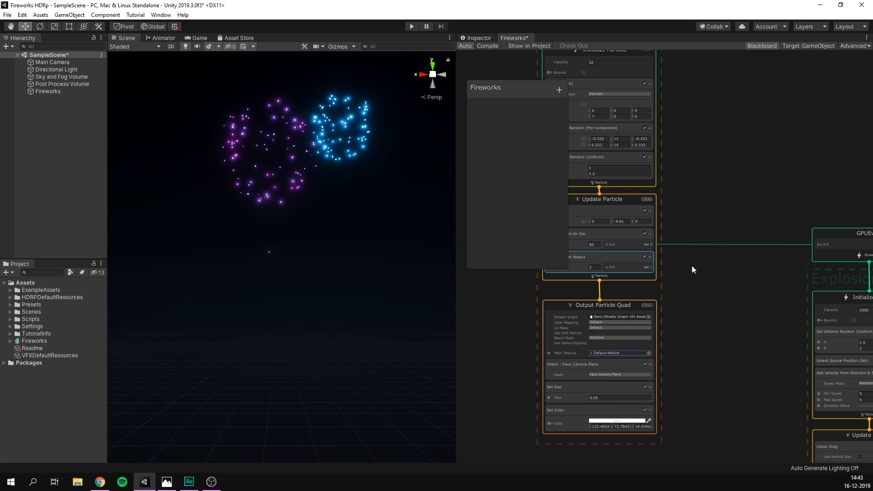
left_click_drag(730, 281, 711, 252)
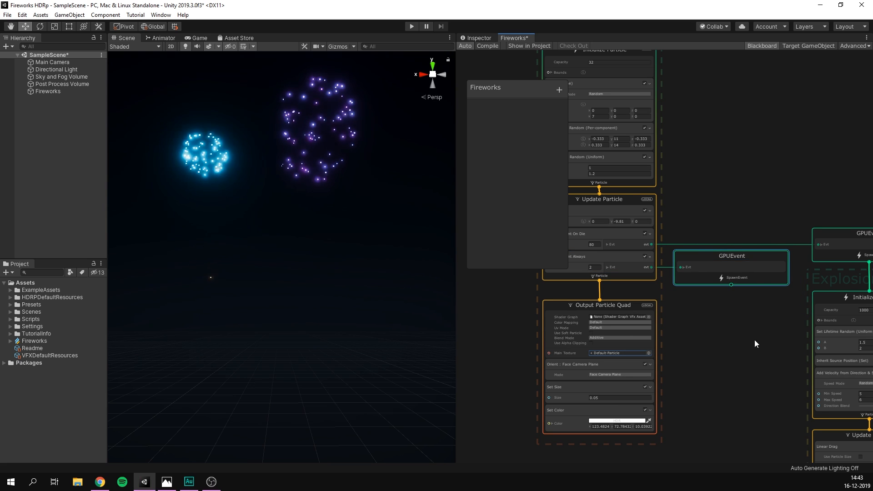
- Chain an Initialize Particle context and an Update Particle context below the new GPUEvent
middle_click_drag(751, 336, 686, 291)
scroll(683, 286, "down", 2)
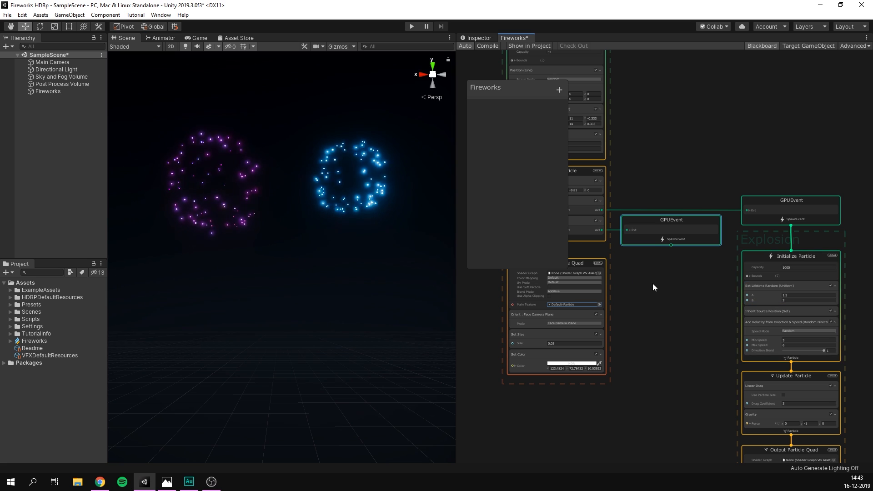
scroll(654, 282, "up", 2)
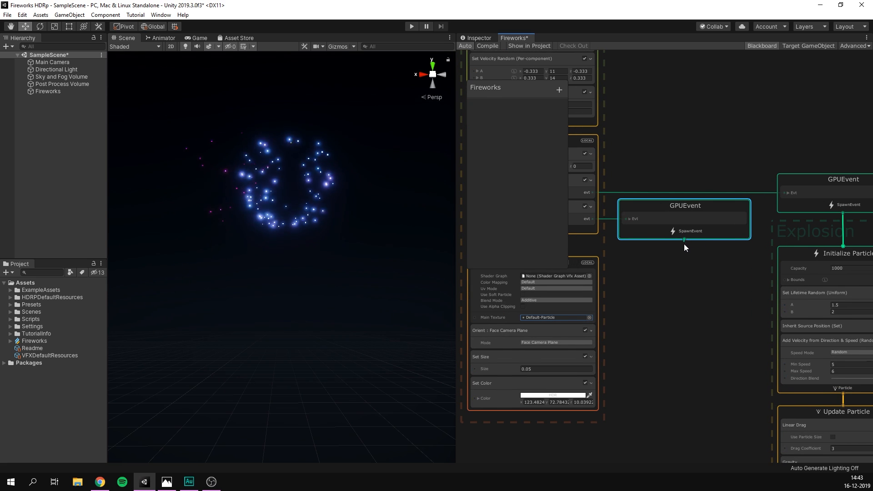
left_click_drag(685, 255, 684, 256)
left_click(685, 279)
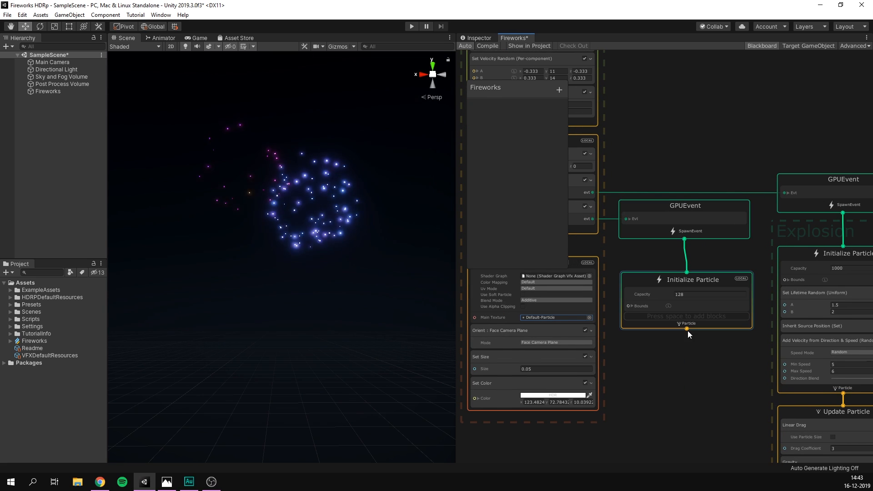
left_click_drag(688, 349, 686, 349)
key("Return")
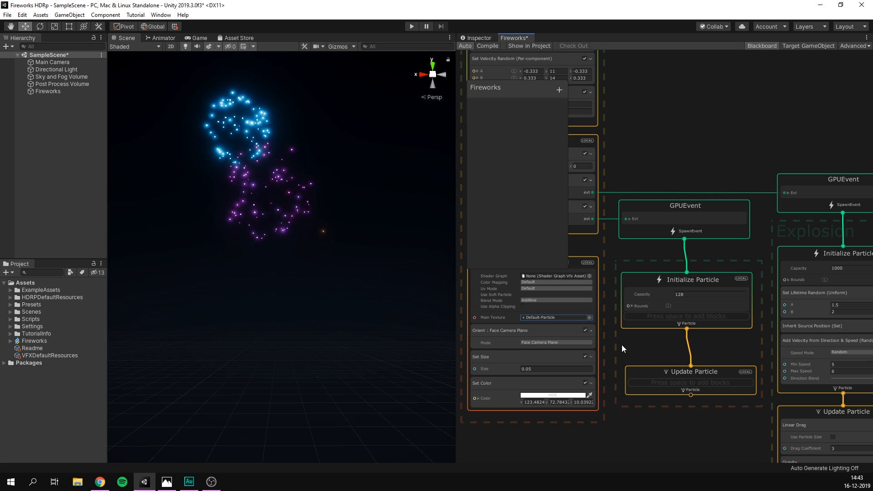
middle_click_drag(665, 436, 746, 406)
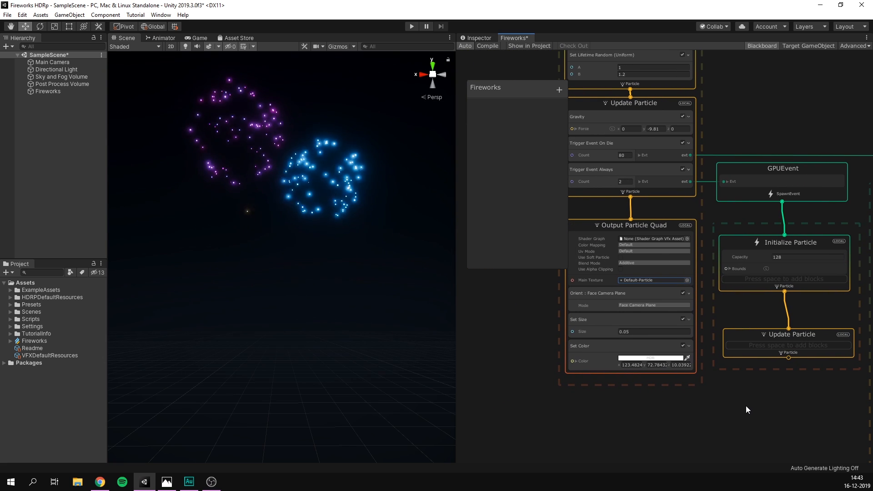
- Duplicate the rockets' Output Particle Quad context below the new Update Particle context and connect the two
left_click(593, 228)
key("ctrl+v")
left_click_drag(760, 391, 756, 384)
left_click_drag(789, 358, 785, 379)
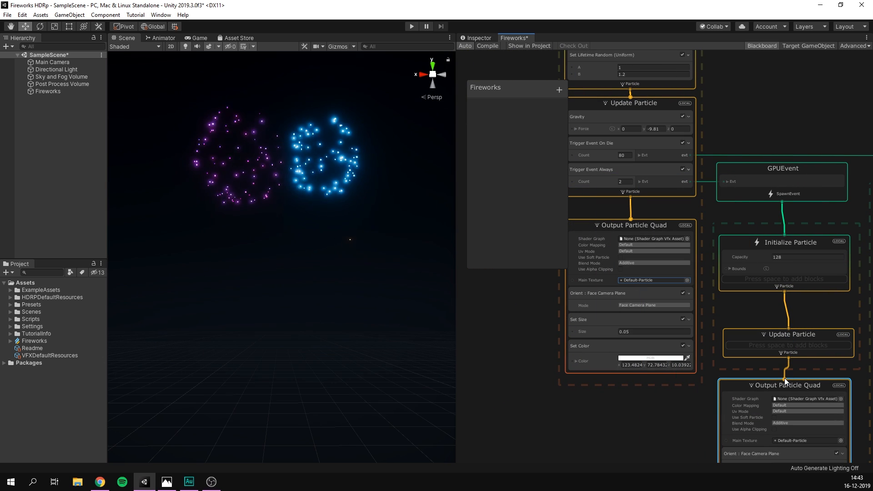
- Set the new Initialize Particle context's capacity to 1000 and add a Set Lifetime block with a lifetime of 0.3
middle_click_drag(741, 307, 660, 152)
scroll(648, 168, "up", 2)
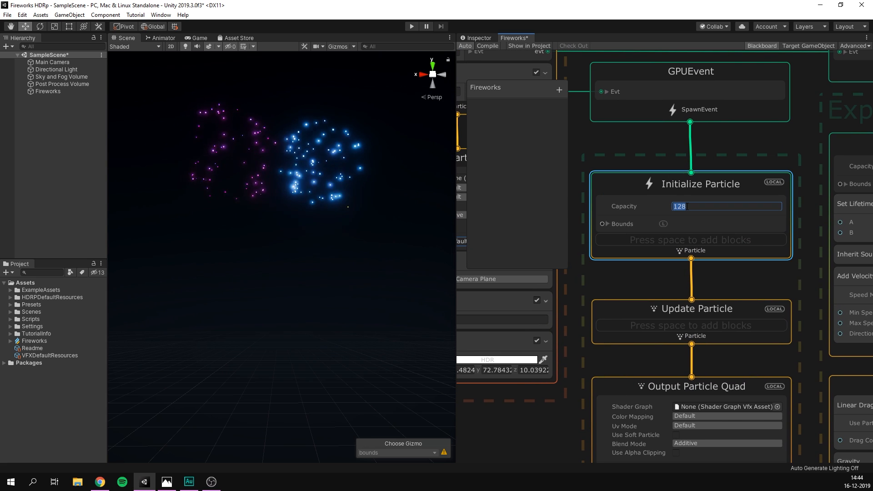
type("1000")
key("Return")
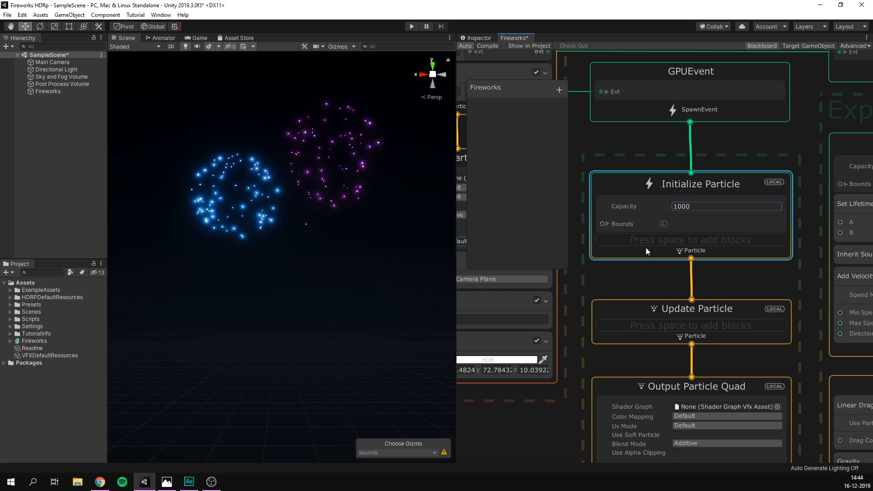
key("space")
type("set lifetime")
key("Return")
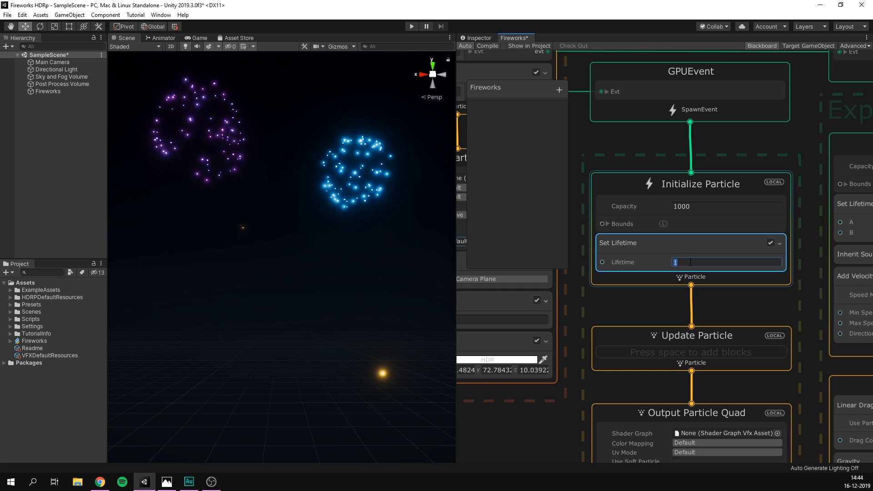
type("0.3")
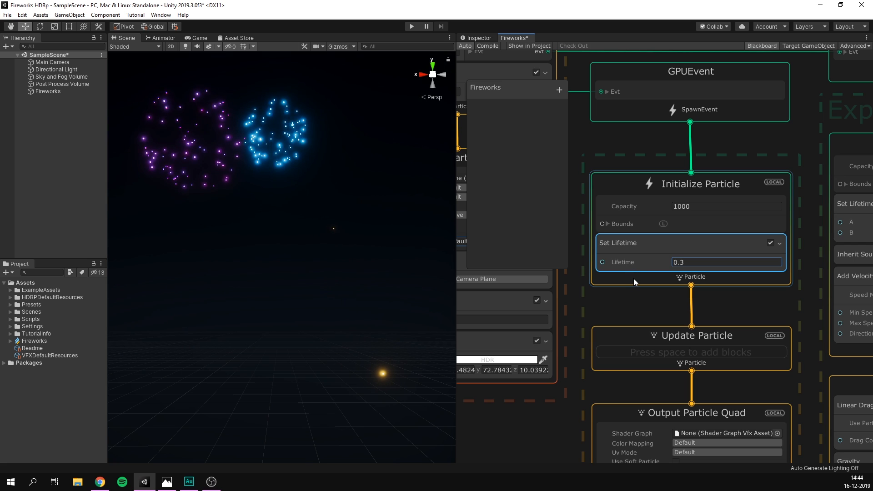
- Add an Inherit Source Position (Set) block to the new Initialize Particle context
key("space")
type("inherit source pos")
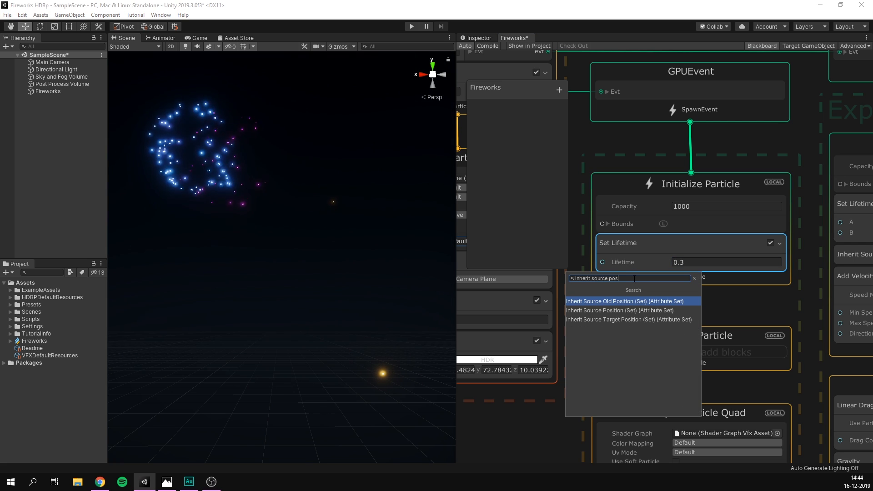
key("Down")
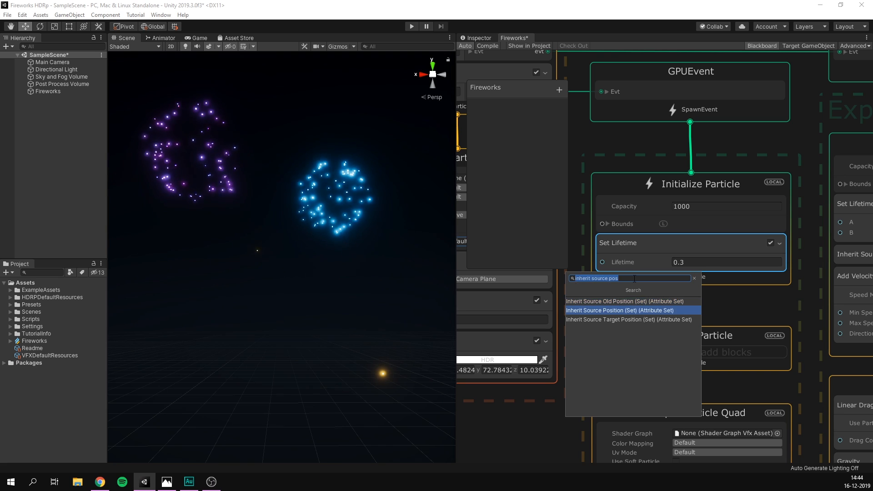
key("Return")
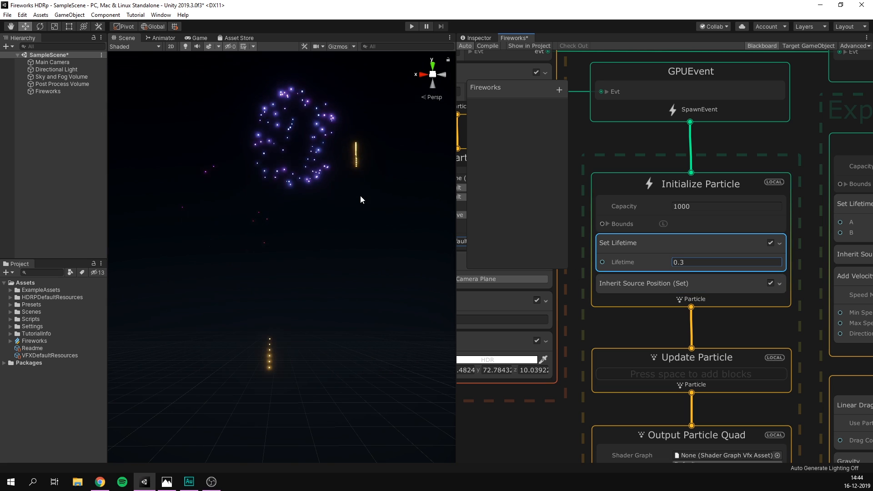
- Add an Add Velocity from Direction & Speed (Random Direction) block to the same Initialize Particle context and set its speed to 0.2
left_click(635, 301)
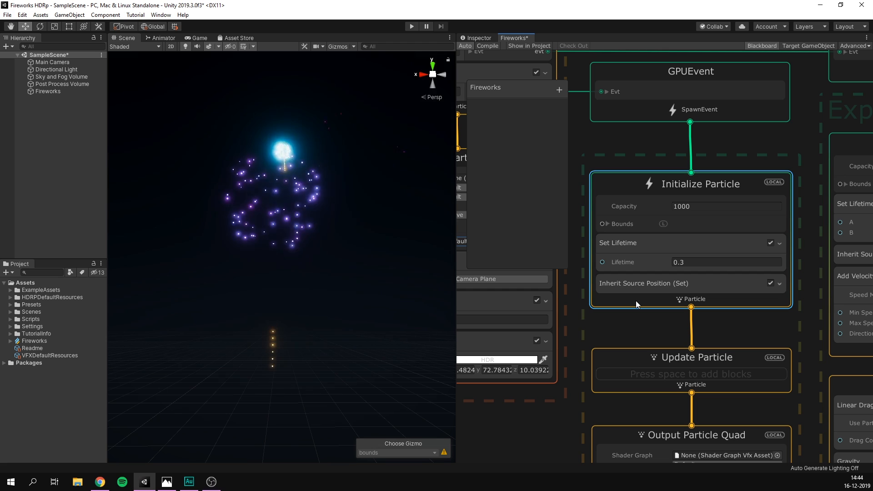
key("space")
left_click(606, 359)
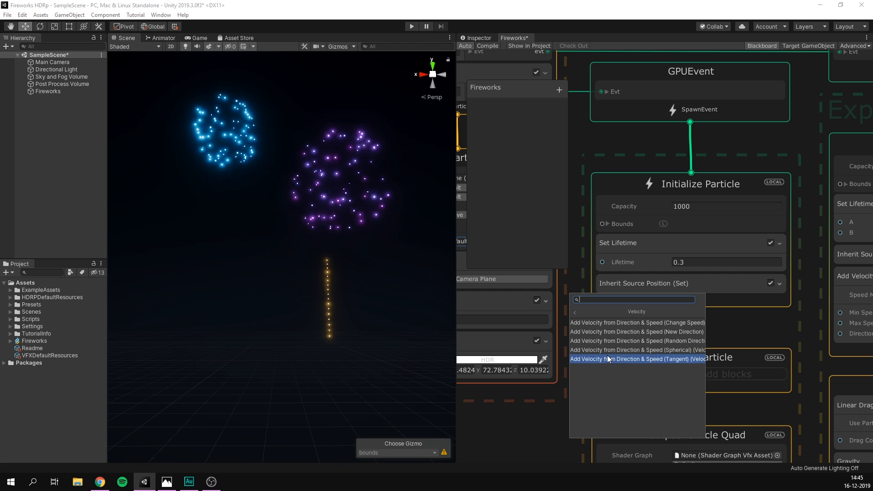
left_click(596, 342)
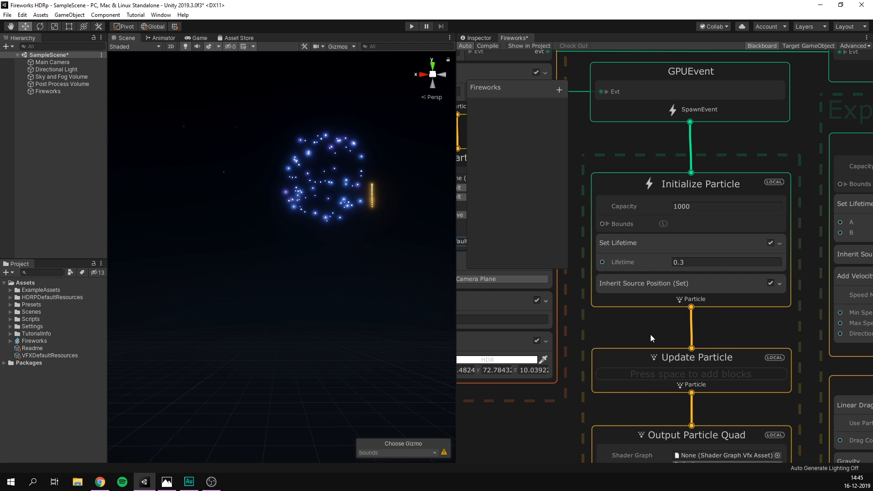
left_click(705, 342)
type("0.2")
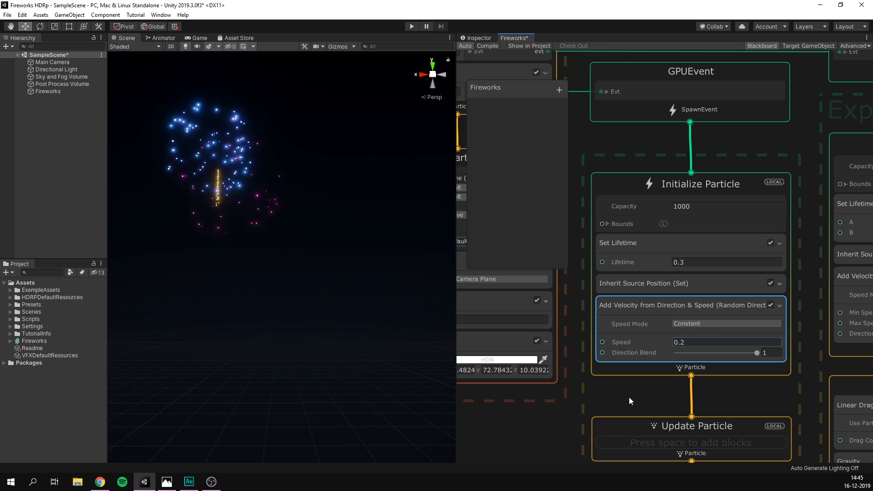
- Add a Set Scale.XYZ block to the new system's Output Particle Quad and set its Y scale to 3
middle_click_drag(627, 398, 635, 80)
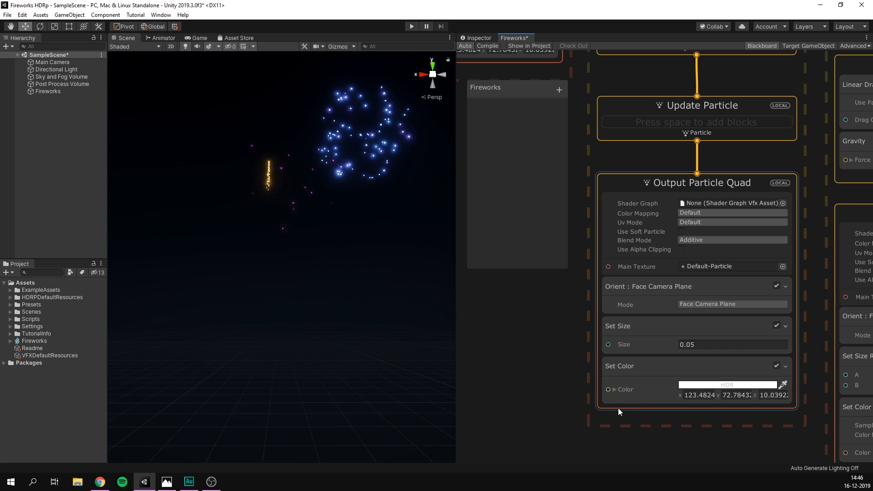
left_click(632, 406)
key("space")
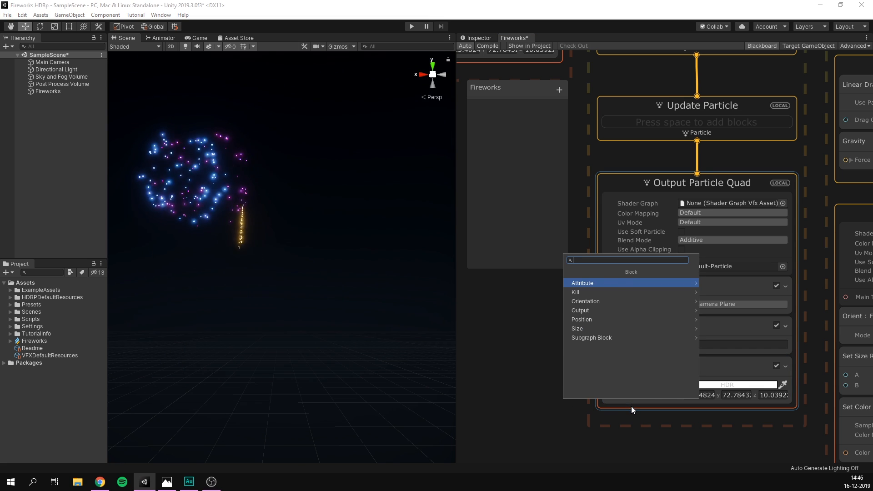
type("set scale")
key("Return")
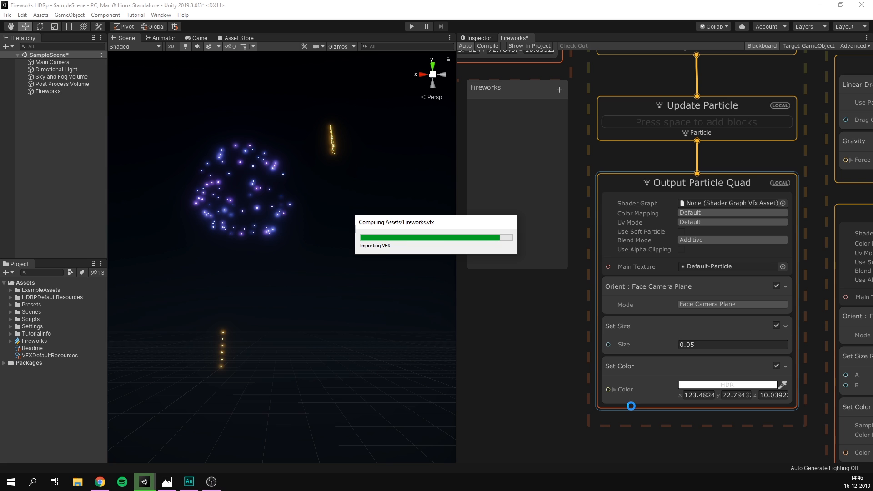
middle_click_drag(562, 397, 558, 342)
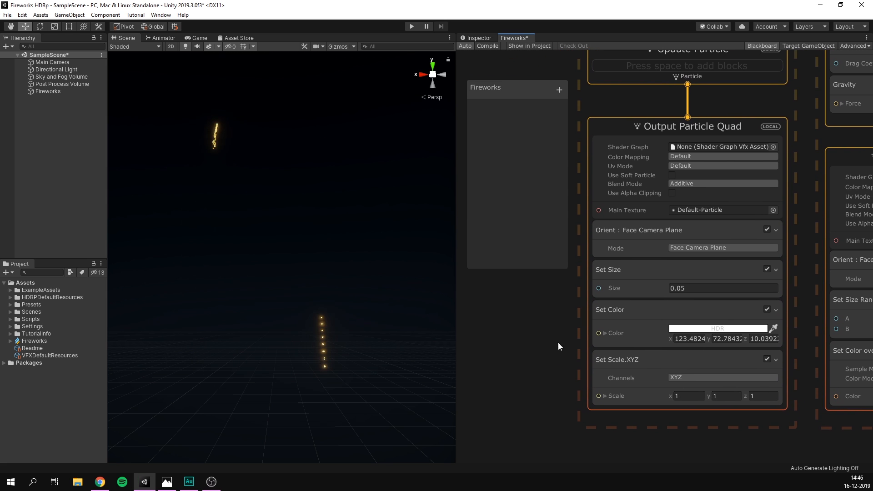
left_click(727, 400)
type("3")
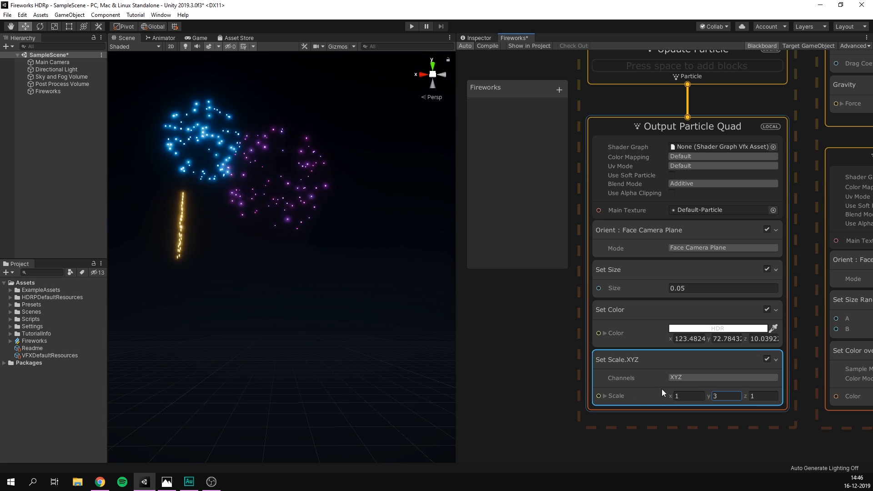
- Try a Y scale of 10 in the Set Scale.XYZ block and return it to 3
double_click(724, 396)
type("10")
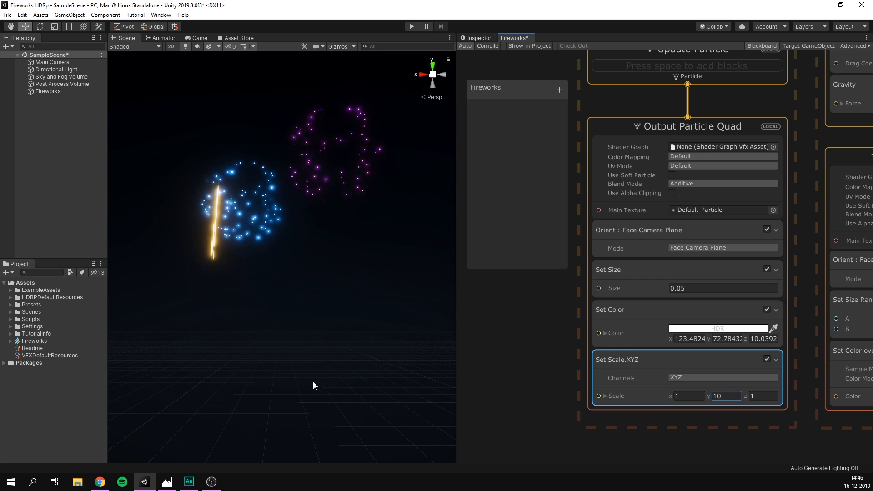
double_click(731, 397)
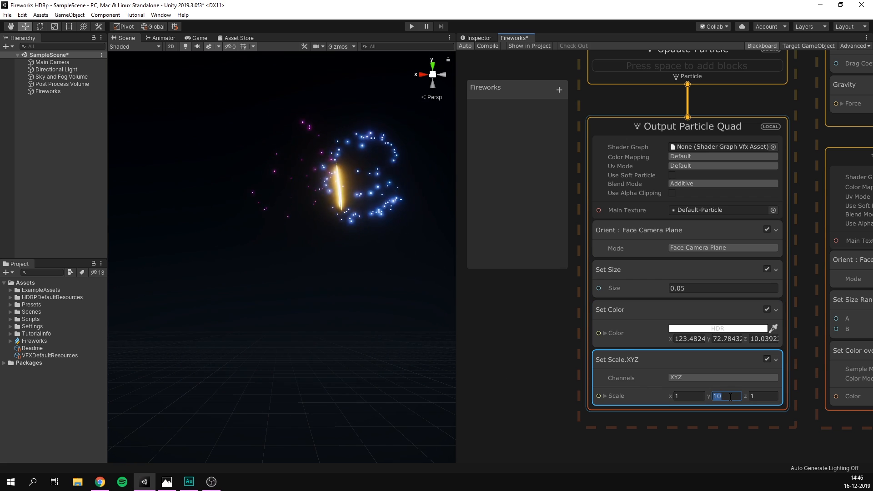
type("3")
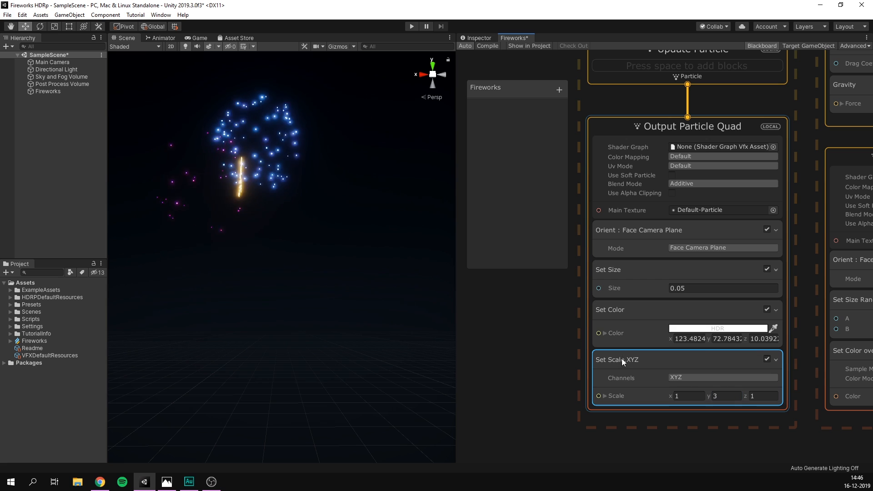
- Move Set Scale.XYZ above Set Color in the new output context and replace Set Color with a Set Color over Life block
left_click_drag(621, 360, 630, 311)
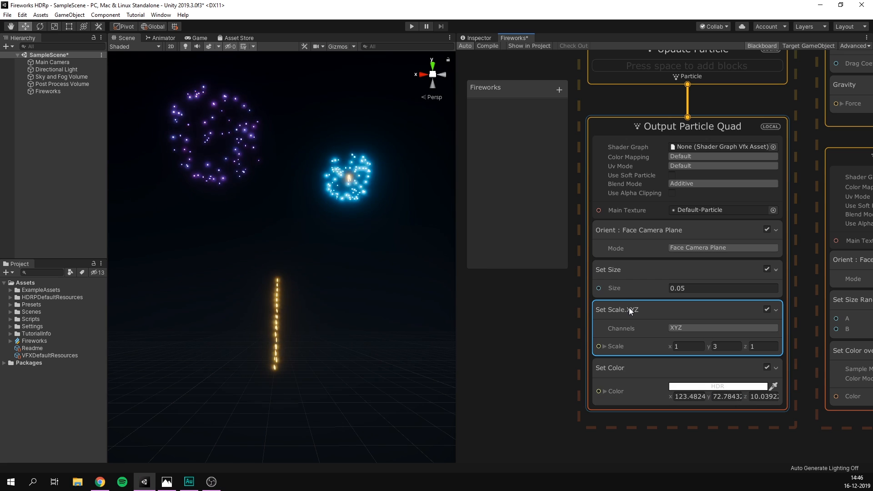
left_click(631, 374)
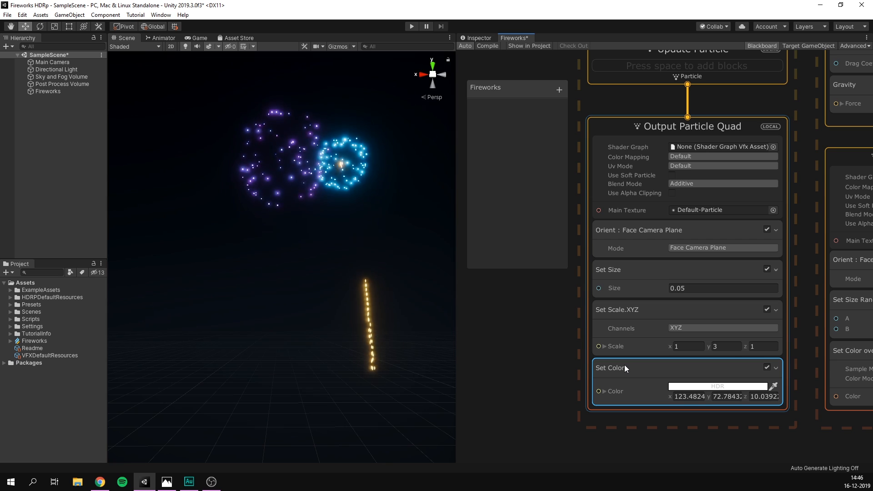
key("Delete")
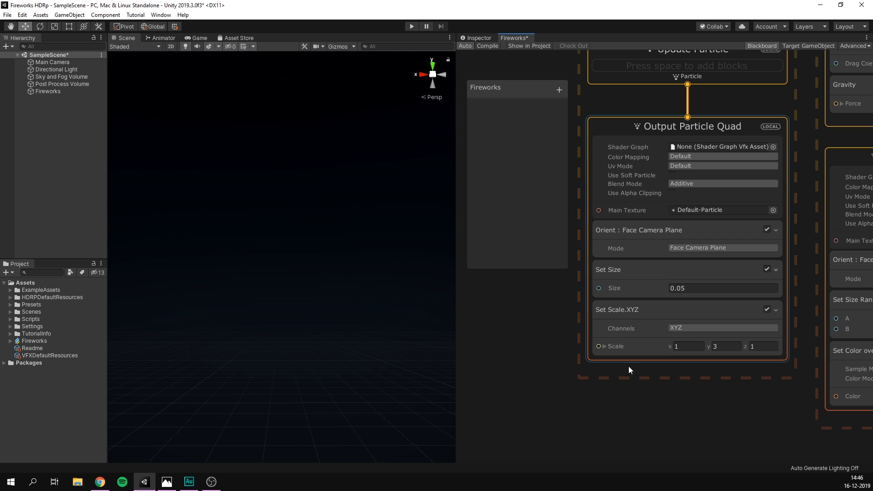
key("space")
type("set color over")
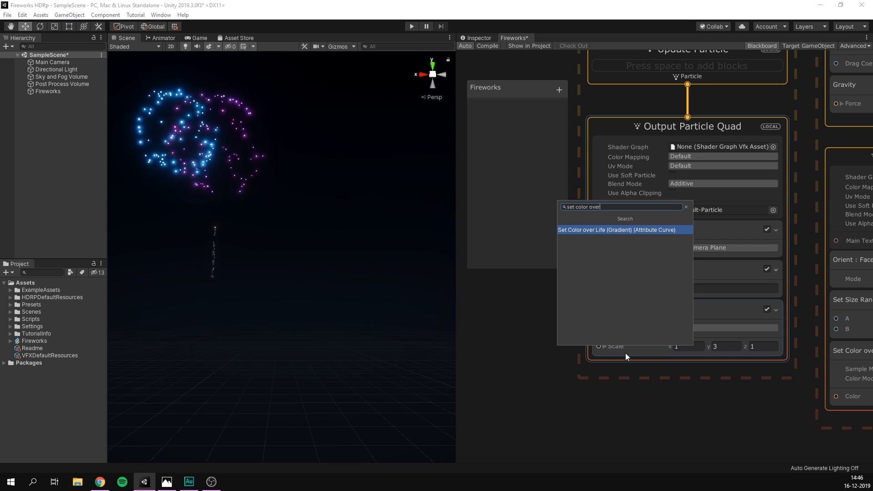
key("Return")
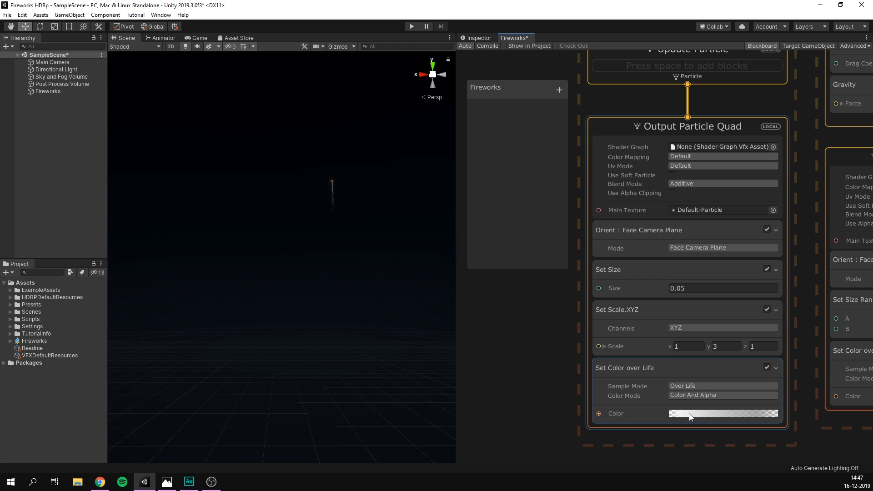
- Open the Set Color over Life gradient and delete its alpha key at 80%
left_click(689, 414)
left_click_drag(518, 286, 520, 244)
left_click(495, 267)
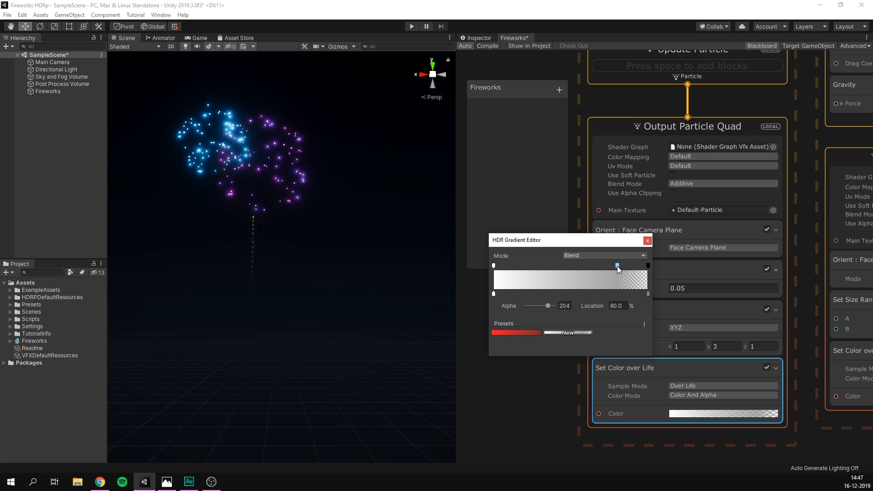
key("Delete")
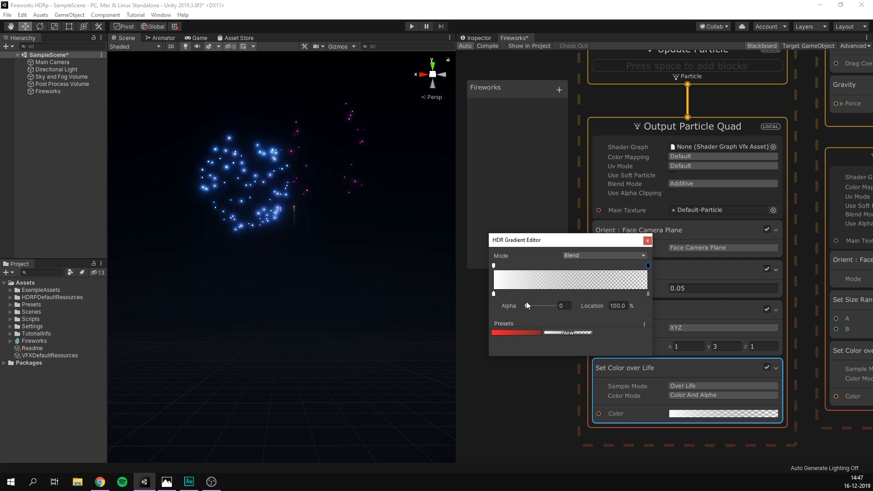
- Set the gradient's starting colour key to HDR orange with R 248, G 127, B 0 and intensity 3.5
left_click(493, 294)
left_click(544, 307)
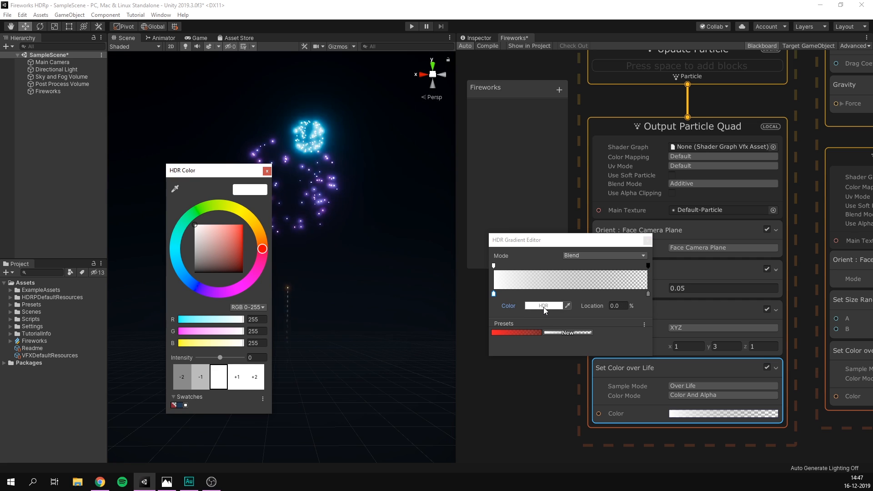
left_click_drag(266, 249, 243, 226)
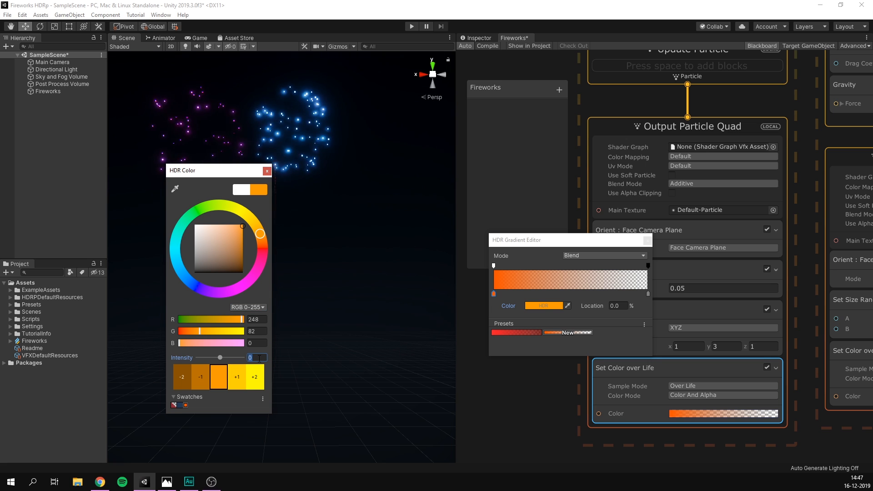
type("3.5")
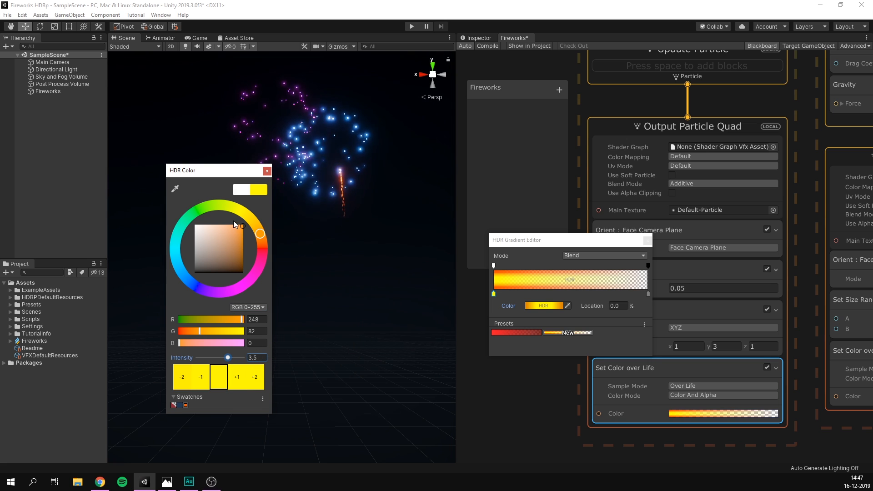
left_click_drag(268, 230, 258, 225)
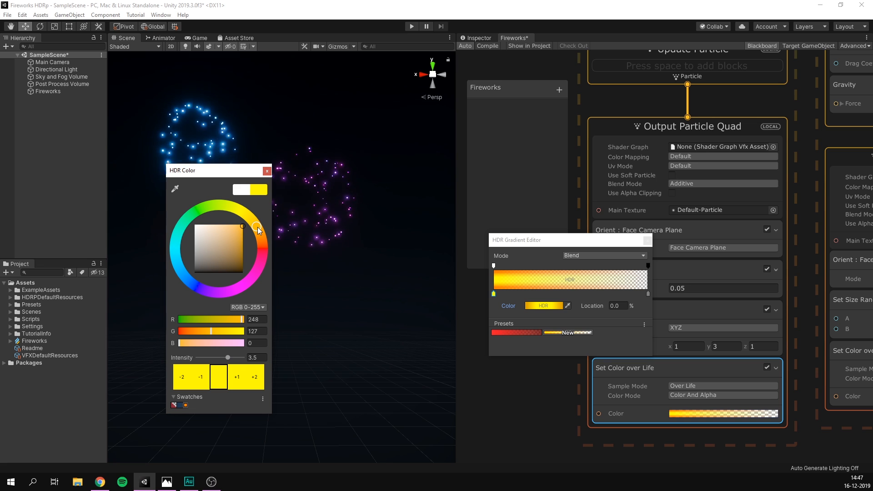
left_click_drag(232, 176, 473, 167)
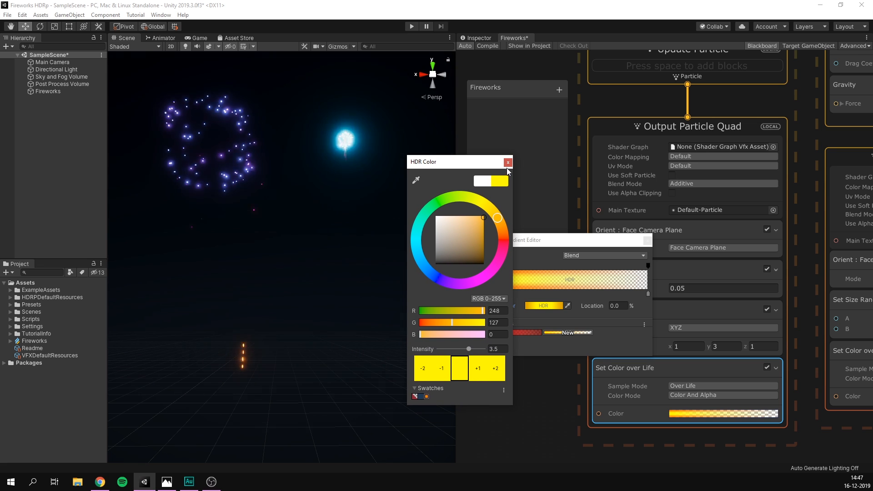
- Set the trail gradient's end colour key at 100% to orange with R 212, G 73, B 0 and close the gradient editor
left_click(646, 294)
left_click_drag(648, 296, 648, 293)
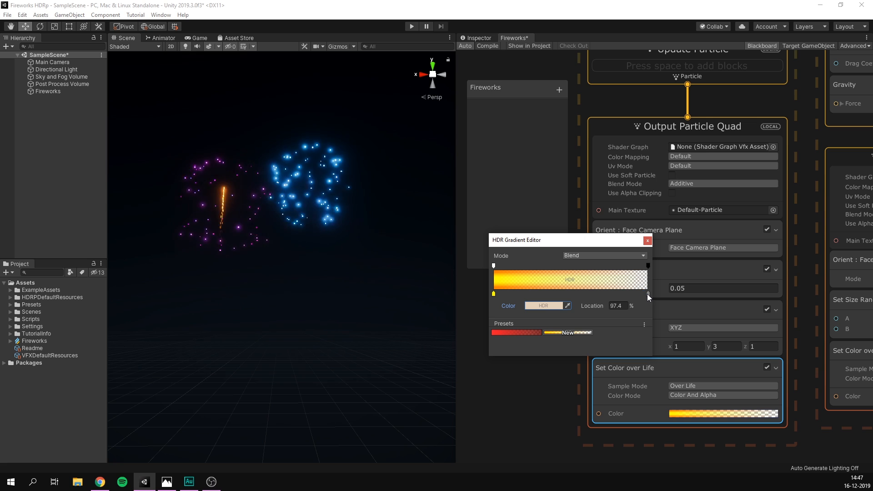
left_click(542, 307)
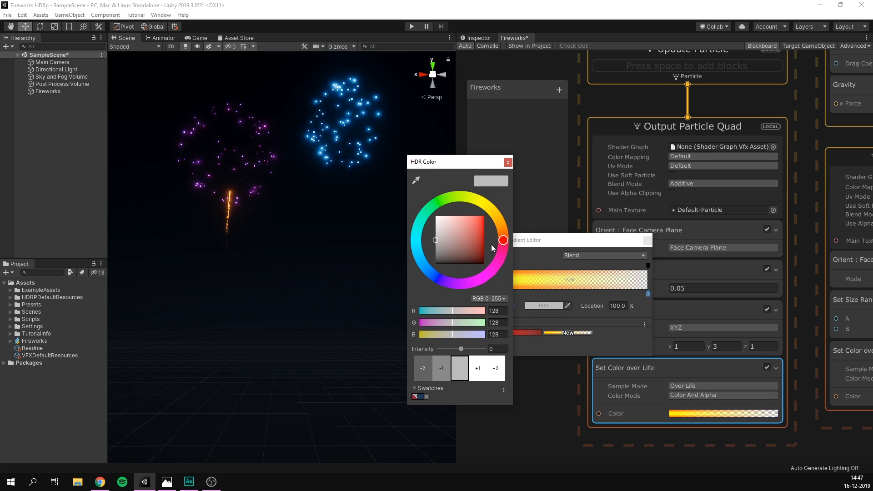
left_click(484, 227)
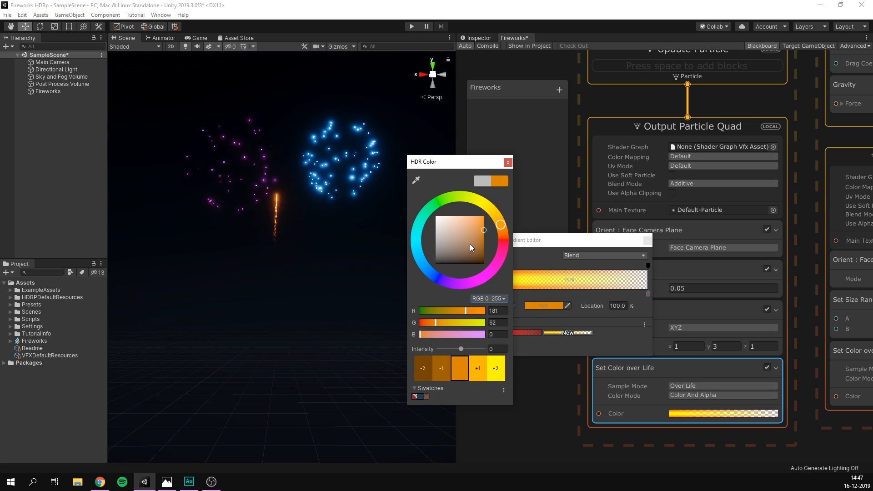
left_click_drag(485, 228, 484, 224)
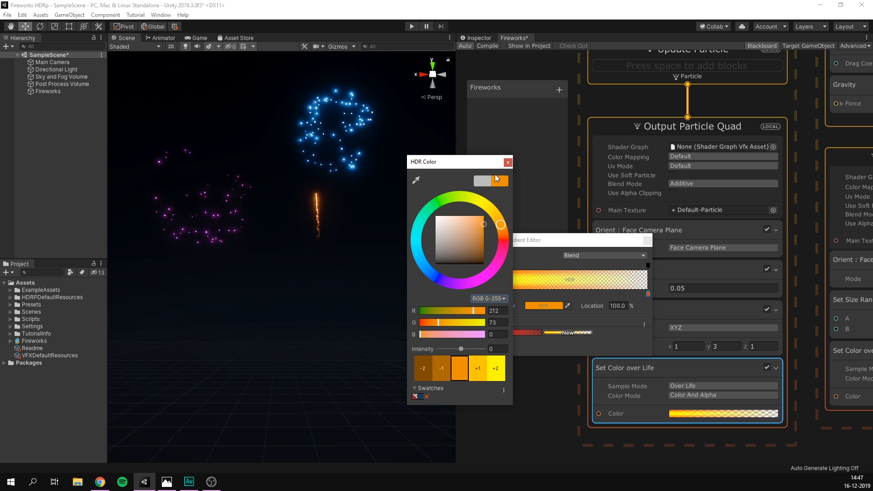
left_click(509, 161)
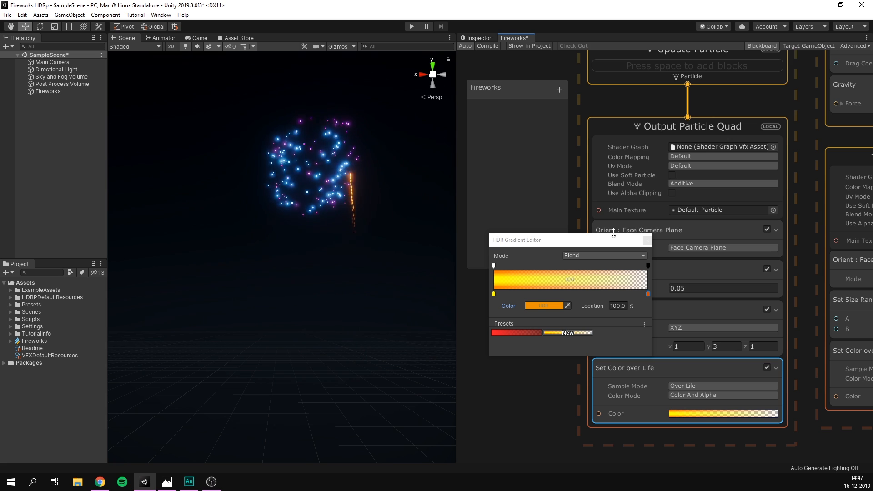
left_click(647, 240)
- Name the particle system beside the Explosion system "Rocket Trail"
scroll(519, 354, "down", 5)
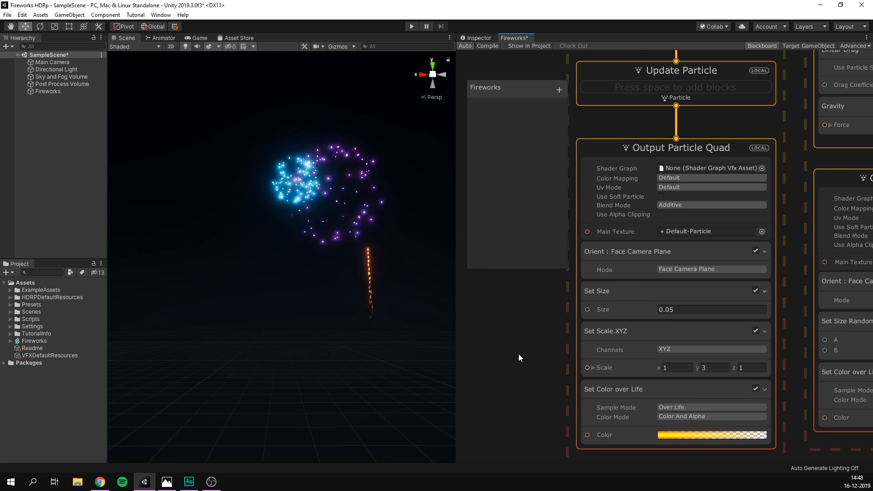
scroll(659, 99, "up", 3)
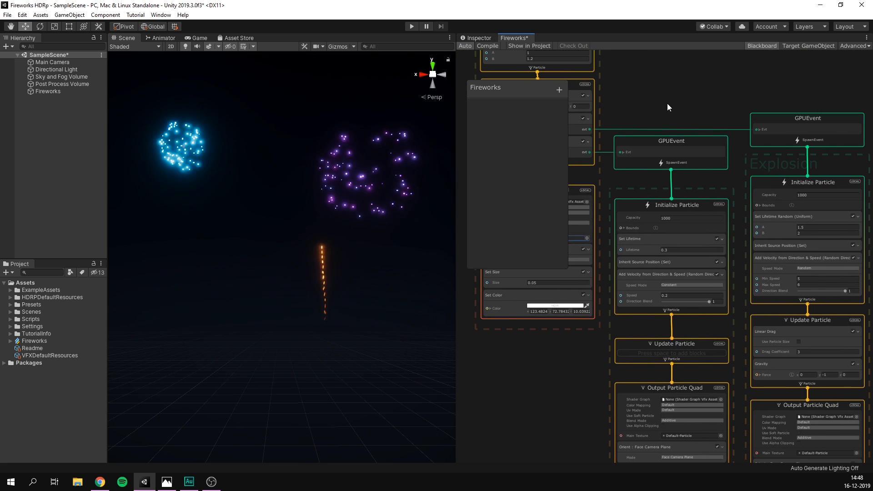
left_click(672, 221)
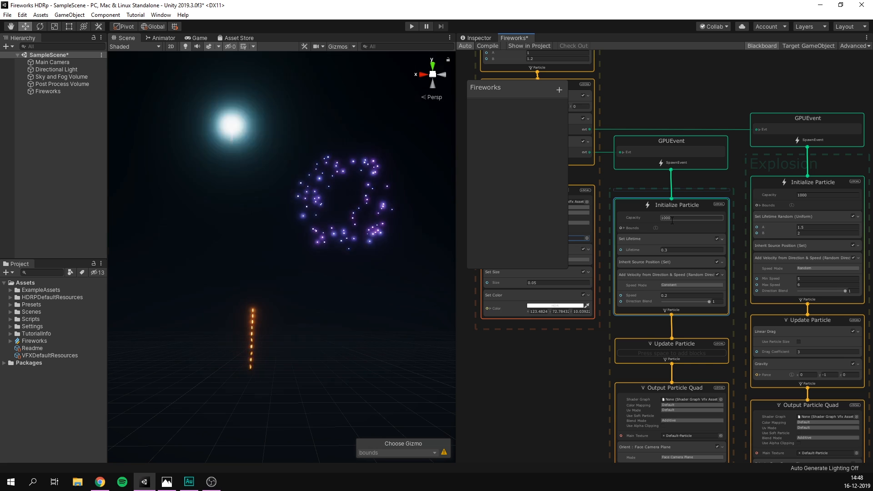
type("Rocket Trail")
scroll(668, 106, "down", 3)
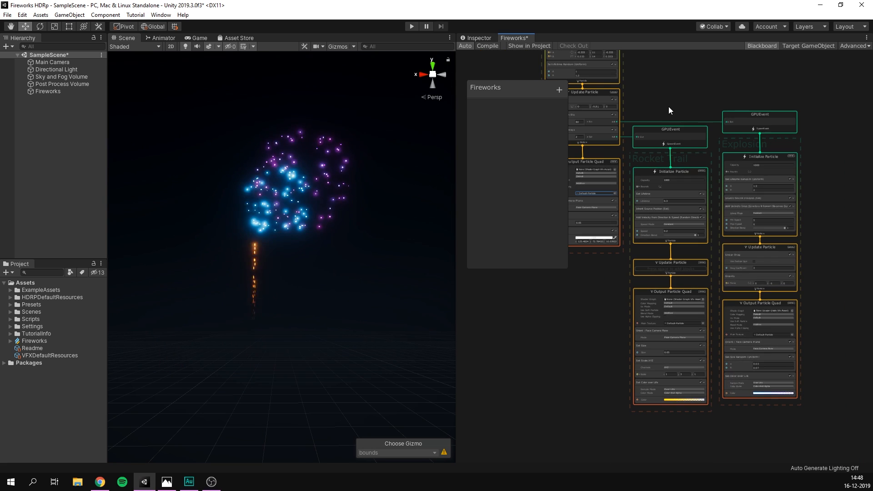
- Move the Rocket Trail's Update Particle and Output Particle Quad contexts up to close the gaps between them
scroll(588, 347, "up", 2)
left_click_drag(685, 291, 691, 280)
left_click_drag(692, 315, 692, 302)
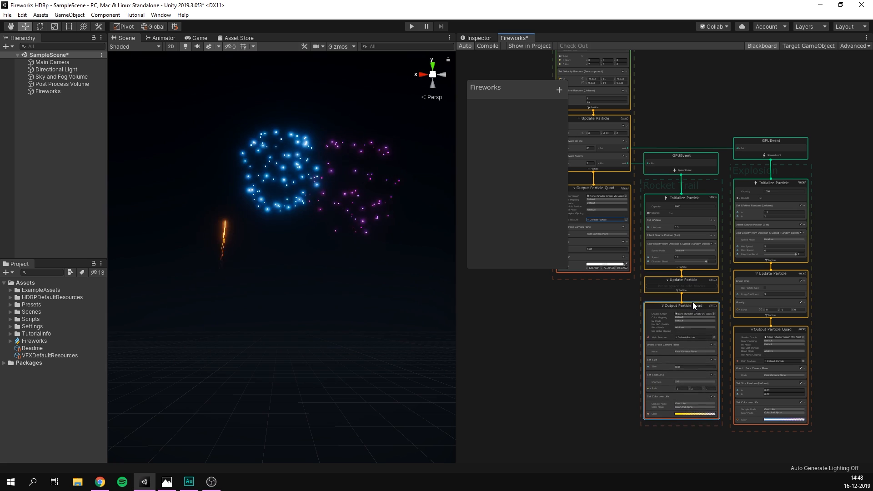
left_click(653, 114)
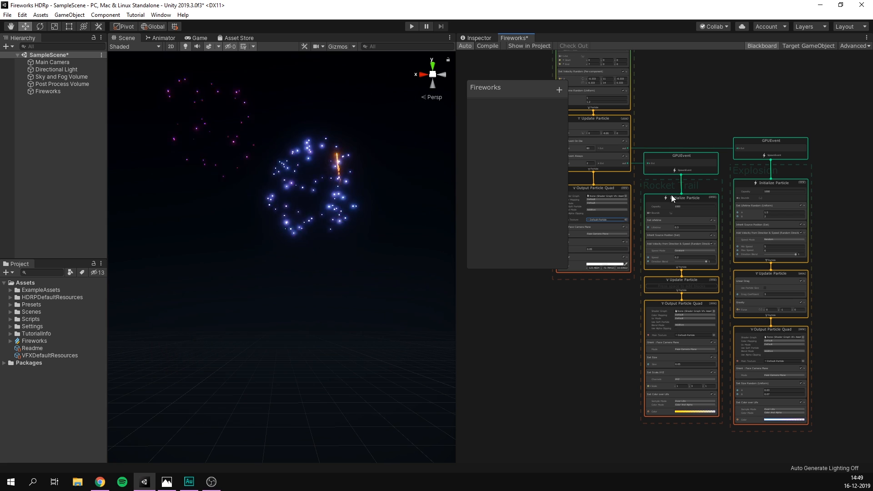
- Add a Trigger Event Rate (Over Time) block below Gravity in the Explosion system's Update Particle context
scroll(744, 181, "up", 5)
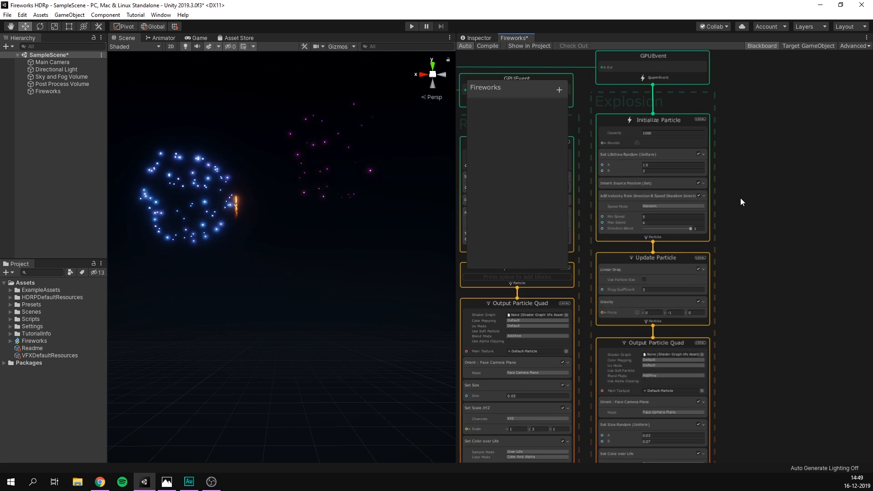
scroll(741, 198, "up", 5)
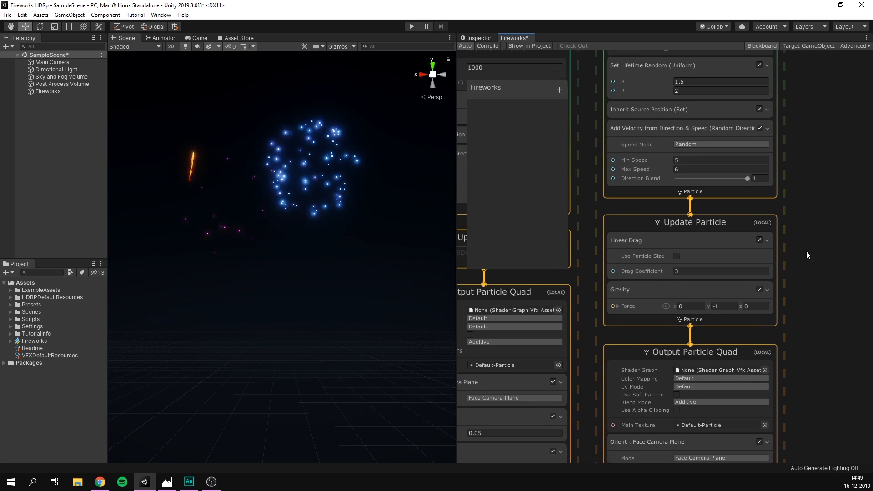
middle_click_drag(807, 251, 815, 235)
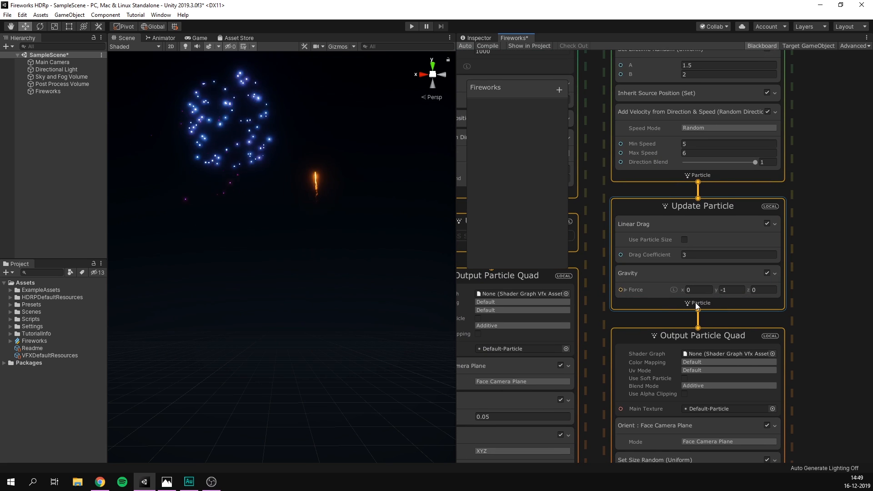
key("space")
type("t")
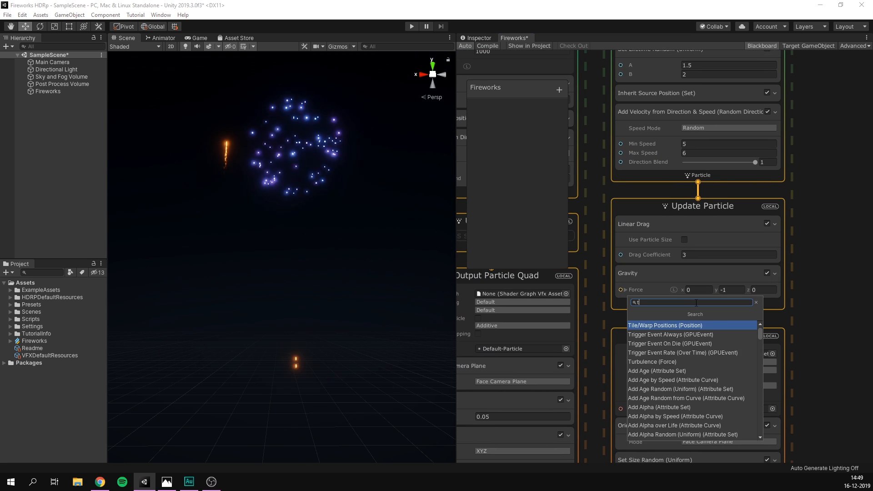
type("rigger event")
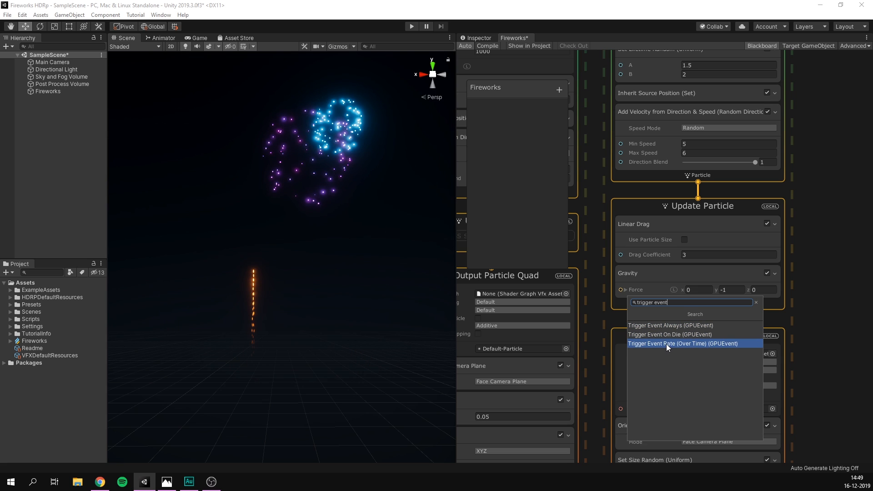
left_click(667, 344)
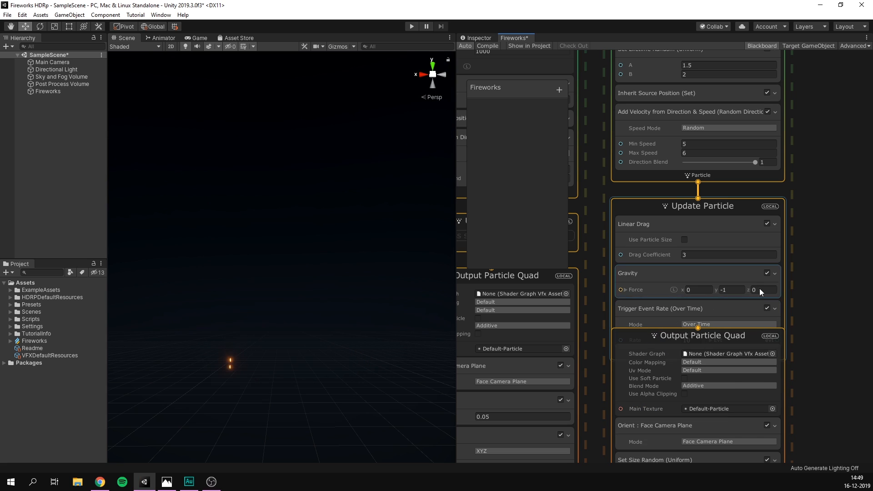
- Move the Explosion's Output Particle Quad clear of Update Particle and set the Trigger Event Rate block's rate to 40
middle_click_drag(832, 263, 795, 198)
scroll(822, 193, "down", 2)
left_click_drag(673, 225, 673, 263)
left_click(711, 228)
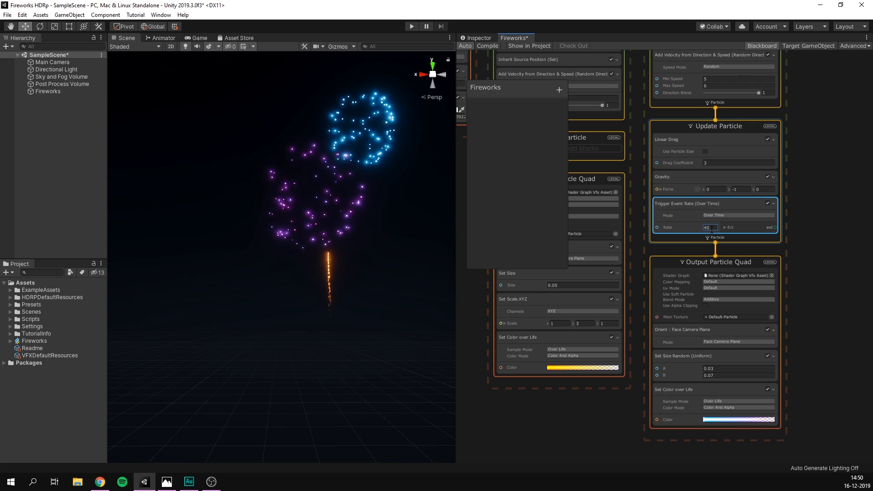
- Create a GPUEvent context from the Explosion's Trigger Event Rate output and place it beside the Explosion system
middle_click_drag(804, 234, 719, 232)
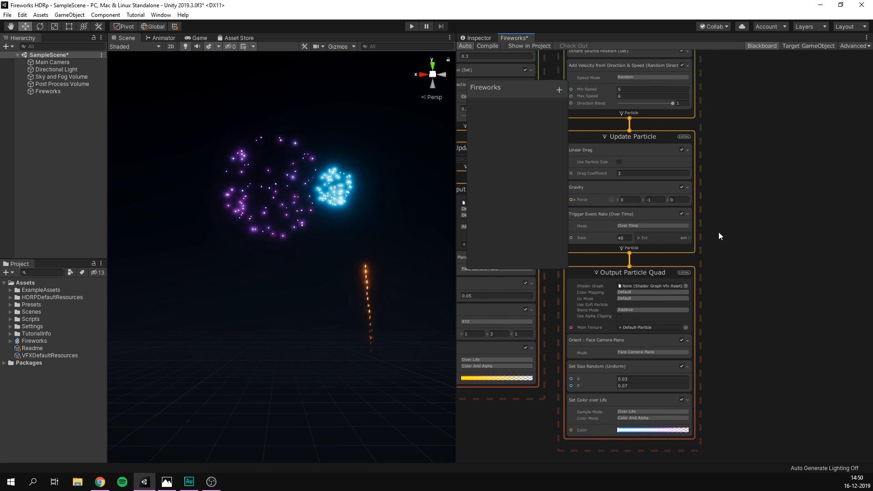
left_click_drag(691, 239, 727, 239)
left_click(678, 264)
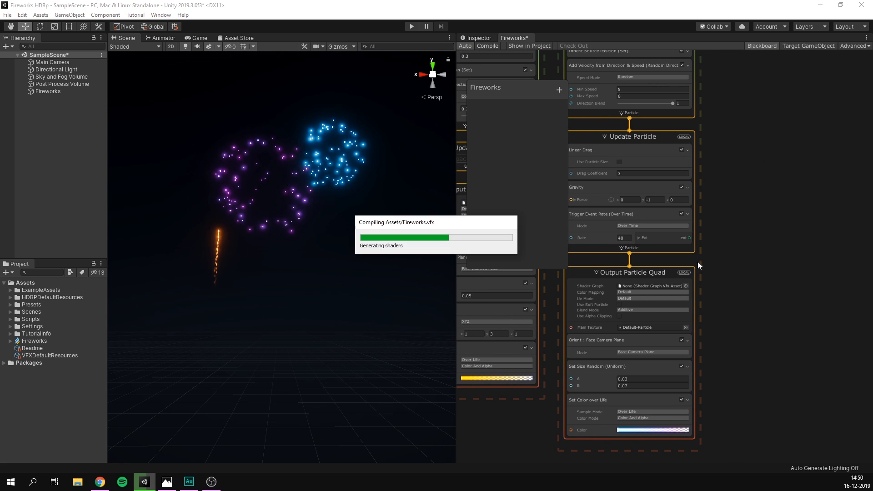
left_click_drag(765, 252, 755, 222)
- Duplicate the Rocket Trail's Initialize, Update and Output contexts, place the copy under the new GPUEvent and connect it
scroll(755, 223, "down", 3)
middle_click_drag(546, 370, 553, 370)
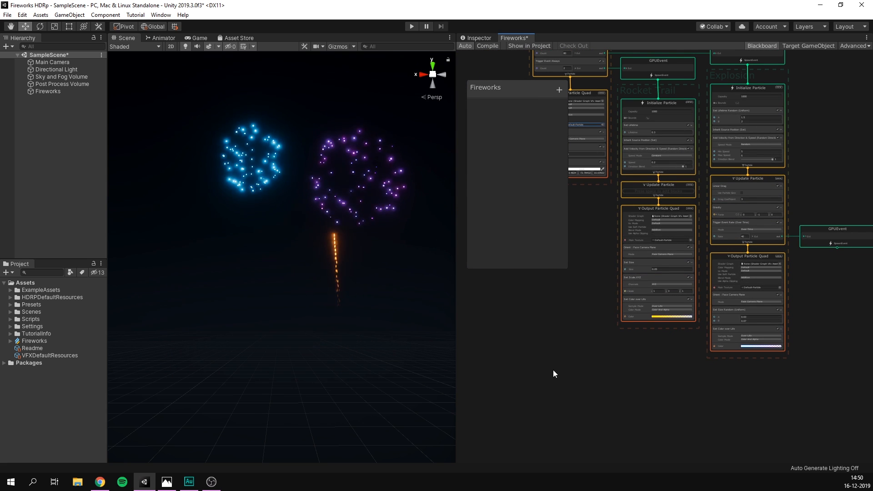
left_click_drag(684, 102, 681, 105)
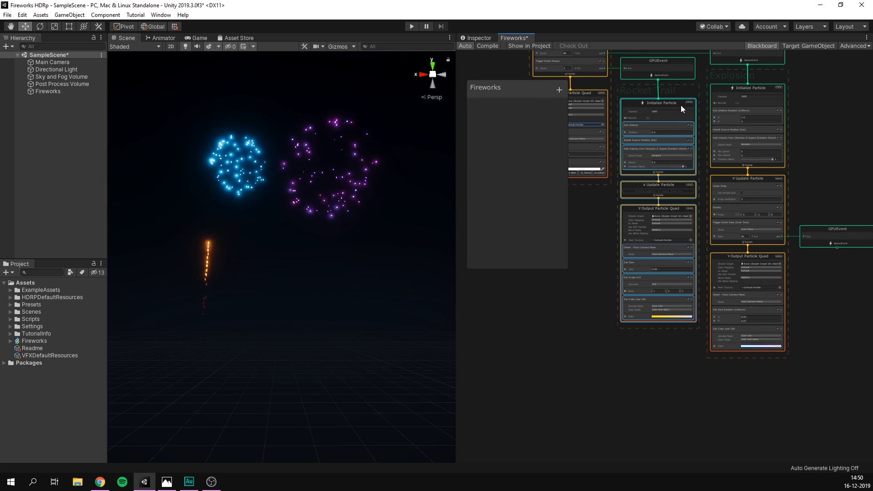
key("ctrl+d")
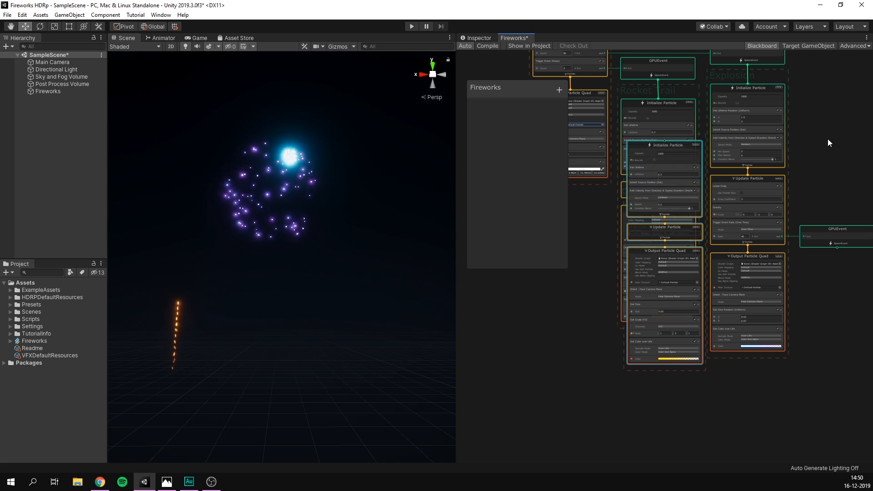
middle_click_drag(853, 133, 793, 129)
left_click_drag(610, 143, 777, 255)
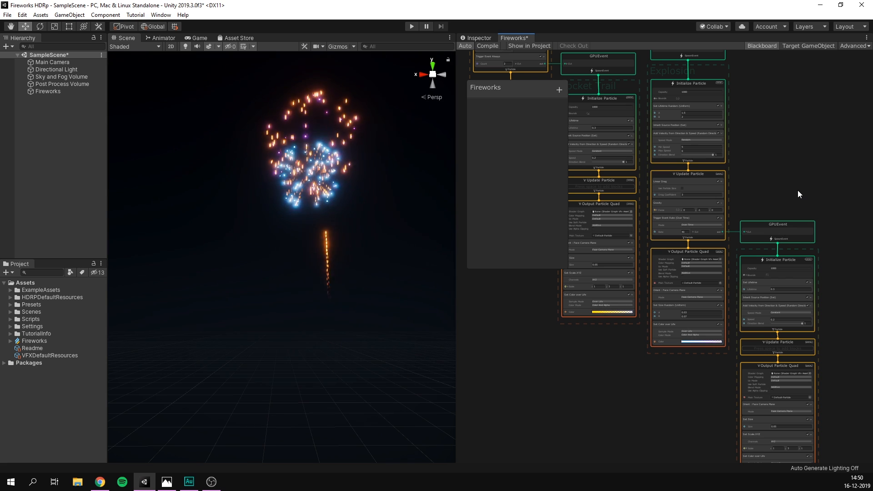
- Delete the Set Scale.XYZ block from the duplicated system's Output Particle Quad
middle_click_drag(802, 187, 761, 81)
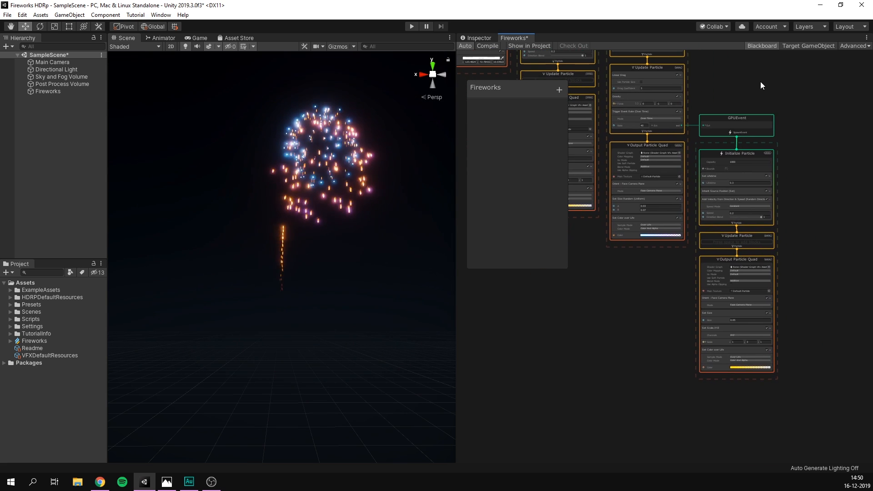
scroll(779, 284, "up", 2)
scroll(794, 282, "up", 1)
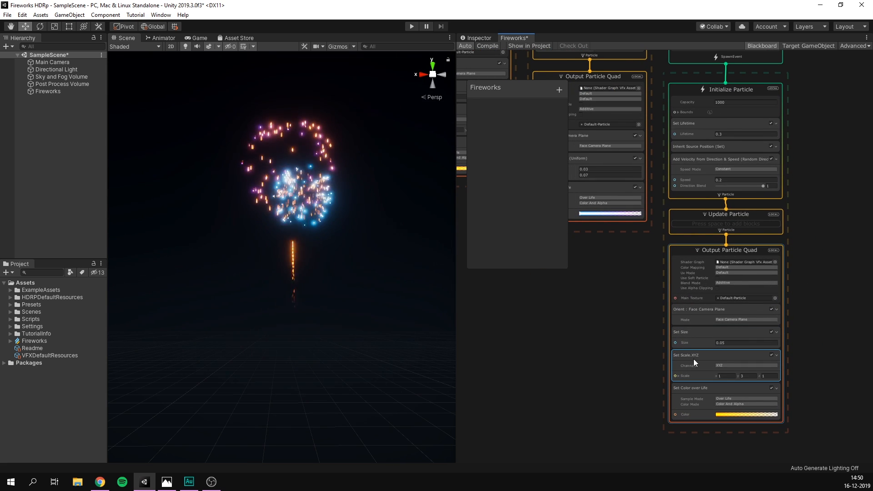
key("Delete")
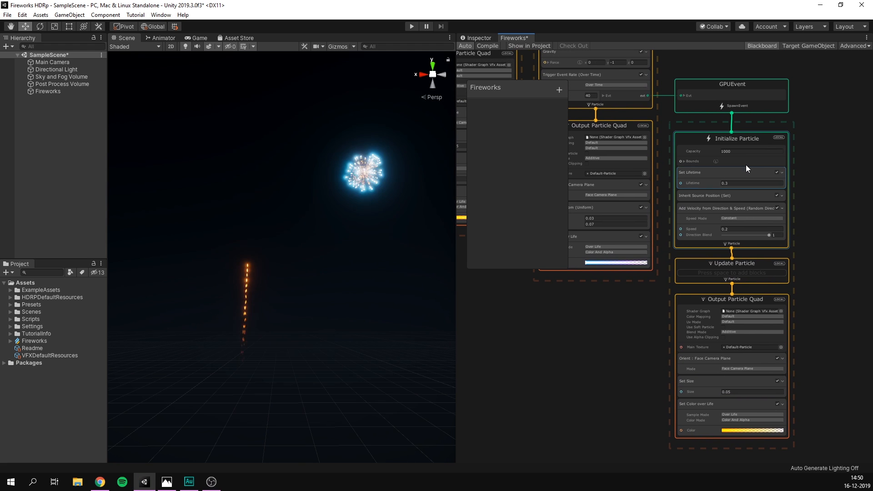
- Set the duplicated Initialize Particle context's capacity to 10000 and its lifetime to 0.5
left_click(755, 152)
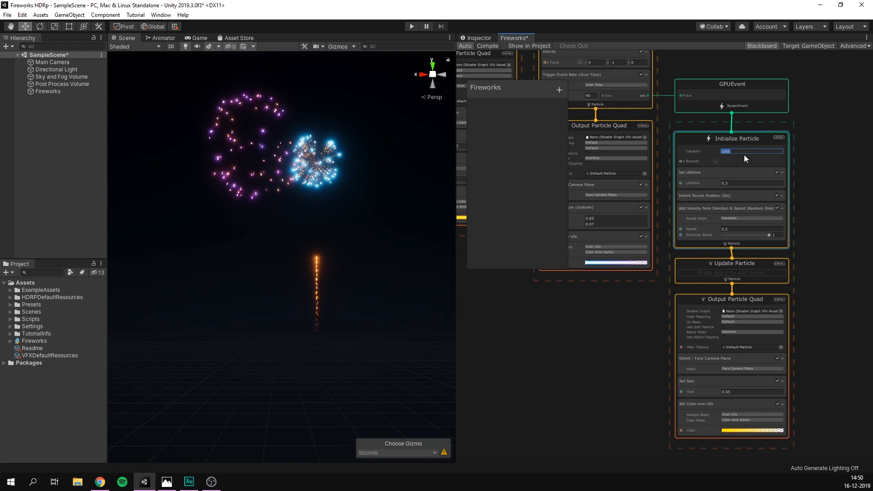
left_click(744, 152)
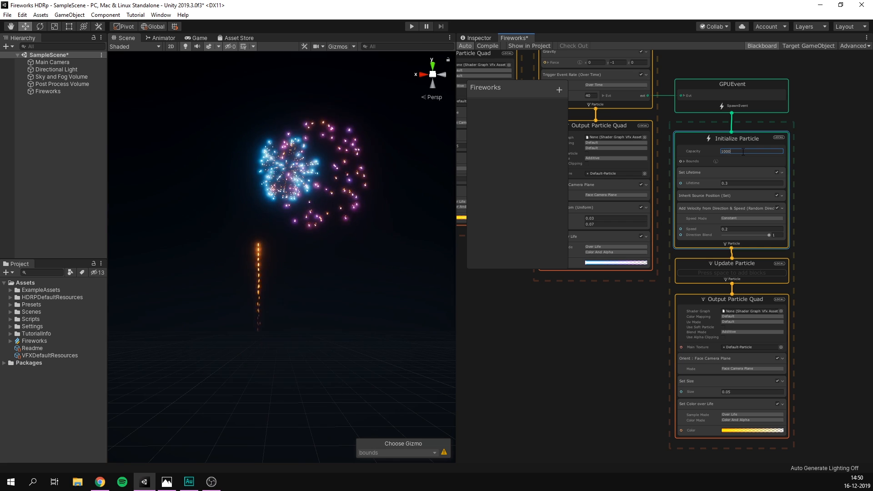
type("0")
key("Return")
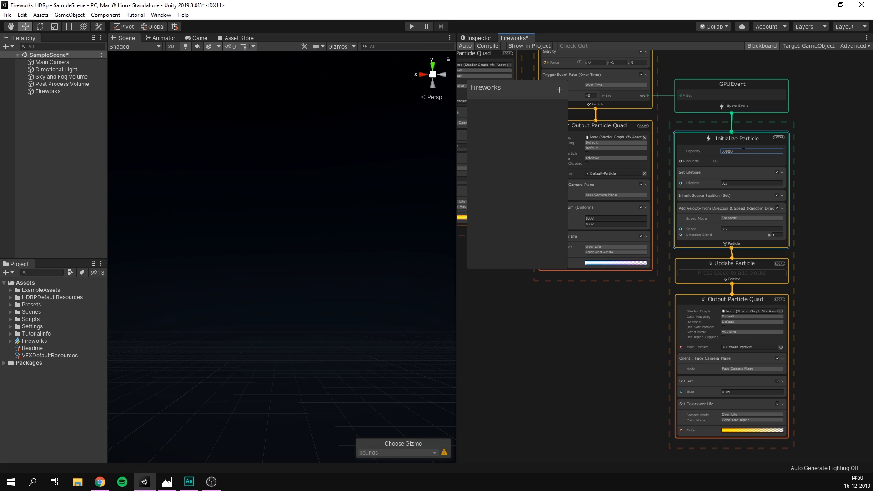
left_click(746, 184)
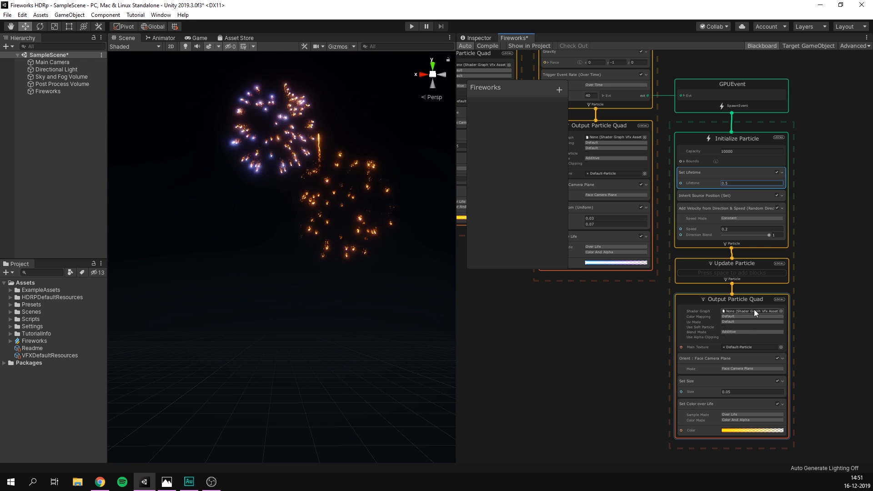
- Shift the starting colour key of the duplicated system's Color over Life gradient to a redder orange with R 191, G 68, B 0
middle_click_drag(820, 309, 809, 293)
left_click(732, 416)
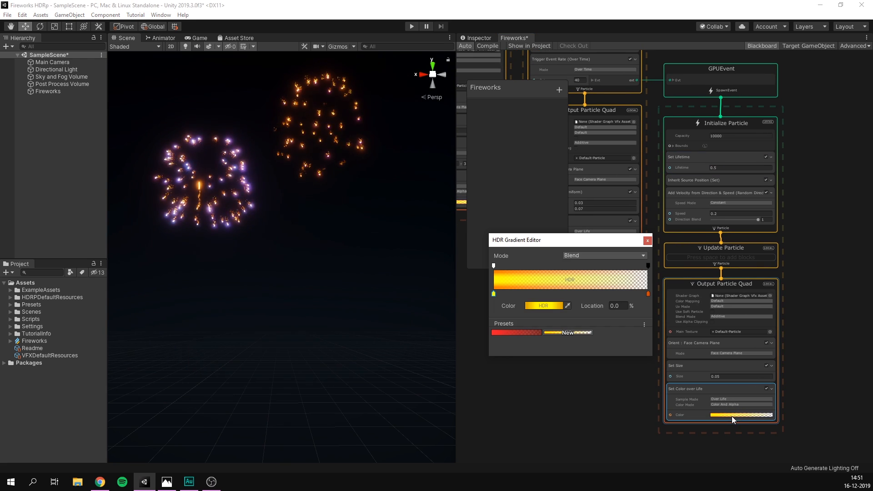
left_click(543, 306)
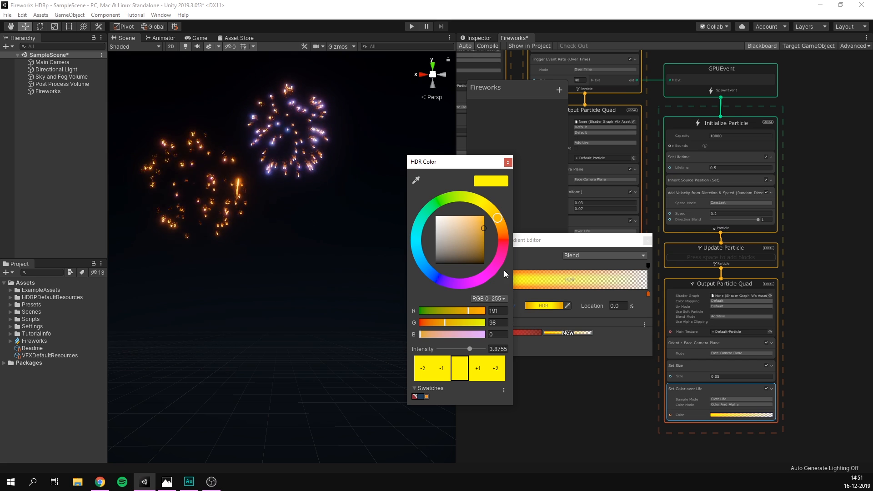
left_click_drag(503, 229, 502, 229)
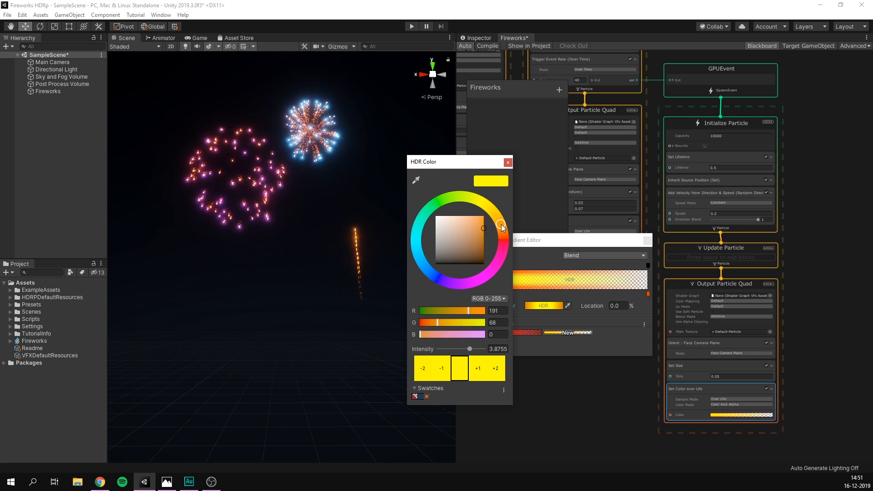
left_click(508, 162)
left_click(523, 421)
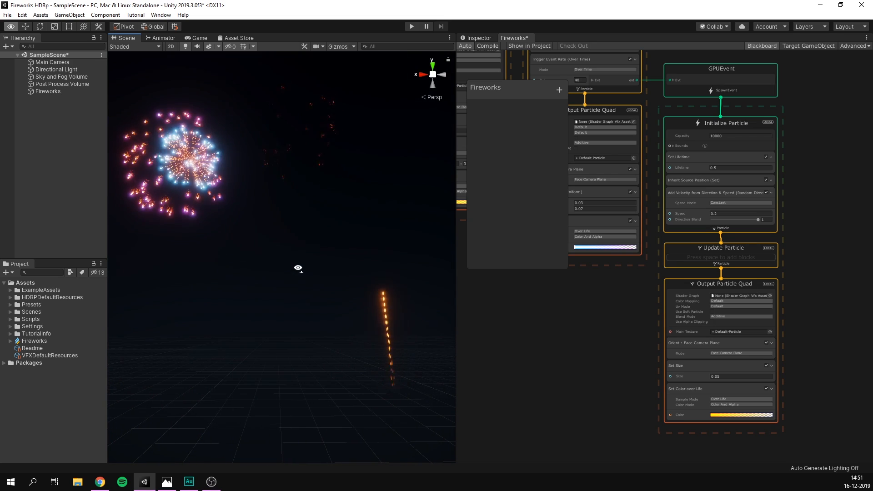
- Move the Fireworks blackboard down so that it no longer covers the upper contexts of the graph
right_click_drag(298, 268, 318, 288)
middle_click_drag(512, 322, 542, 324)
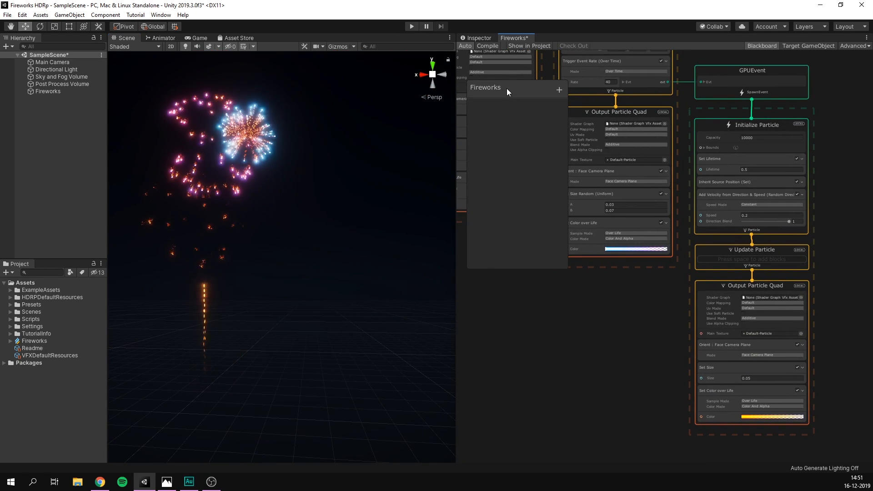
left_click_drag(507, 88, 511, 294)
- Set the rockets' Constant Spawn Rate to 100 and the capacity of the Rockets system's Initialize Particle context to 1000
middle_click_drag(593, 317, 674, 366)
middle_click_drag(618, 316, 727, 384)
middle_click_drag(600, 205, 658, 371)
middle_click_drag(627, 334, 632, 391)
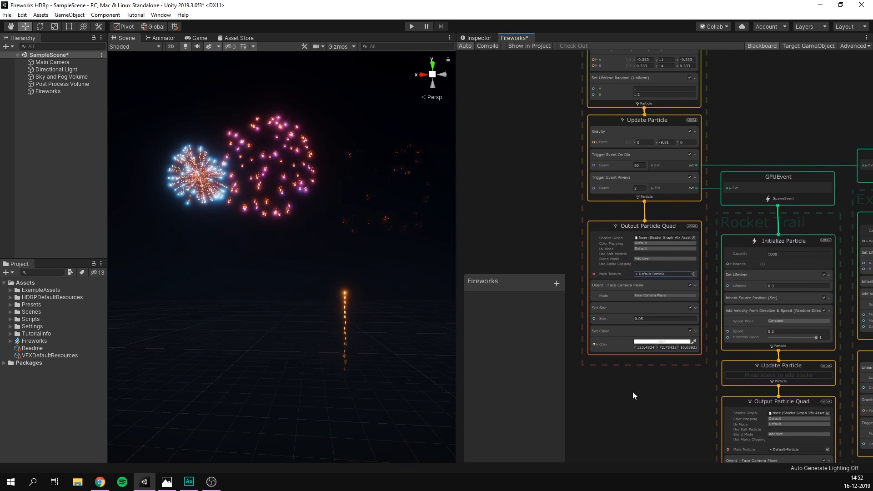
scroll(528, 127, "up", 1)
middle_click_drag(526, 126, 526, 249)
middle_click_drag(530, 67, 525, 173)
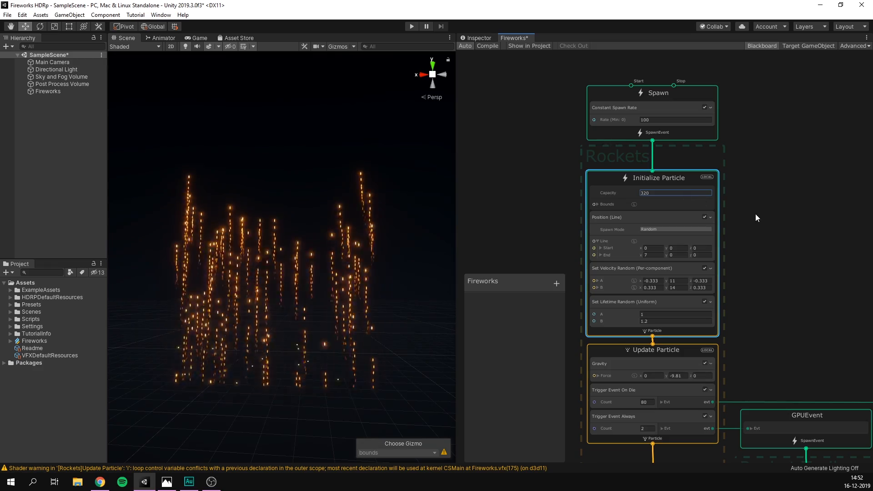
left_click(662, 192)
type("1000")
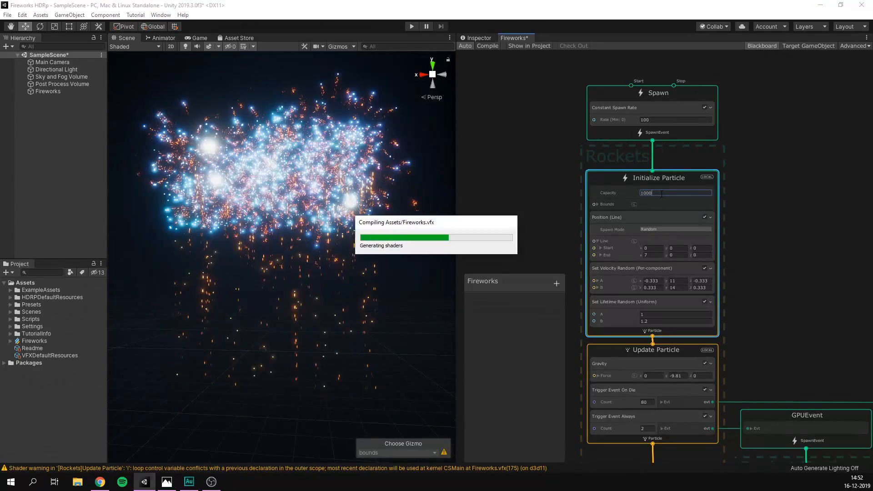
- Set the capacity of the Rocket Trail's Initialize Particle context to 10000
middle_click_drag(761, 249, 659, 105)
mouse_move(719, 214)
middle_mouse_down()
mouse_move(727, 65)
mouse_move(719, 72)
middle_mouse_up()
left_click(724, 212)
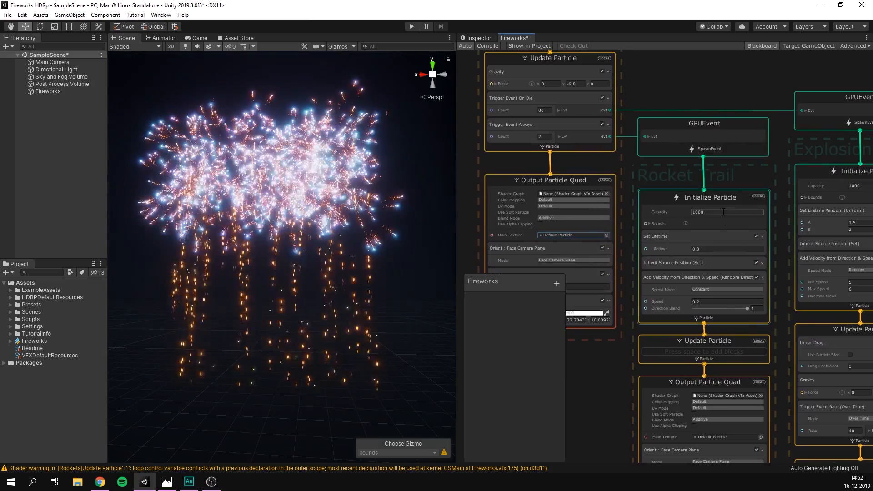
key("Return")
- Set the capacity of the Initialize Particle context for the explosion particles' trails to 100000
middle_click_drag(754, 173, 615, 163)
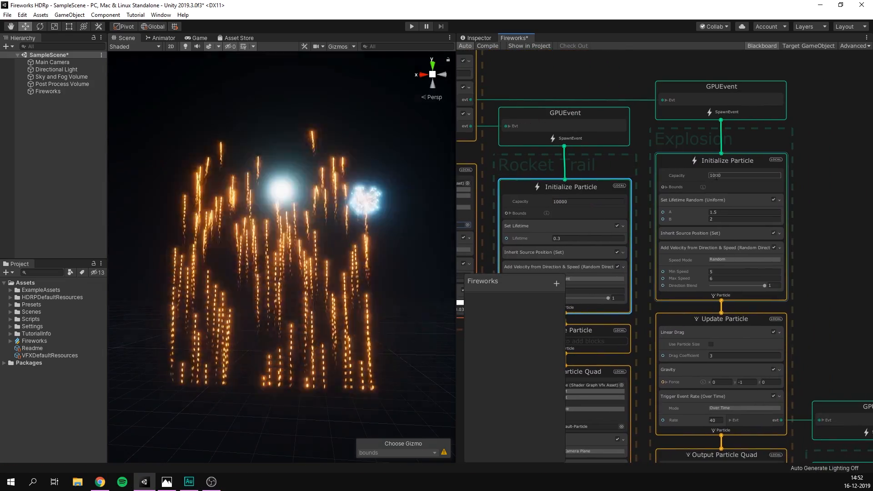
middle_click_drag(799, 241, 661, 91)
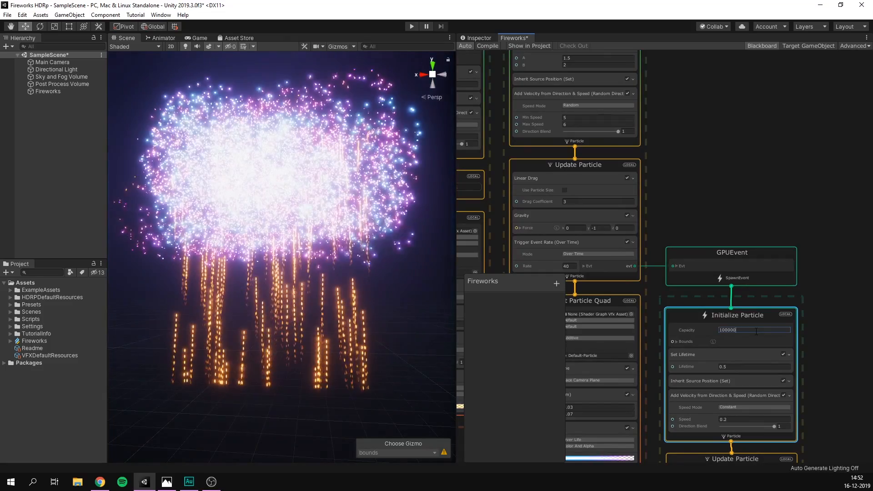
key("Return")
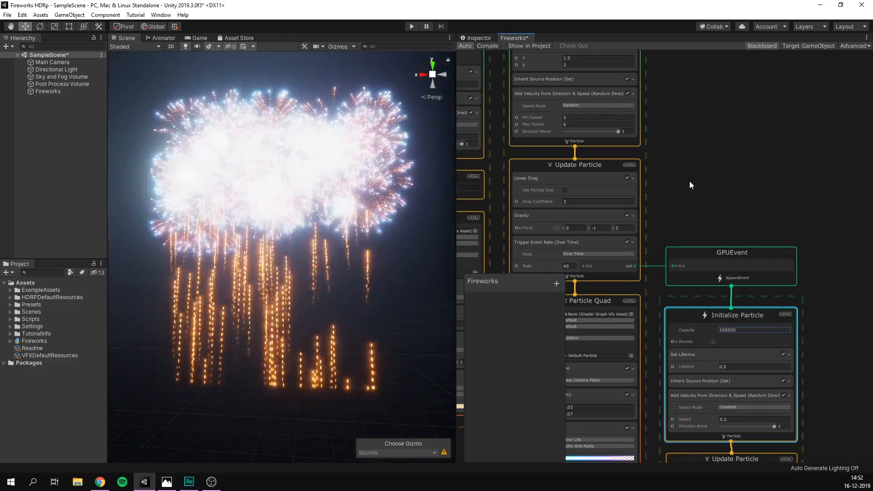